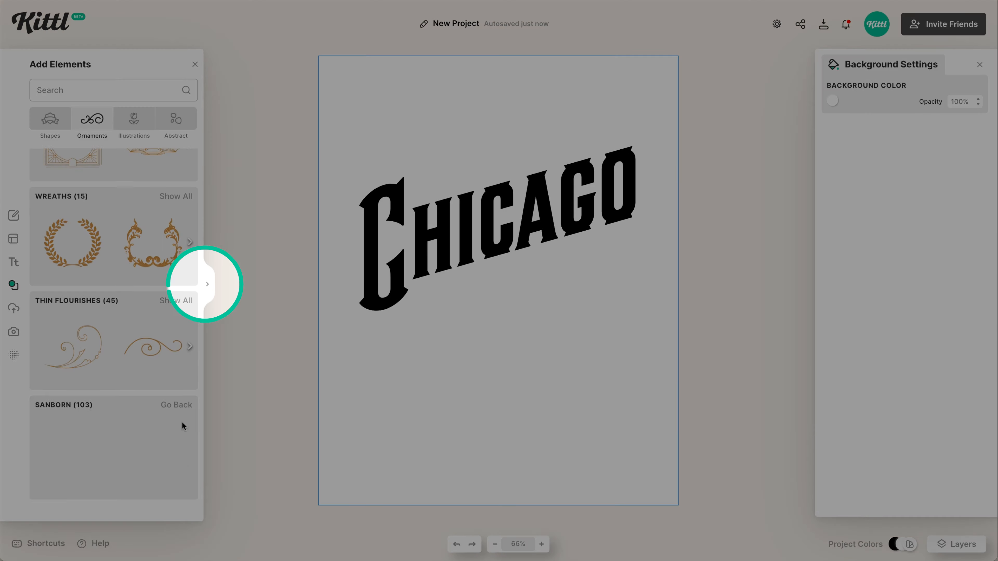
Browse the Sanborn ornaments and add the arched ornament set with detailed flourishes to the canvas
{"action": "left_click", "coordinate": [182, 424]}
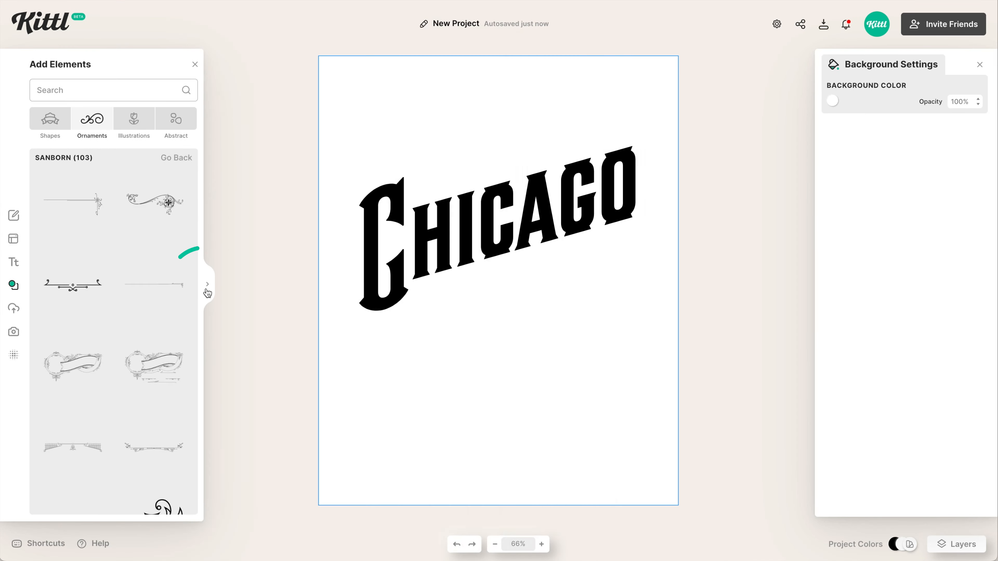
{"action": "left_click", "coordinate": [207, 291]}
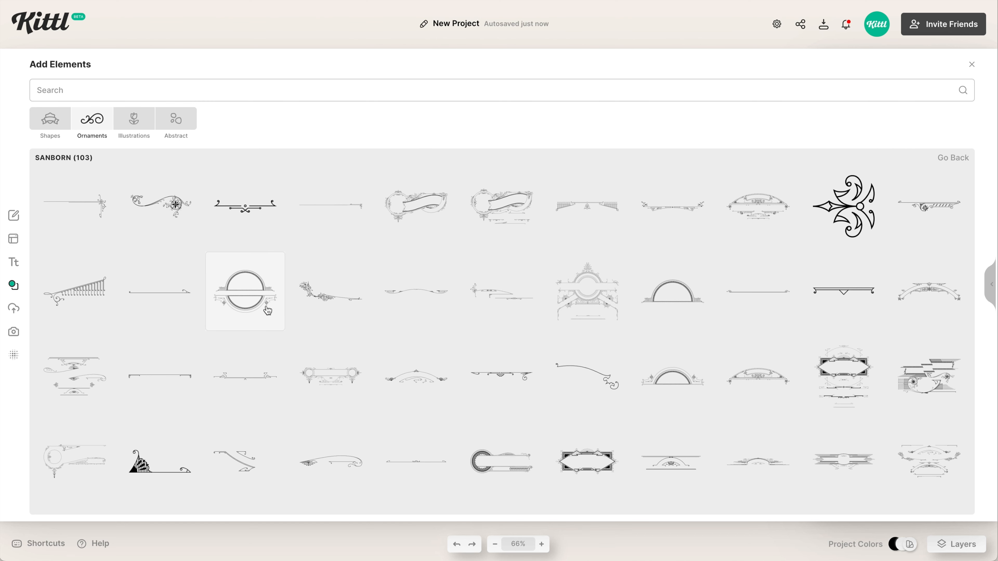
{"action": "scroll", "coordinate": [338, 302], "scroll_direction": "down", "scroll_amount": 6}
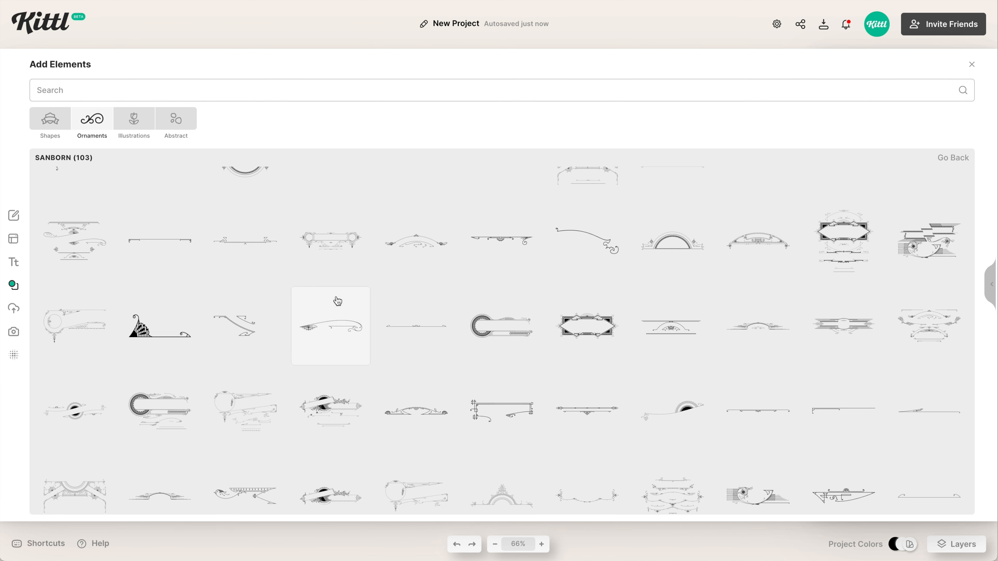
{"action": "scroll", "coordinate": [338, 301], "scroll_direction": "down", "scroll_amount": 6}
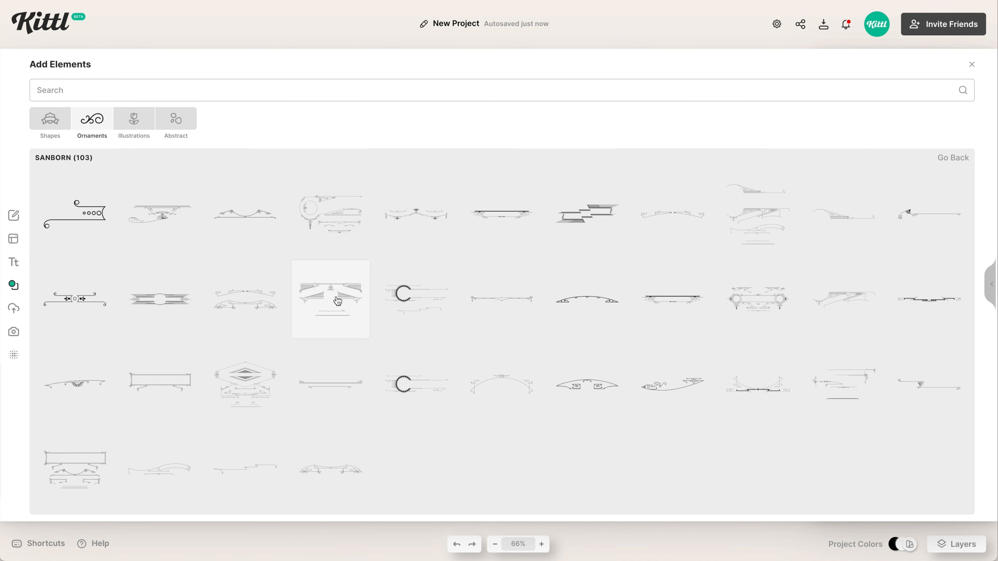
{"action": "scroll", "coordinate": [338, 302], "scroll_direction": "up", "scroll_amount": 8}
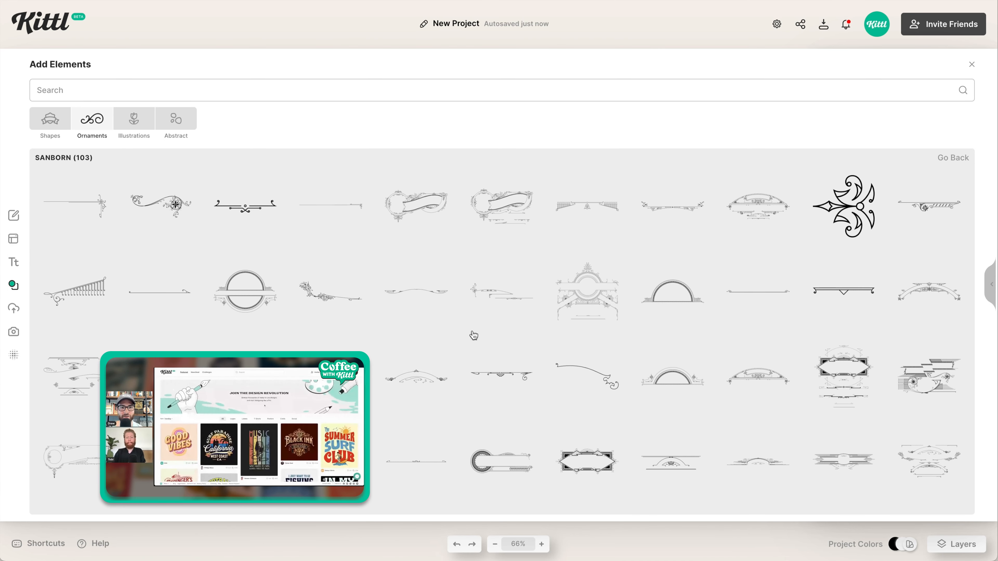
{"action": "left_click", "coordinate": [751, 219]}
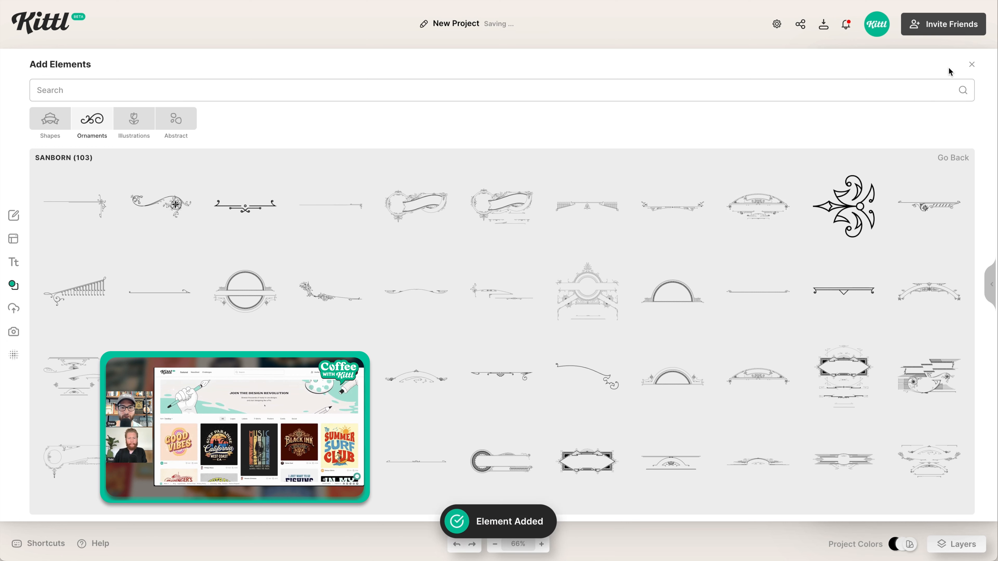
{"action": "left_click", "coordinate": [972, 66]}
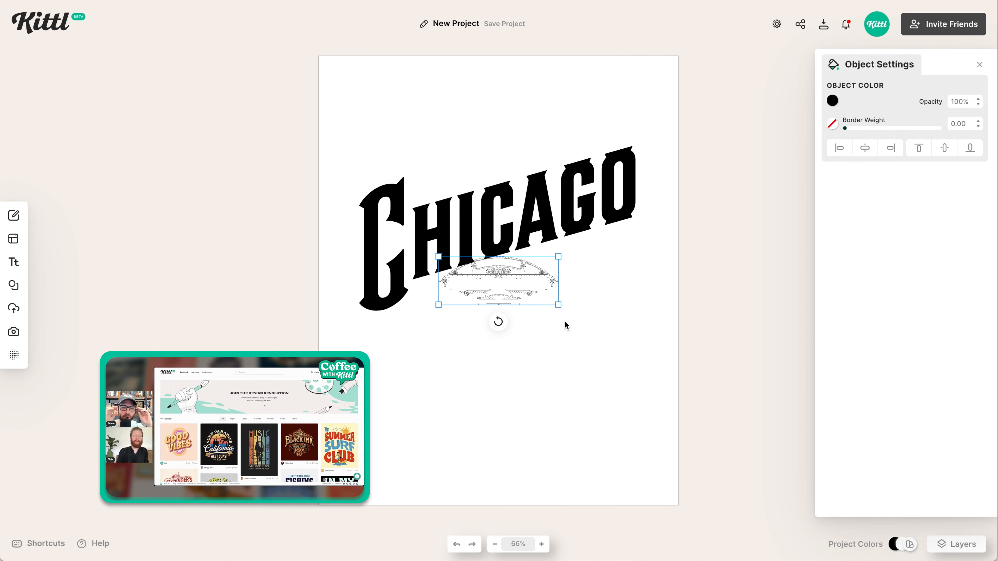
Enlarge the arched ornament to slightly less than the width of the CHICAGO lettering and move it beneath the word
{"action": "left_click_drag", "start_coordinate": [558, 309], "coordinate": [629, 350]}
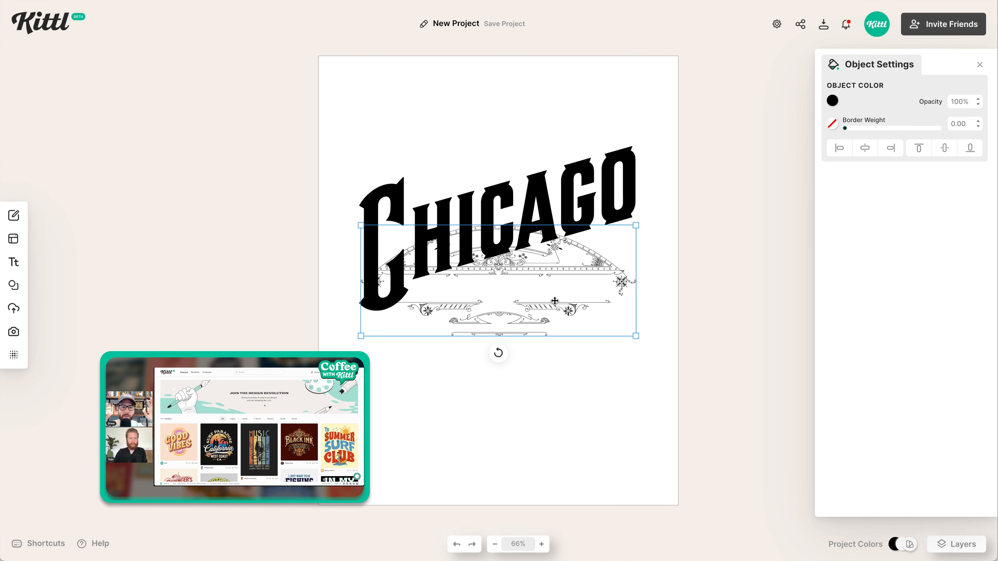
{"action": "left_click_drag", "start_coordinate": [560, 306], "coordinate": [560, 363]}
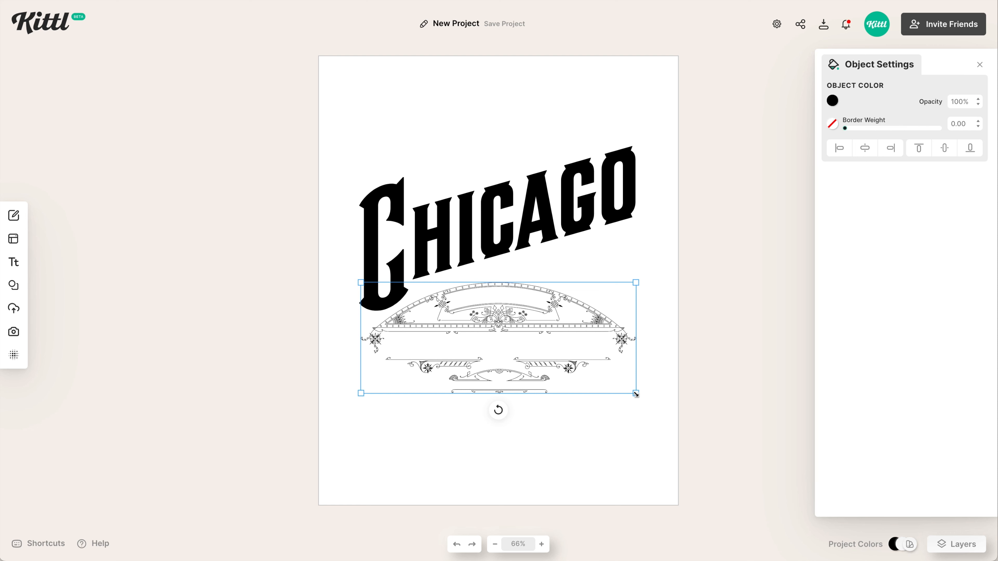
{"action": "left_click_drag", "start_coordinate": [635, 394], "coordinate": [630, 392]}
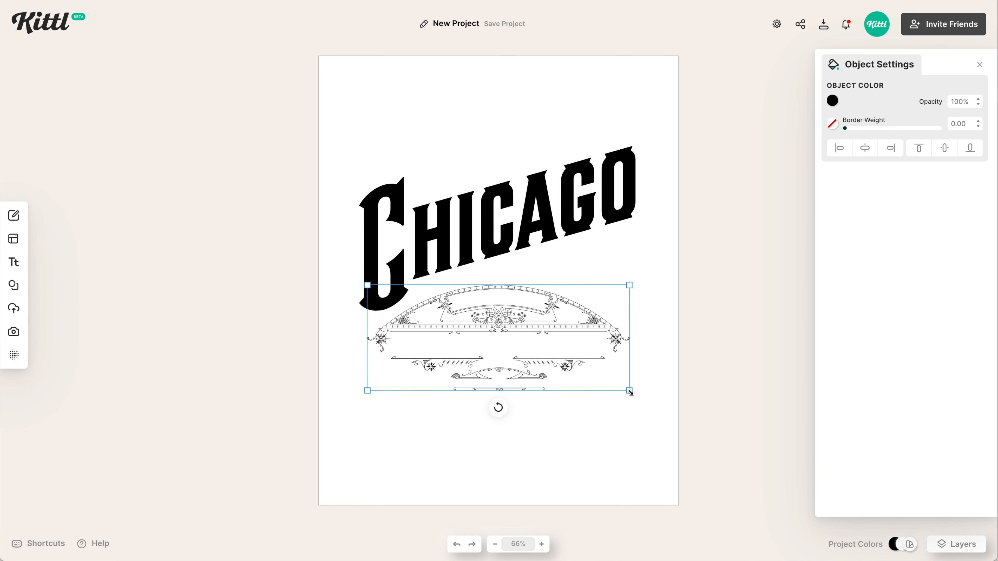
Fine-tune the arched ornament's vertical position so its arch sits just below the CHICAGO lettering, and deselect it
{"action": "key", "text": "Up"}
{"action": "key", "text": "Up"}
{"action": "key", "text": "Up"}
{"action": "key", "text": "Up"}
{"action": "key", "text": "Up"}
{"action": "key", "text": "Up"}
{"action": "key", "text": "Up"}
{"action": "key", "text": "Up"}
{"action": "key", "text": "Up"}
{"action": "key", "text": "Up"}
{"action": "key", "text": "Up"}
{"action": "key", "text": "Up"}
{"action": "key", "text": "Up"}
{"action": "key", "text": "Up"}
{"action": "key", "text": "Up"}
{"action": "key", "text": "Up"}
{"action": "key", "text": "Up"}
{"action": "key", "text": "Up"}
{"action": "key", "text": "Up"}
{"action": "key", "text": "Up"}
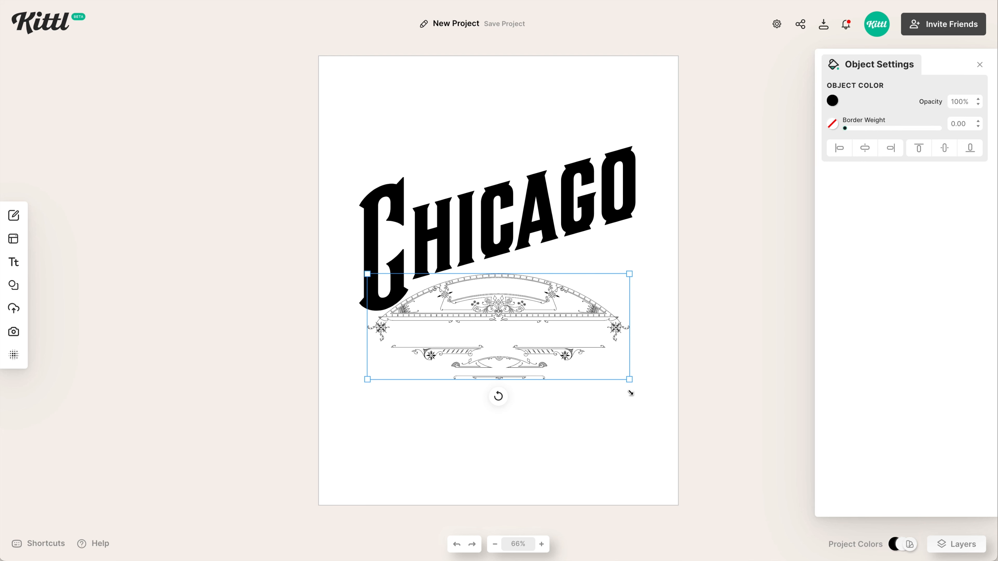
{"action": "key", "text": "Down"}
{"action": "key", "text": "Down"}
{"action": "key", "text": "Down"}
{"action": "key", "text": "Down"}
{"action": "key", "text": "Down"}
{"action": "key", "text": "Down"}
{"action": "key", "text": "Down"}
{"action": "key", "text": "Down"}
{"action": "key", "text": "Down"}
{"action": "key", "text": "Down"}
{"action": "key", "text": "Down"}
{"action": "key", "text": "Down"}
{"action": "key", "text": "Down"}
{"action": "key", "text": "Down"}
{"action": "left_click", "coordinate": [635, 420]}
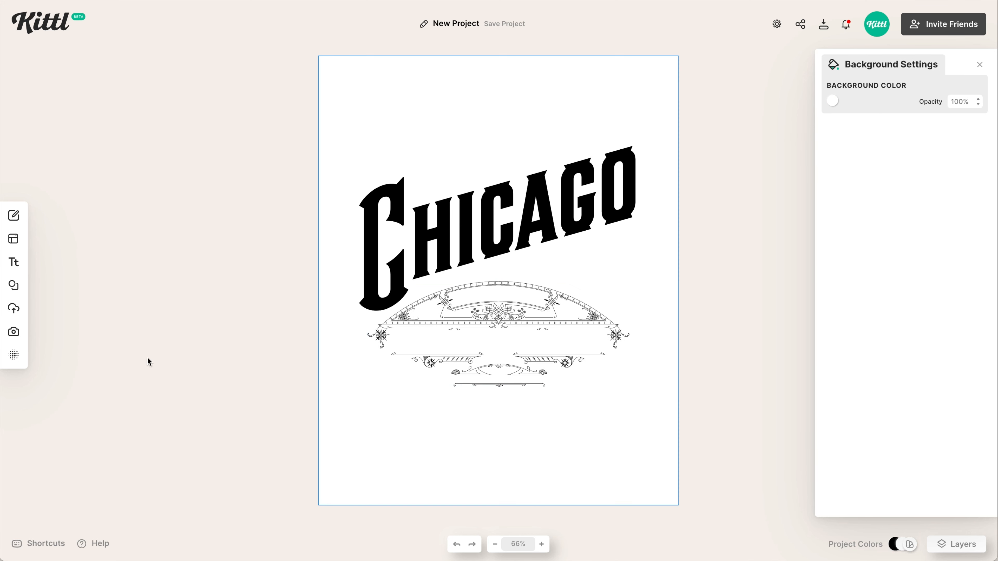
Add the railing-style ornament set from the Sanborn collection and place it centred below the arched ornament
{"action": "left_click", "coordinate": [15, 290]}
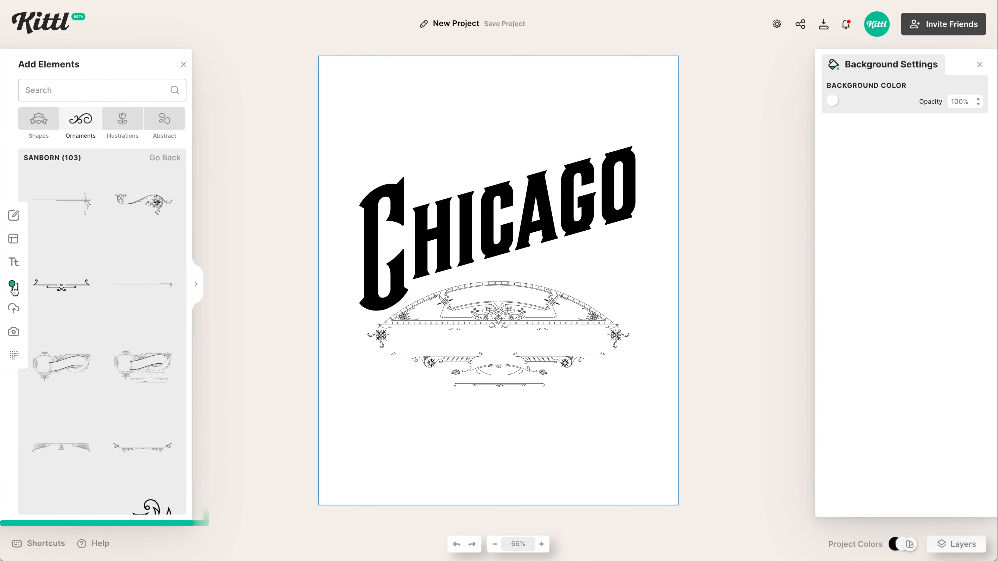
{"action": "scroll", "coordinate": [136, 238], "scroll_direction": "down", "scroll_amount": 10}
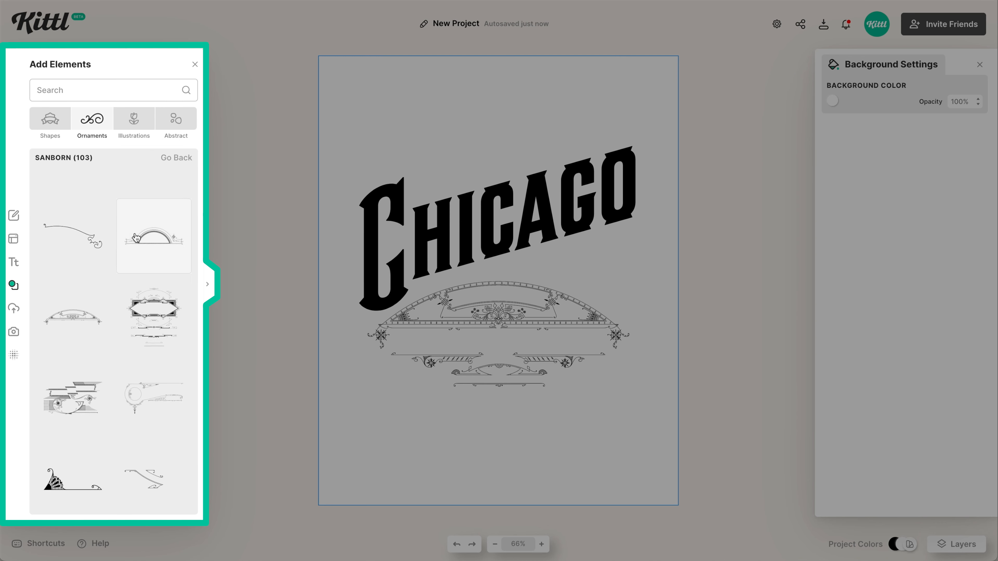
{"action": "scroll", "coordinate": [136, 238], "scroll_direction": "down", "scroll_amount": 10}
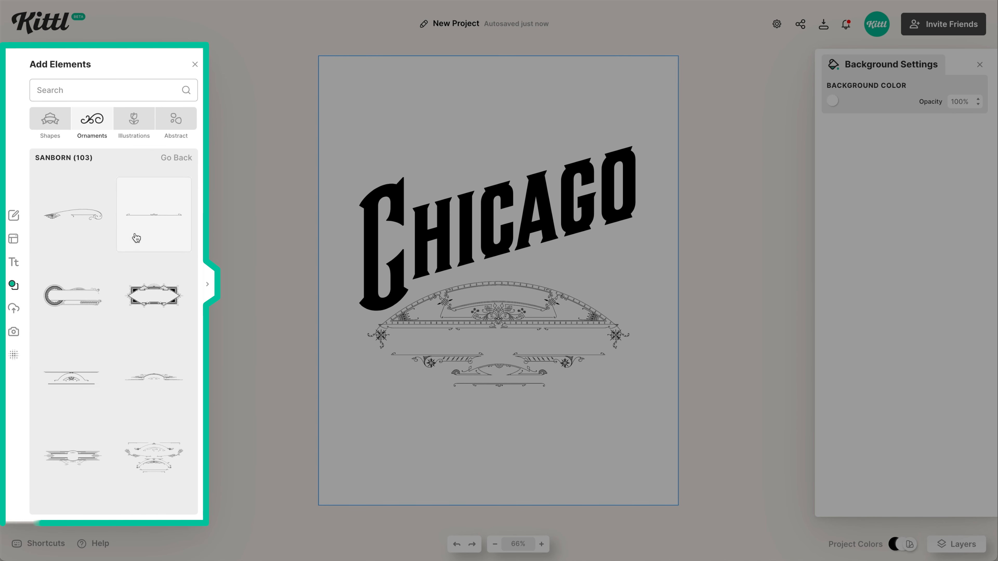
{"action": "left_click", "coordinate": [73, 334]}
{"action": "left_click_drag", "start_coordinate": [527, 256], "coordinate": [534, 413]}
{"action": "left_click", "coordinate": [596, 413]}
{"action": "left_click", "coordinate": [596, 413]}
Add a basic shape, resize it and fill it white to mask the thin bottom line of the arched ornament
{"action": "left_click", "coordinate": [50, 120]}
{"action": "left_click", "coordinate": [154, 308]}
{"action": "left_click_drag", "start_coordinate": [499, 281], "coordinate": [498, 401]}
{"action": "left_click_drag", "start_coordinate": [499, 461], "coordinate": [498, 397]}
{"action": "left_click_drag", "start_coordinate": [498, 340], "coordinate": [528, 463]}
{"action": "left_click", "coordinate": [832, 101]}
{"action": "left_click", "coordinate": [701, 311]}
{"action": "left_click", "coordinate": [396, 429]}
Add the slanted railing ornament from the Sanborn collection and place it under the last letters of CHICAGO
{"action": "left_click", "coordinate": [95, 123]}
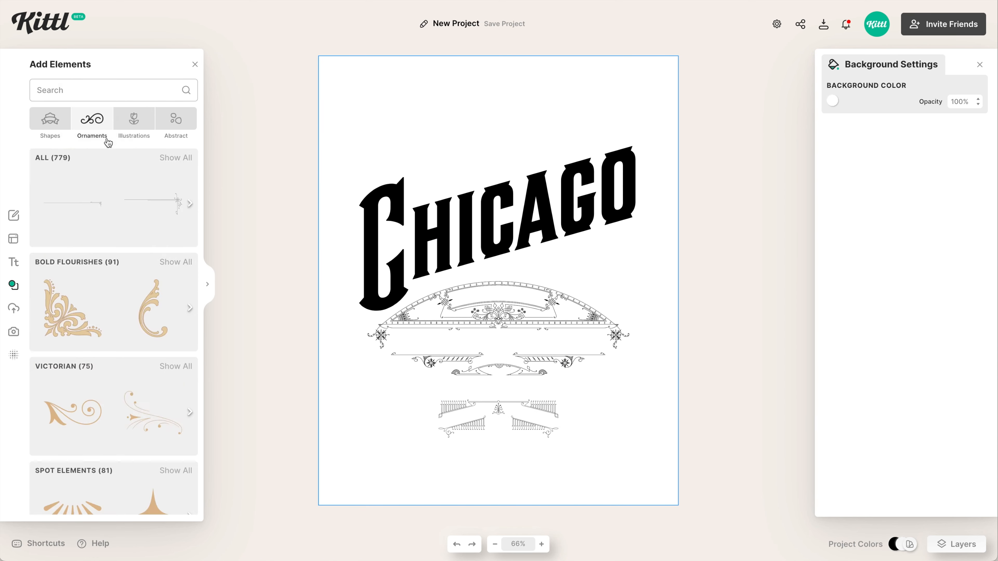
{"action": "scroll", "coordinate": [157, 354], "scroll_direction": "down", "scroll_amount": 10}
{"action": "left_click", "coordinate": [184, 420]}
{"action": "scroll", "coordinate": [157, 372], "scroll_direction": "down", "scroll_amount": 10}
{"action": "left_click", "coordinate": [155, 398]}
{"action": "left_click_drag", "start_coordinate": [505, 280], "coordinate": [583, 261]}
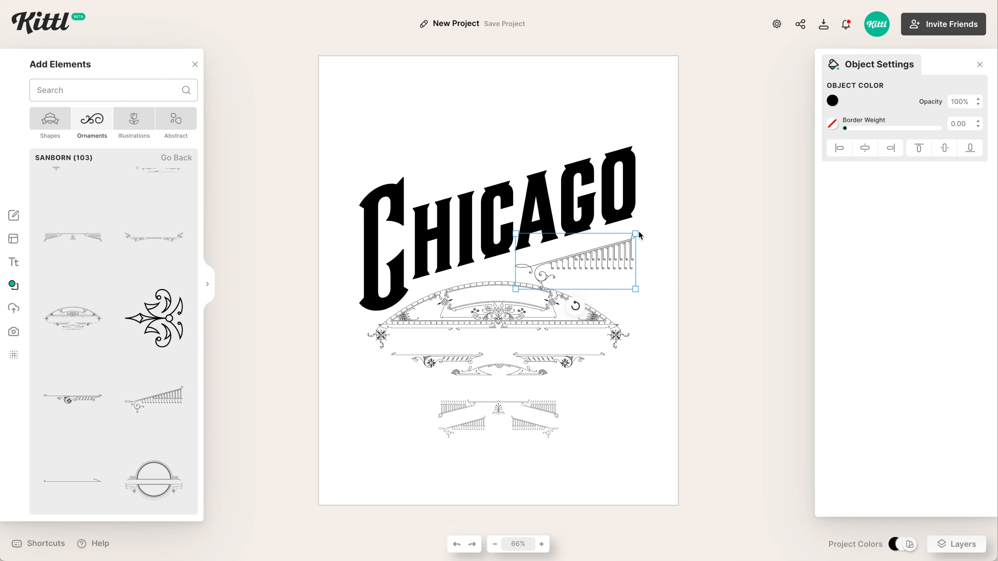
Adjust the slanted railing's size, then duplicate it, rotate the copy upside down and place it above the middle letters of CHICAGO
{"action": "left_click_drag", "start_coordinate": [636, 234], "coordinate": [615, 263]}
{"action": "left_click_drag", "start_coordinate": [614, 263], "coordinate": [515, 147]}
{"action": "left_click_drag", "start_coordinate": [479, 188], "coordinate": [479, 100]}
{"action": "left_click_drag", "start_coordinate": [465, 148], "coordinate": [463, 169]}
{"action": "left_click", "coordinate": [528, 115]}
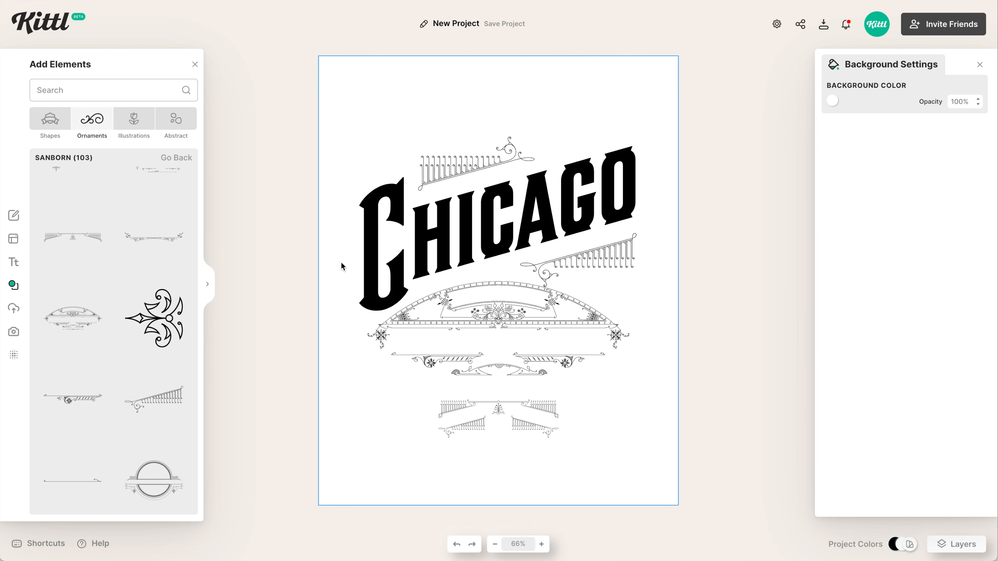
Add a circle with a patterned border from the Ornate Circles shapes to the canvas
{"action": "left_click", "coordinate": [50, 119]}
{"action": "scroll", "coordinate": [112, 274], "scroll_direction": "down", "scroll_amount": 10}
{"action": "left_click", "coordinate": [177, 392]}
{"action": "scroll", "coordinate": [165, 297], "scroll_direction": "down", "scroll_amount": 6}
{"action": "left_click", "coordinate": [74, 390]}
{"action": "key", "text": "Delete"}
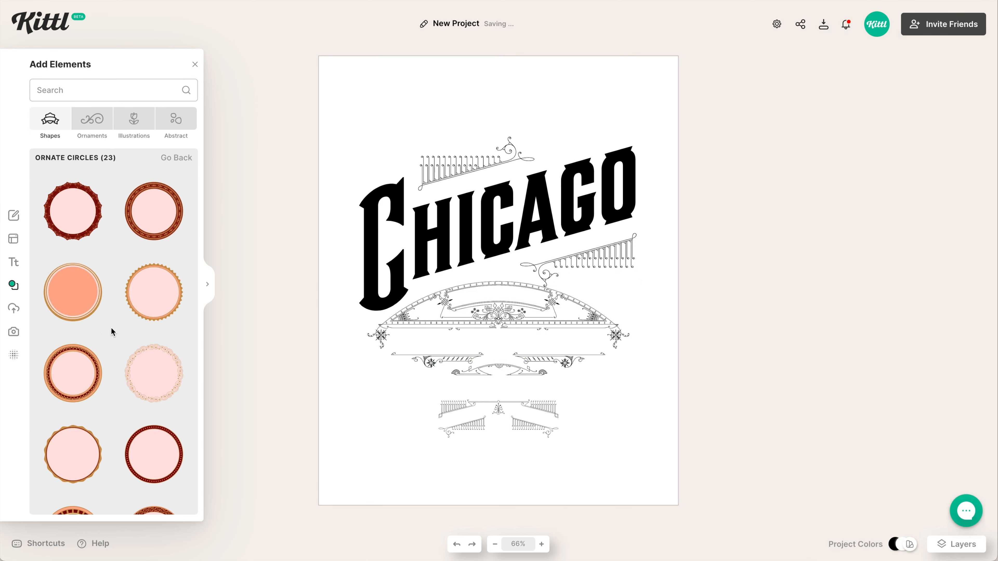
{"action": "scroll", "coordinate": [112, 328], "scroll_direction": "down", "scroll_amount": 7}
{"action": "left_click", "coordinate": [73, 427]}
Recolour the ornate circle in black and white and move it towards the lower part of the artboard
{"action": "left_click", "coordinate": [832, 100]}
{"action": "left_click", "coordinate": [673, 315]}
{"action": "left_click_drag", "start_coordinate": [539, 289], "coordinate": [528, 390]}
{"action": "left_click", "coordinate": [850, 101]}
{"action": "left_click", "coordinate": [707, 315]}
{"action": "left_click", "coordinate": [867, 100]}
Centre the ornate circle horizontally, scale it down and position it just below the middle of the bottom railing ornament
{"action": "left_click_drag", "start_coordinate": [501, 422], "coordinate": [501, 443]}
{"action": "scroll", "coordinate": [501, 444], "scroll_direction": "up", "scroll_amount": 10}
{"action": "scroll", "coordinate": [501, 443], "scroll_direction": "down", "scroll_amount": 2}
{"action": "left_click", "coordinate": [865, 147]}
{"action": "left_click_drag", "start_coordinate": [585, 465], "coordinate": [557, 437]}
{"action": "left_click_drag", "start_coordinate": [509, 386], "coordinate": [508, 361]}
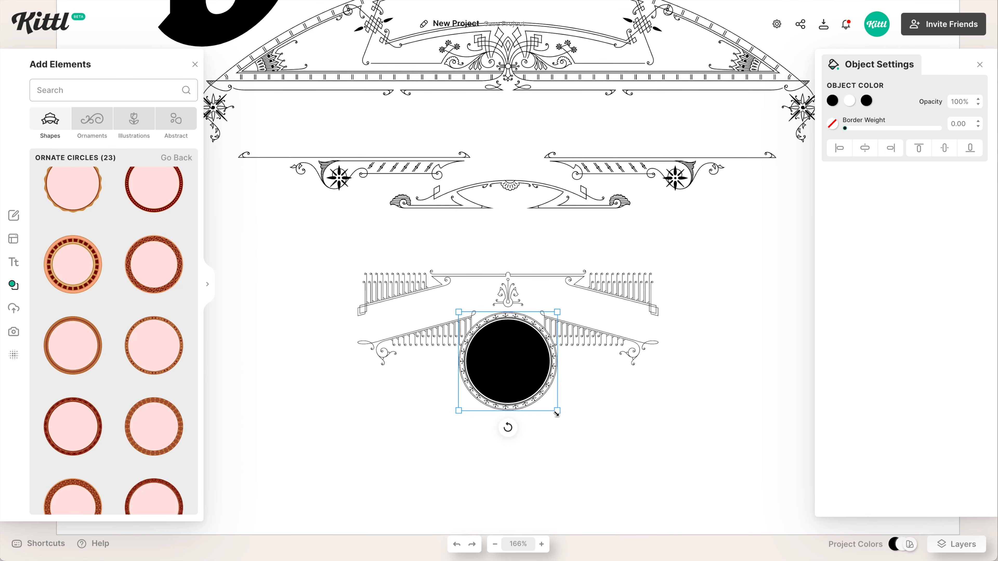
{"action": "left_click_drag", "start_coordinate": [557, 411], "coordinate": [564, 418]}
{"action": "key", "text": "Down"}
{"action": "key", "text": "Down"}
{"action": "key", "text": "Down"}
{"action": "key", "text": "super+0"}
Place an enlarged, white-filled copy of the ornate circle around the initial C and send it behind the lettering
{"action": "left_click", "coordinate": [833, 100]}
{"action": "left_click", "coordinate": [690, 315]}
{"action": "left_click_drag", "start_coordinate": [501, 433], "coordinate": [501, 196]}
{"action": "left_click_drag", "start_coordinate": [460, 119], "coordinate": [400, 192]}
{"action": "key", "text": "super+["}
Nudge the upper slanted railing right and slightly up so it starts at the edge of the large circle
{"action": "left_click", "coordinate": [488, 162]}
{"action": "key", "text": "shift+Right"}
{"action": "key", "text": "shift+Right"}
{"action": "key", "text": "shift+Right"}
{"action": "key", "text": "Up"}
{"action": "key", "text": "Up"}
{"action": "key", "text": "Left"}
{"action": "key", "text": "Left"}
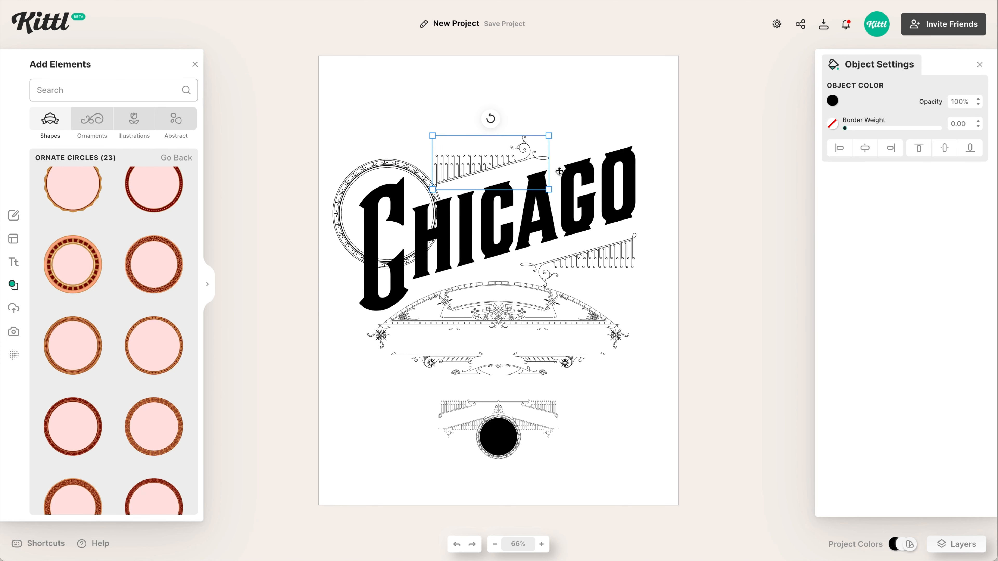
{"action": "key", "text": "Left"}
{"action": "key", "text": "Left"}
{"action": "left_click", "coordinate": [631, 127]}
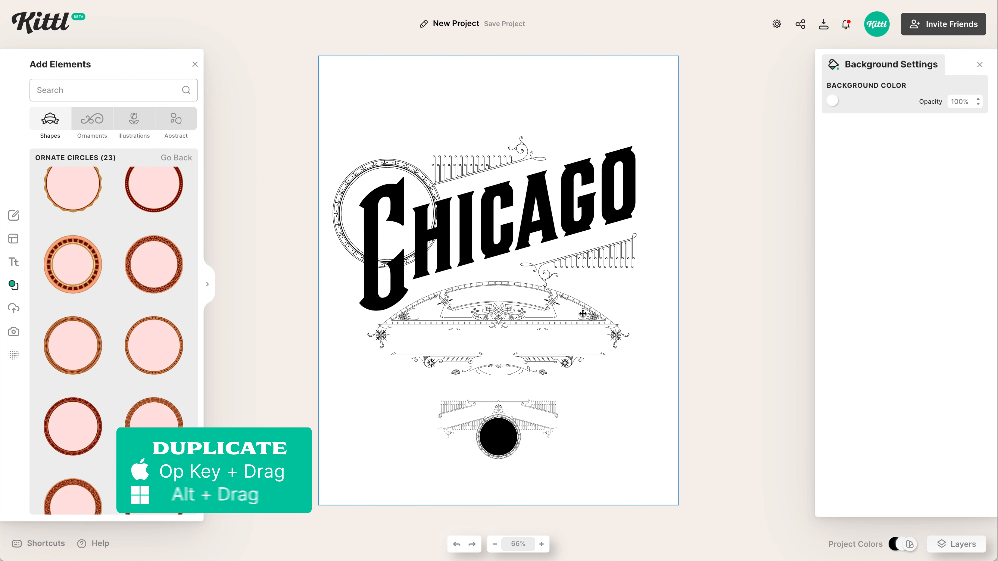
Apply a Block Shadow to the CHICAGO text with offset 5 and angle -45°
{"action": "left_click", "coordinate": [600, 197]}
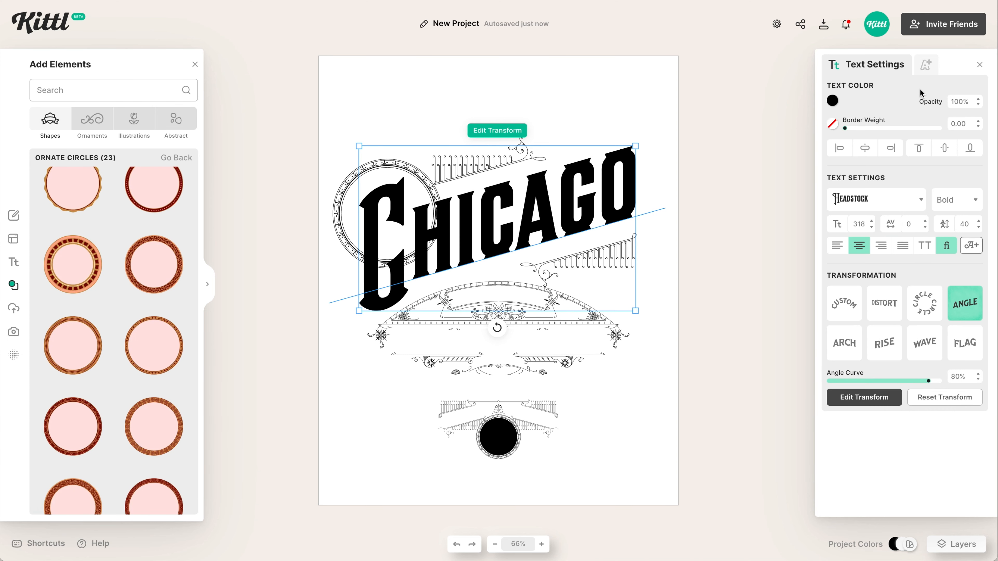
{"action": "left_click", "coordinate": [926, 64]}
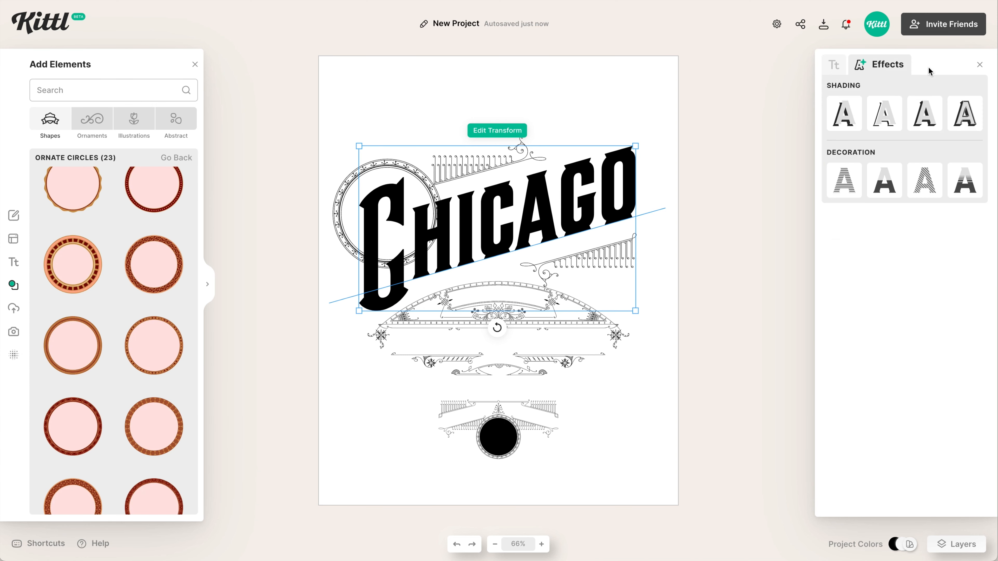
{"action": "left_click", "coordinate": [913, 119]}
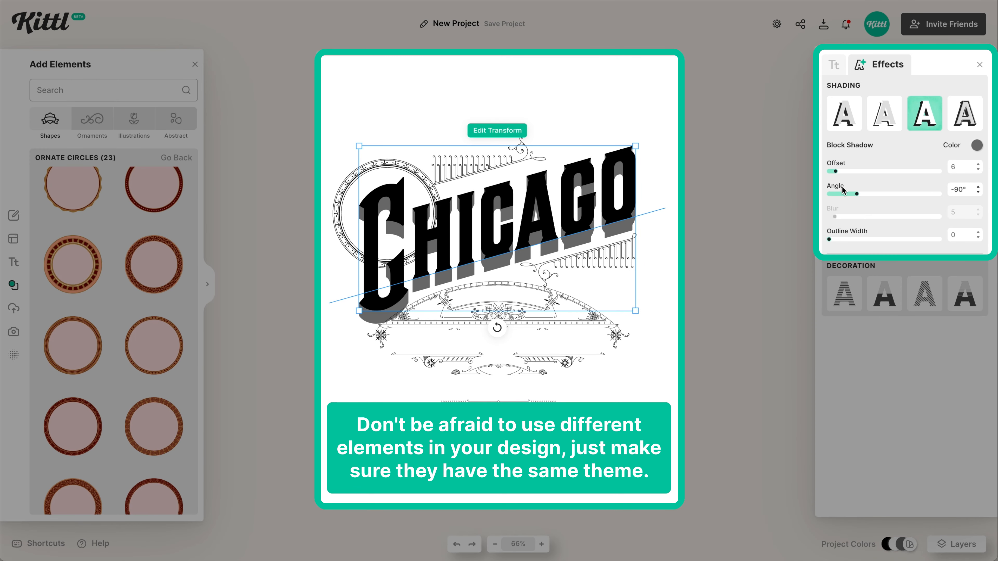
{"action": "left_click_drag", "start_coordinate": [836, 173], "coordinate": [872, 199]}
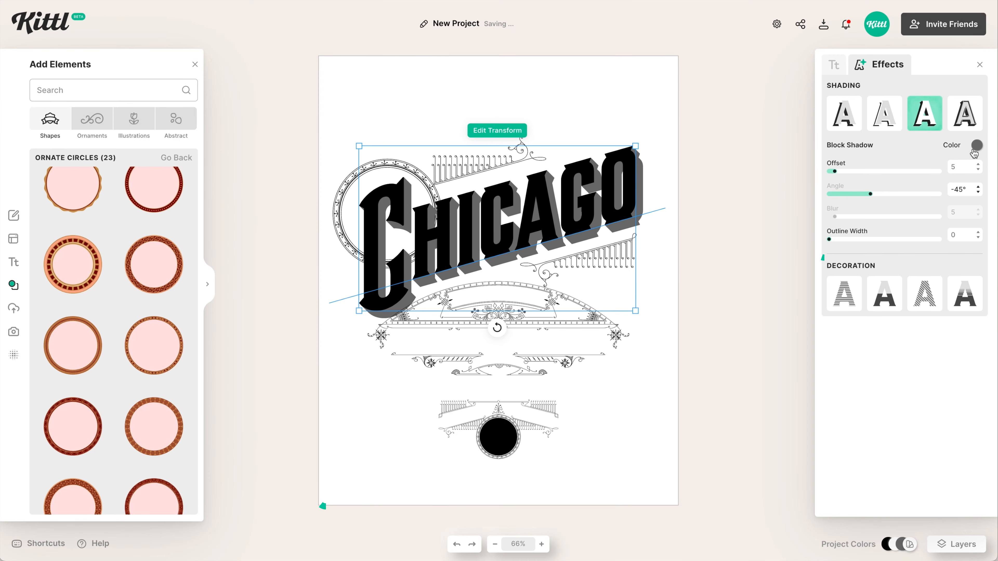
Set the CHICAGO text's block shadow colour to black and its fill colour to white
{"action": "left_click", "coordinate": [977, 145]}
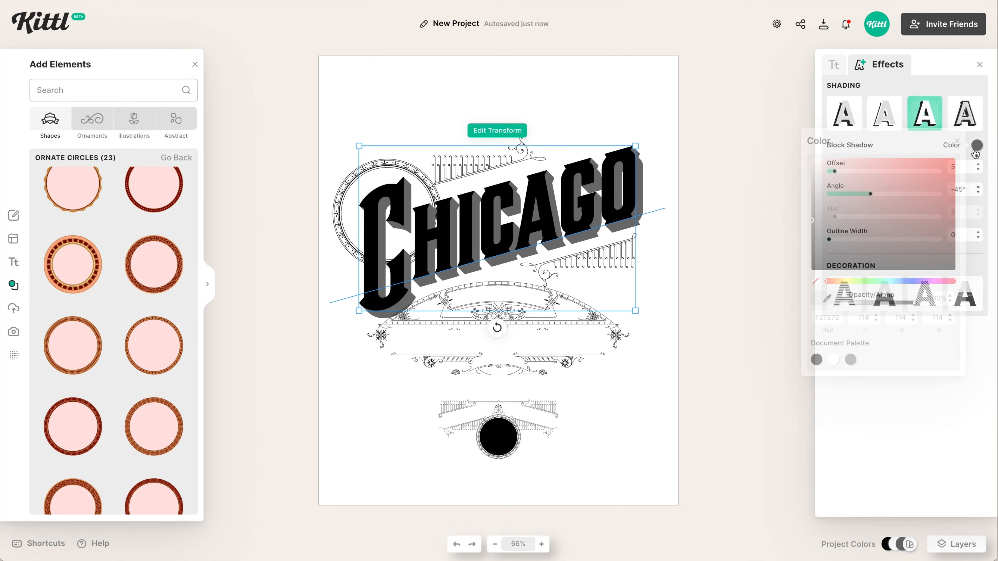
{"action": "left_click", "coordinate": [817, 360]}
{"action": "left_click", "coordinate": [834, 65]}
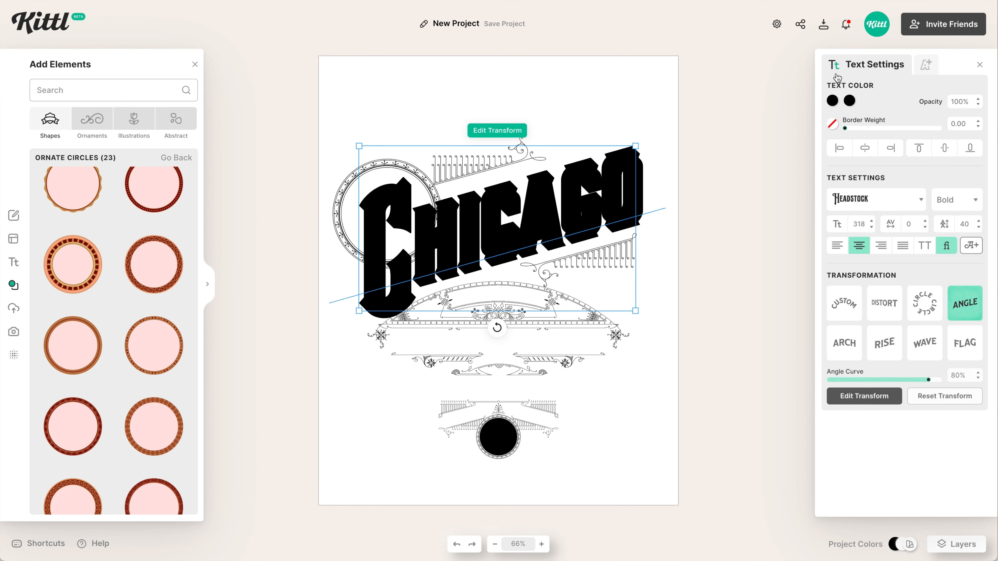
{"action": "left_click", "coordinate": [833, 101]}
{"action": "left_click", "coordinate": [690, 315]}
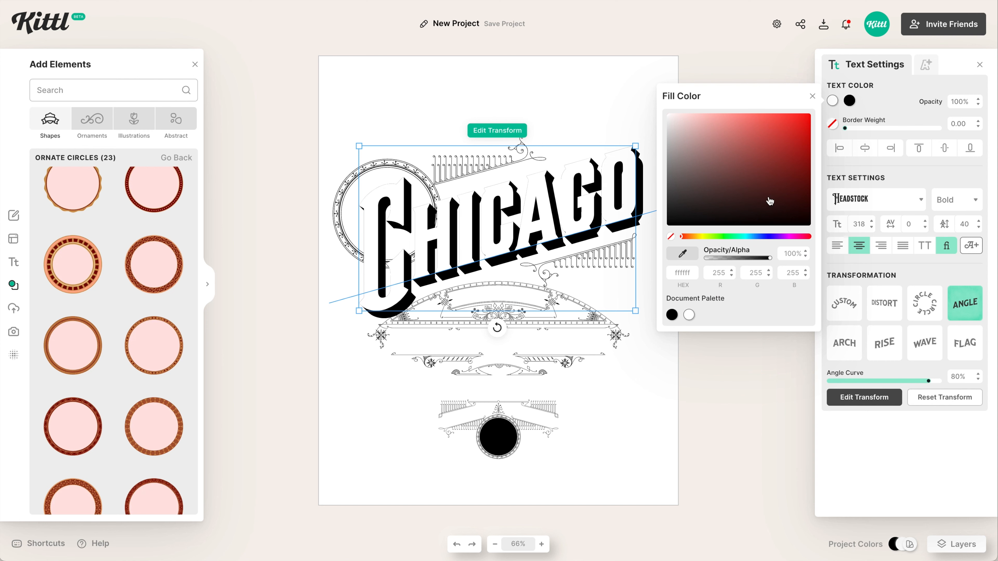
Decorate the CHICAGO text with black Oblique Lines at 1% weight and 1% distance
{"action": "left_click", "coordinate": [922, 66]}
{"action": "left_click", "coordinate": [925, 293]}
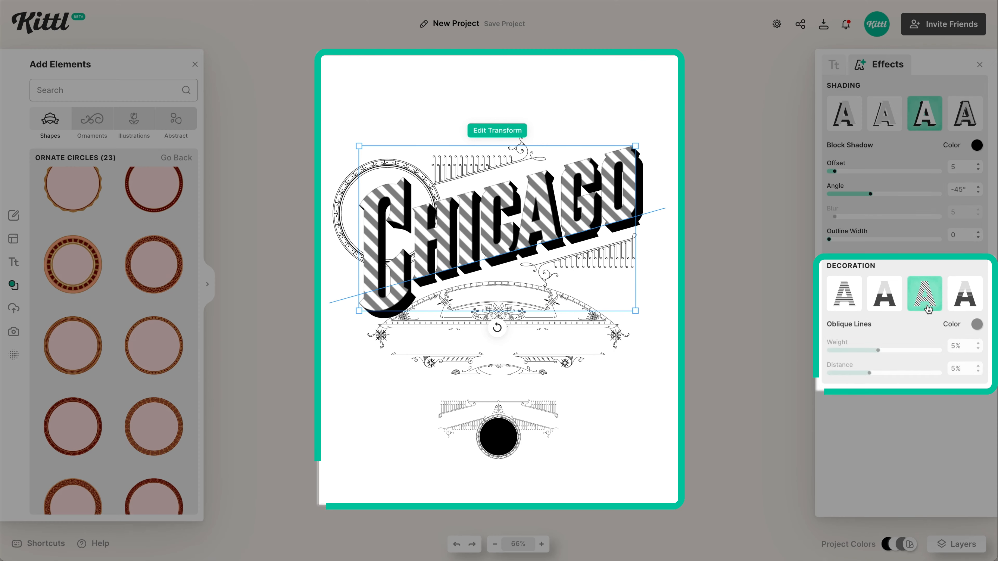
{"action": "left_click_drag", "start_coordinate": [878, 351], "coordinate": [828, 353]}
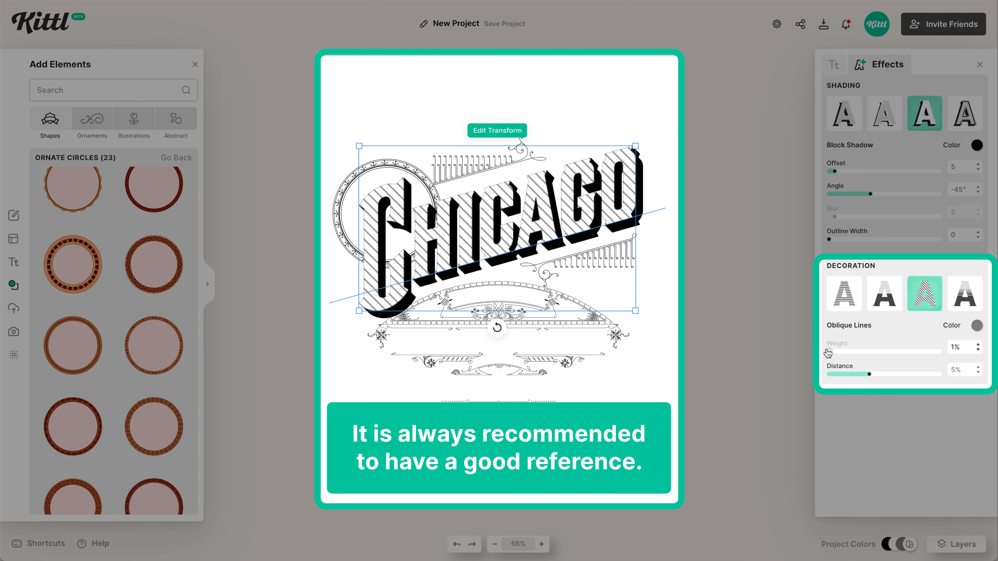
{"action": "left_click_drag", "start_coordinate": [867, 380], "coordinate": [841, 384]}
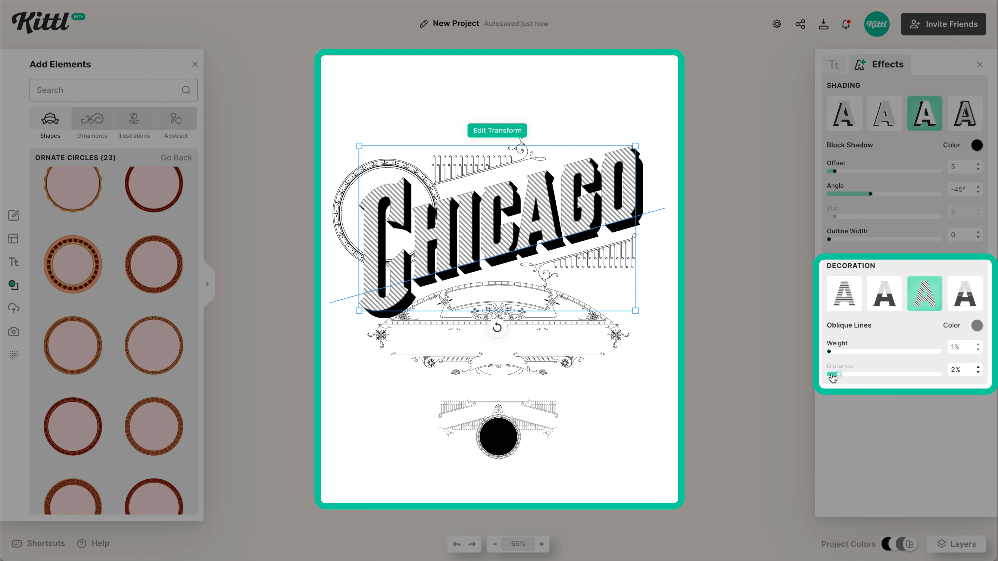
{"action": "left_click_drag", "start_coordinate": [833, 378], "coordinate": [827, 377]}
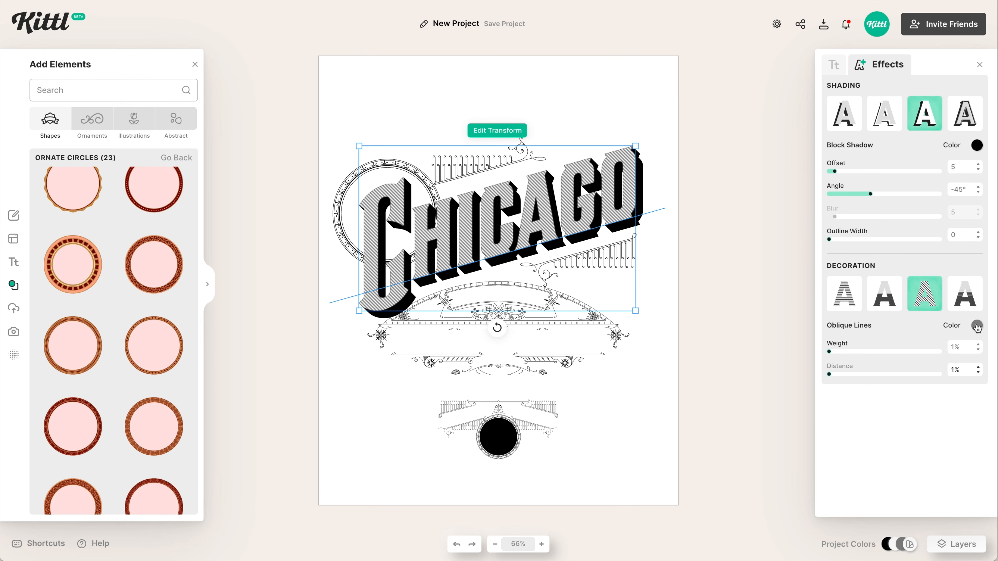
{"action": "left_click", "coordinate": [977, 326]}
{"action": "left_click", "coordinate": [817, 540]}
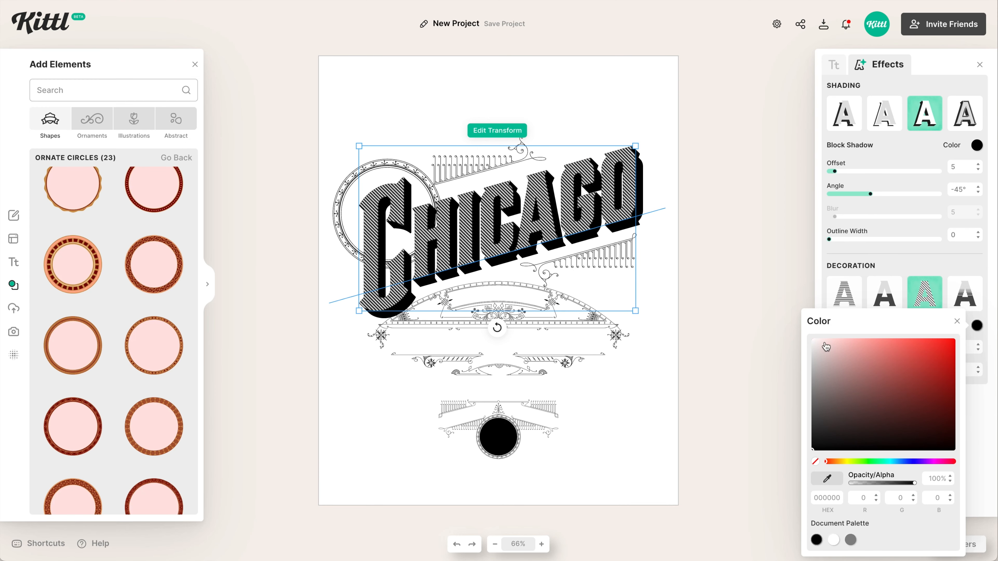
{"action": "left_click", "coordinate": [834, 64]}
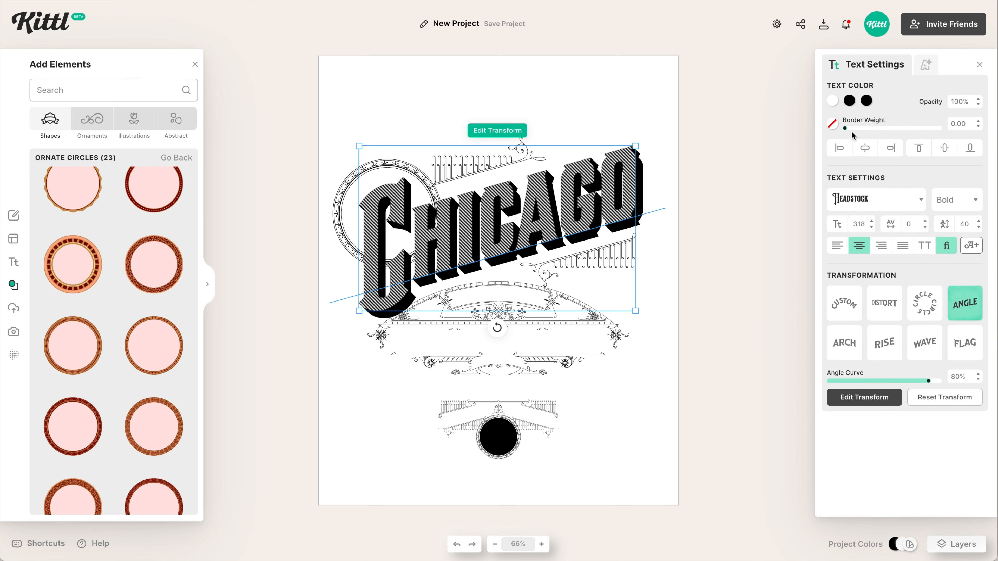
Give the CHICAGO text a white border with a weight of 13.70
{"action": "left_click_drag", "start_coordinate": [845, 128], "coordinate": [859, 132]}
{"action": "left_click", "coordinate": [833, 123]}
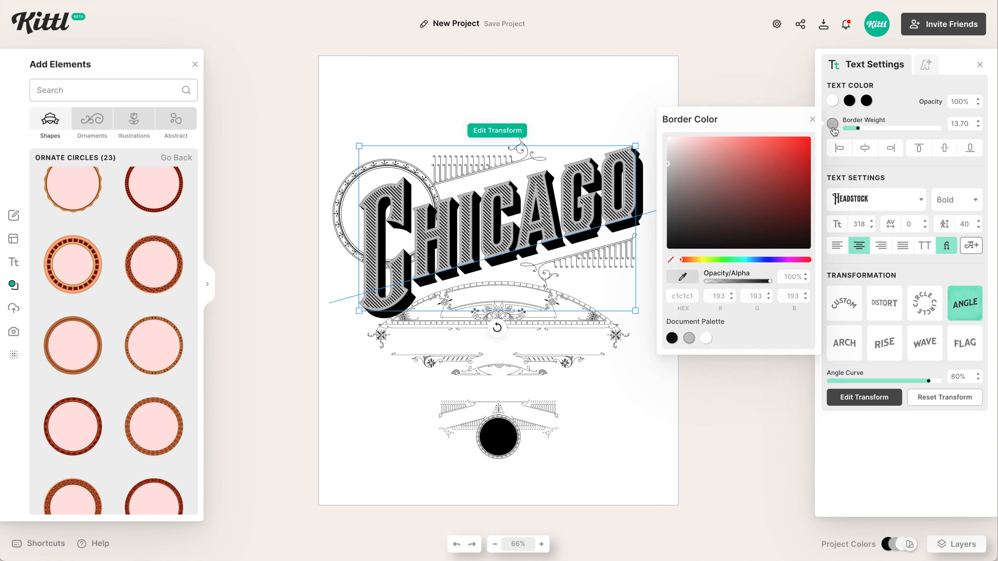
{"action": "left_click", "coordinate": [706, 339]}
{"action": "left_click", "coordinate": [633, 311]}
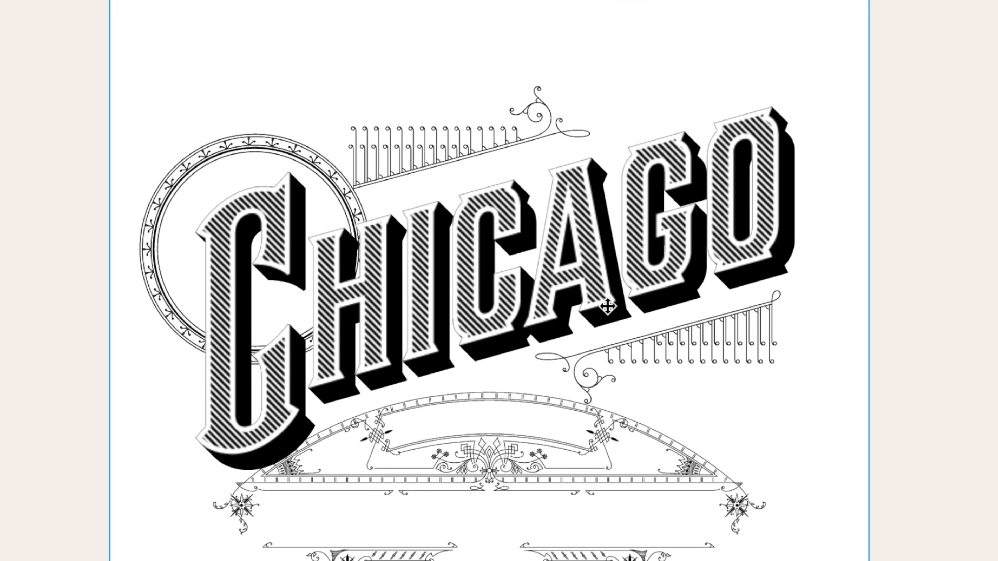
Set the outline width of the CHICAGO text's block shadow to 5
{"action": "left_click", "coordinate": [607, 306]}
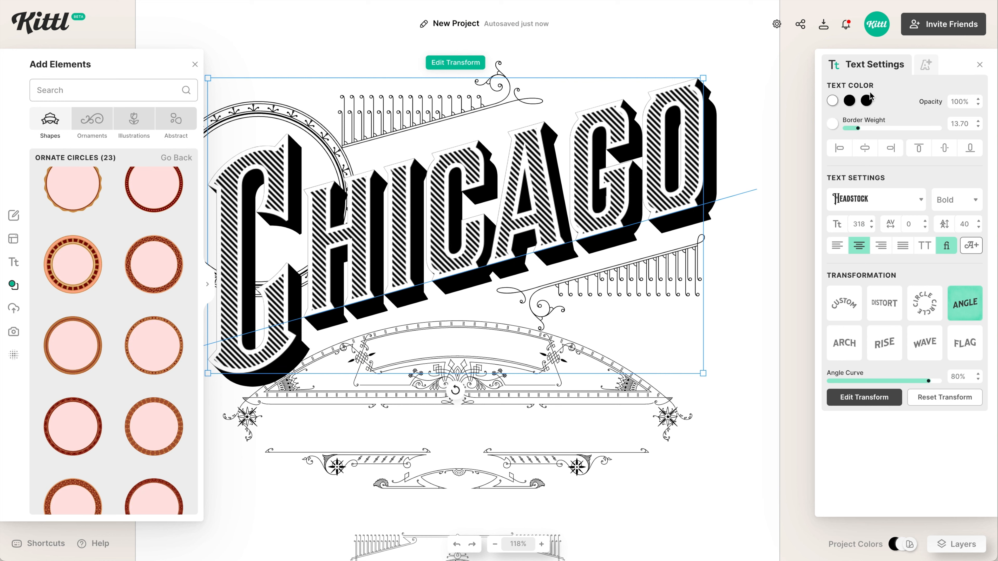
{"action": "left_click", "coordinate": [926, 64]}
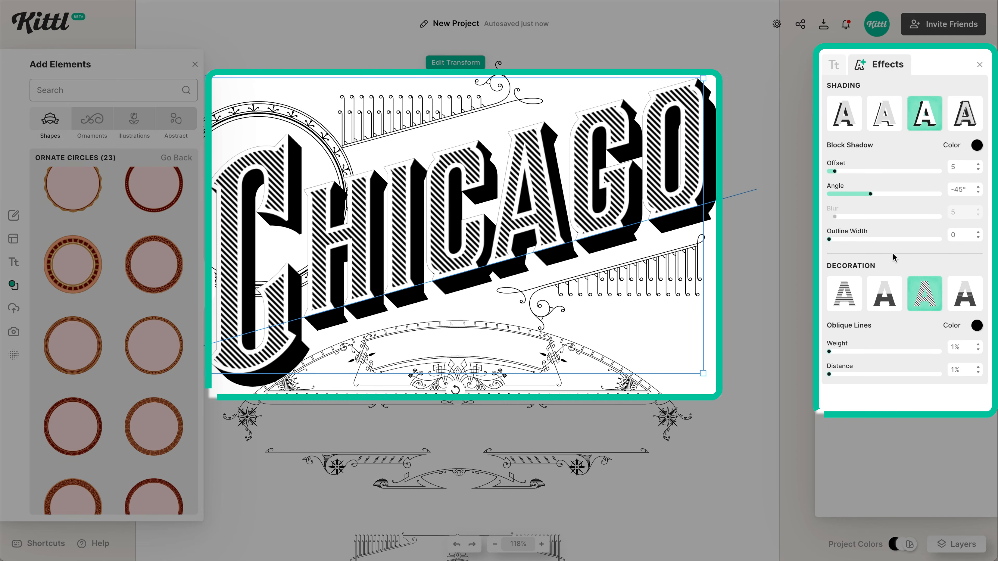
{"action": "left_click", "coordinate": [979, 233]}
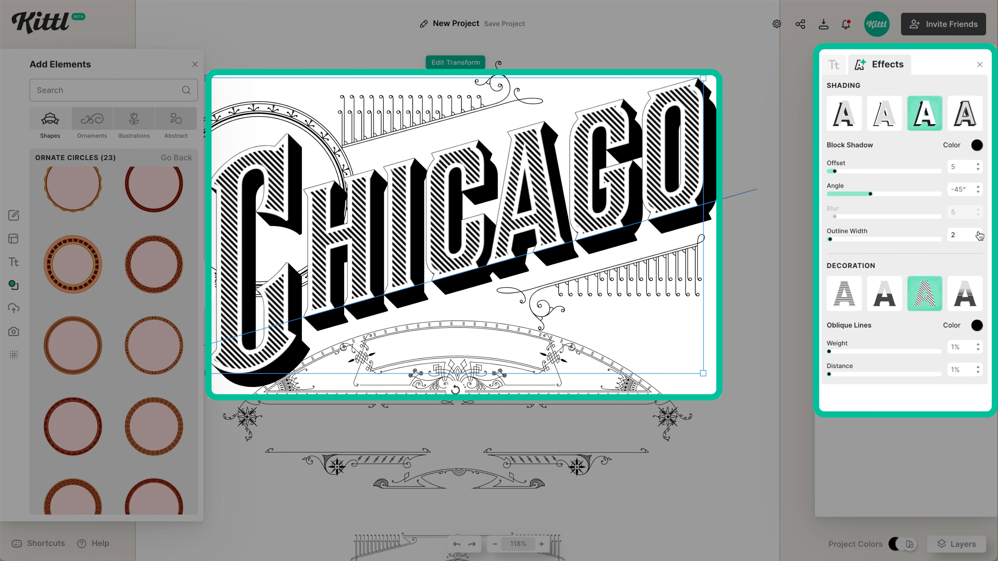
{"action": "left_click", "coordinate": [978, 232]}
{"action": "left_click", "coordinate": [979, 232]}
{"action": "left_click", "coordinate": [979, 232]}
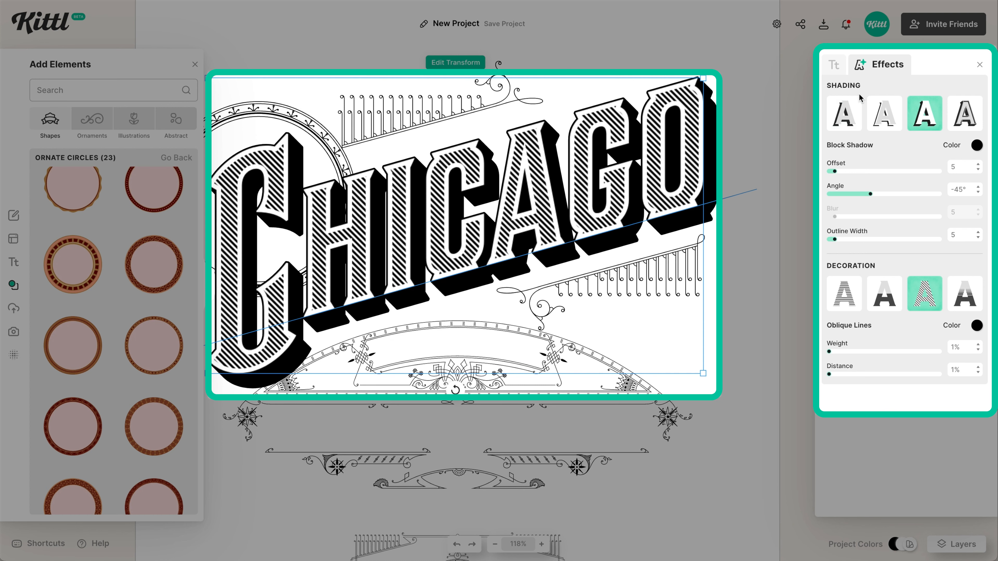
Tighten the letter spacing of the CHICAGO text to -20
{"action": "left_click", "coordinate": [836, 74]}
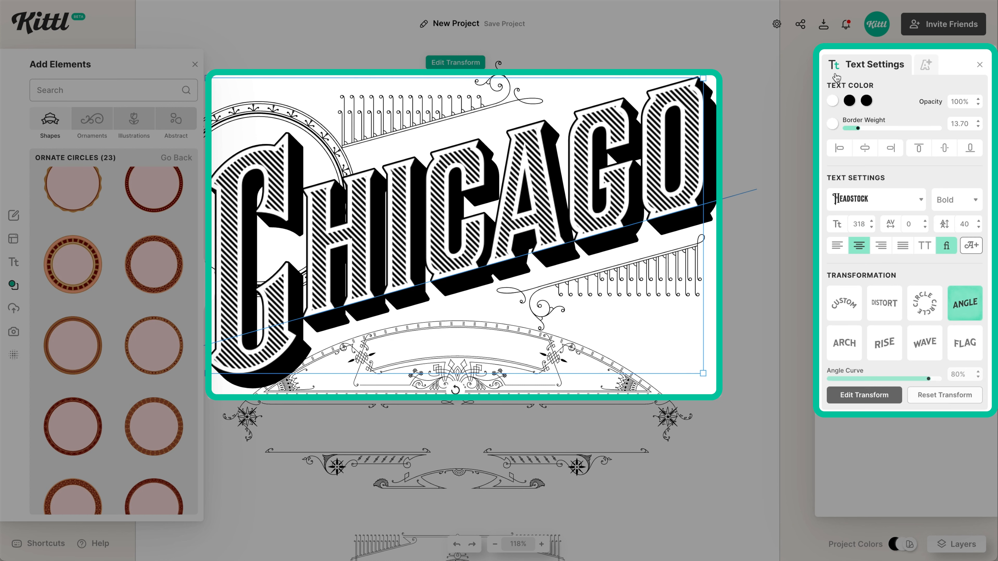
{"action": "left_click", "coordinate": [925, 227]}
{"action": "left_click", "coordinate": [927, 228]}
{"action": "left_click", "coordinate": [927, 228]}
{"action": "left_click", "coordinate": [927, 228]}
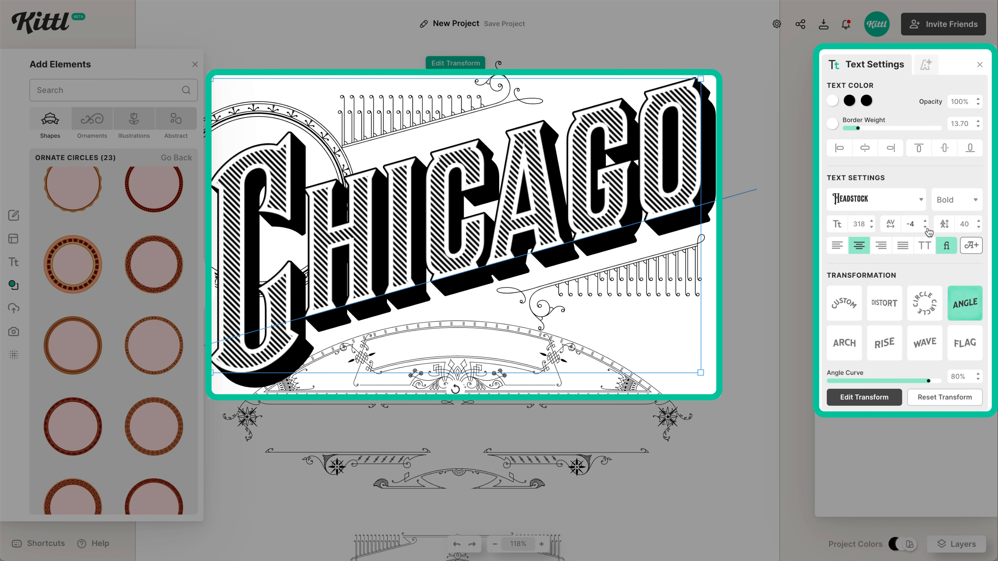
{"action": "left_click", "coordinate": [927, 229]}
{"action": "left_click", "coordinate": [927, 228]}
{"action": "left_click", "coordinate": [927, 229]}
{"action": "left_click", "coordinate": [927, 228]}
{"action": "left_click", "coordinate": [926, 229]}
{"action": "left_click", "coordinate": [927, 228]}
{"action": "left_click", "coordinate": [927, 228]}
{"action": "left_click", "coordinate": [927, 228]}
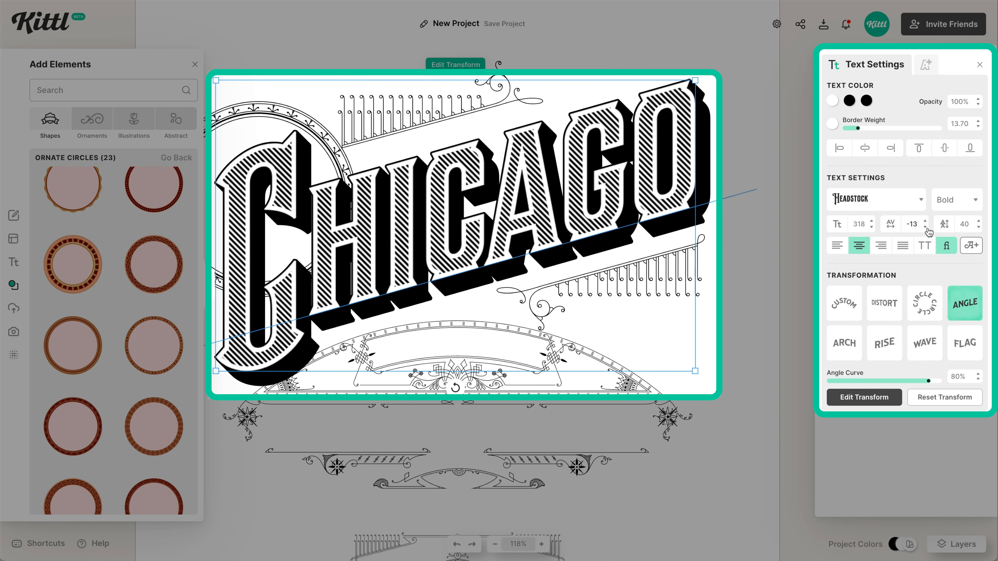
{"action": "left_click", "coordinate": [927, 228]}
{"action": "left_click", "coordinate": [926, 228]}
{"action": "left_click", "coordinate": [926, 228]}
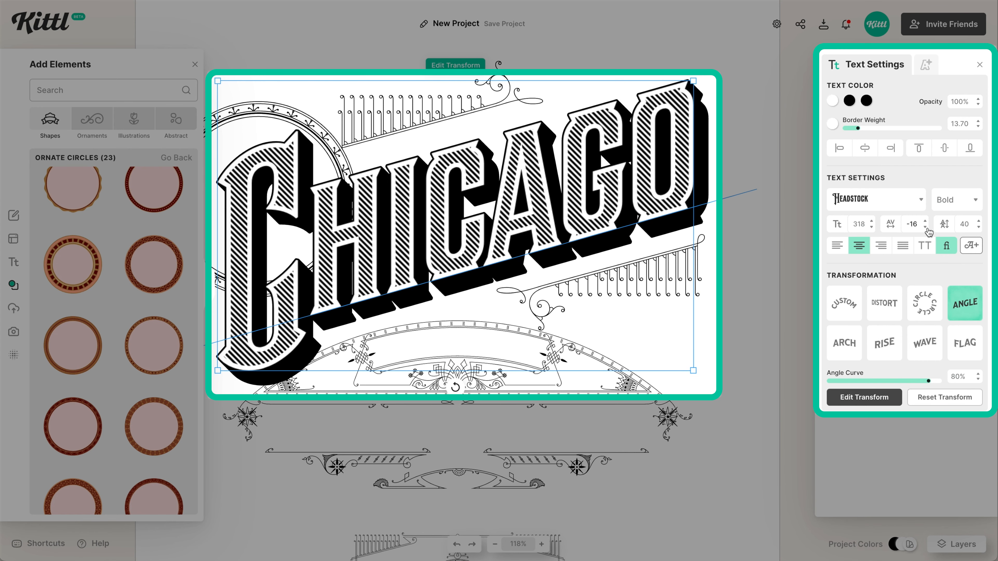
{"action": "left_click", "coordinate": [926, 223]}
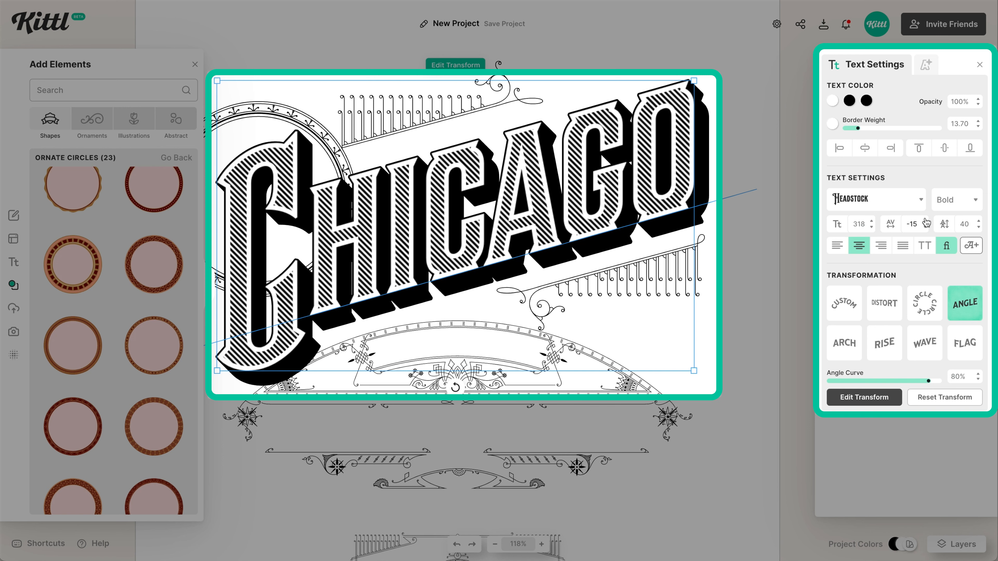
{"action": "left_click", "coordinate": [926, 222]}
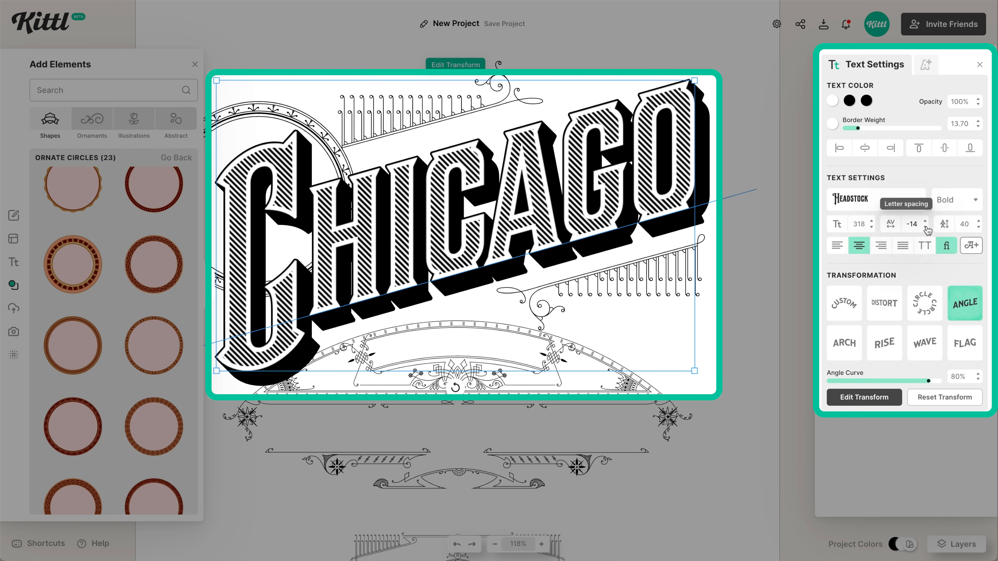
{"action": "left_click", "coordinate": [927, 228]}
{"action": "left_click", "coordinate": [927, 228]}
{"action": "left_click", "coordinate": [927, 229]}
{"action": "left_click", "coordinate": [927, 228]}
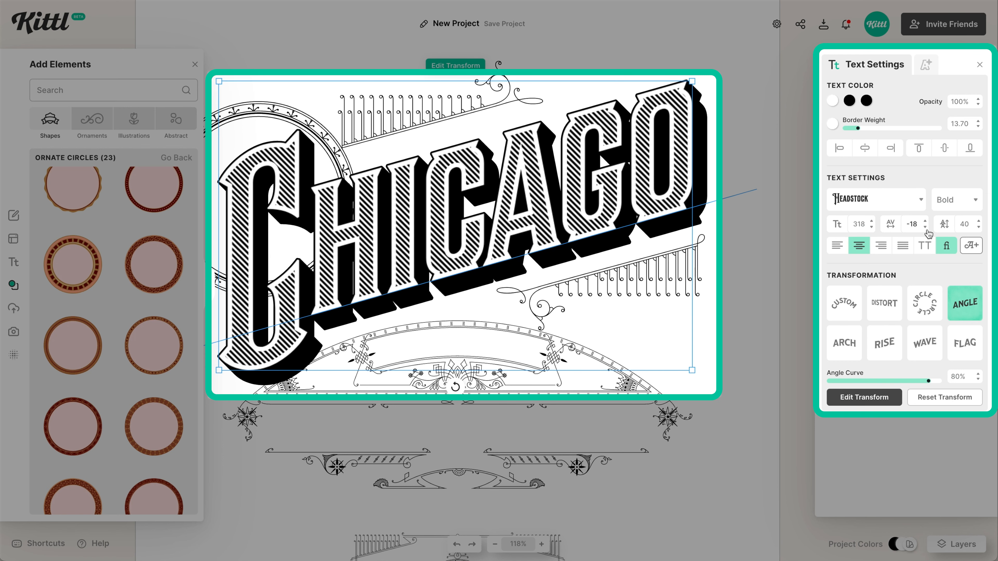
{"action": "left_click", "coordinate": [927, 228]}
{"action": "left_click", "coordinate": [927, 229]}
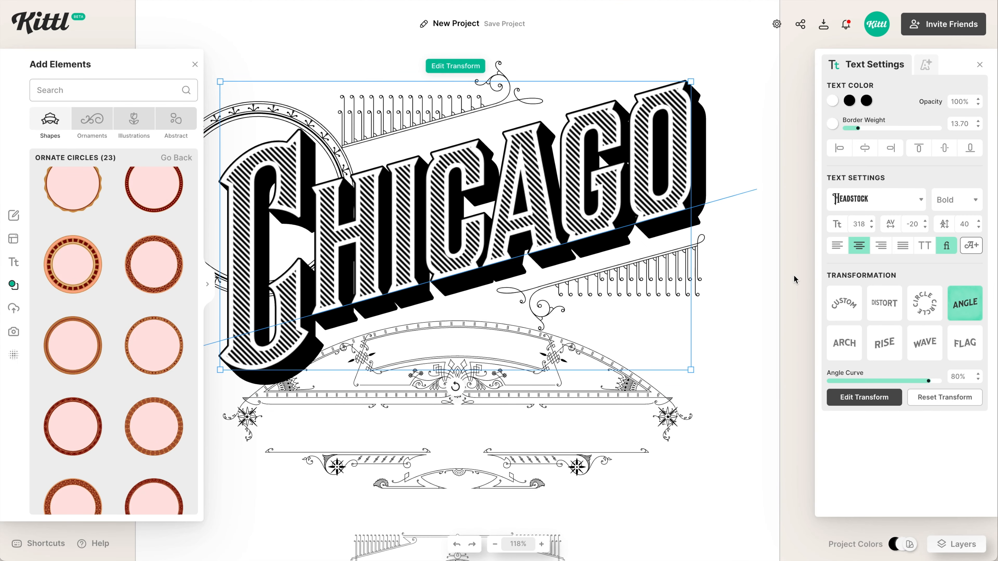
{"action": "left_click", "coordinate": [782, 274]}
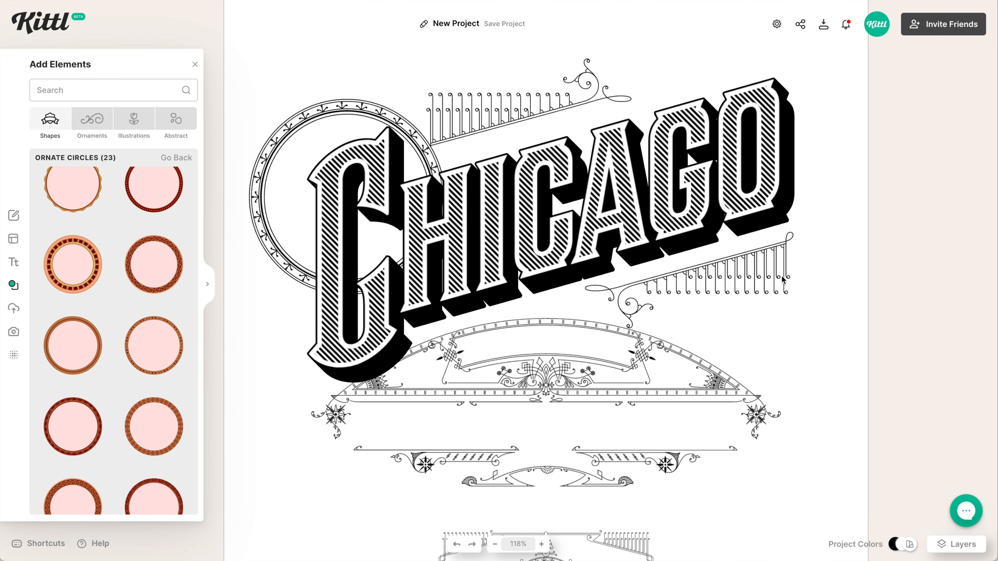
Shrink the large ornate circle behind the letter C slightly, keeping its upper-right corner in place
{"action": "left_click", "coordinate": [306, 212]}
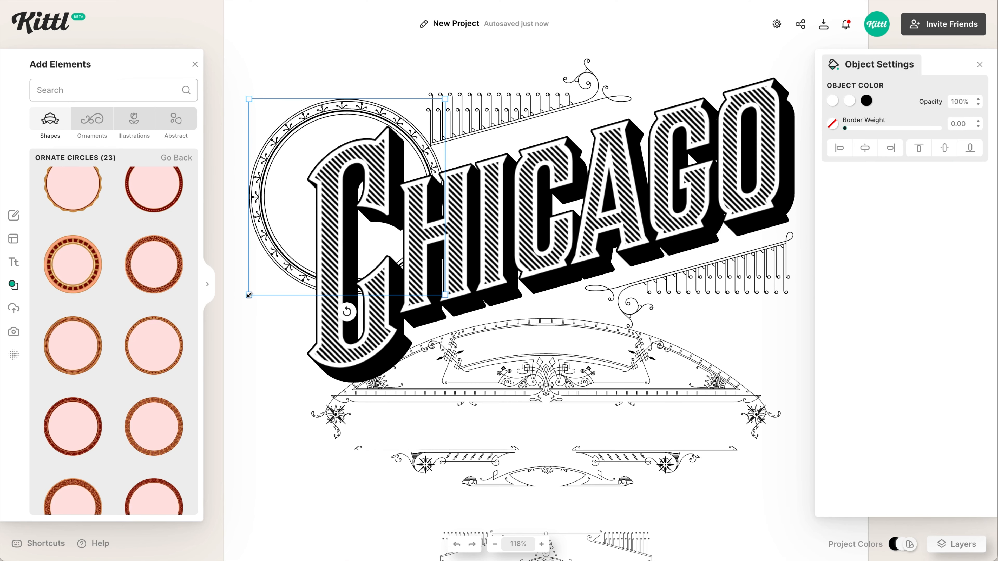
{"action": "left_click_drag", "start_coordinate": [249, 295], "coordinate": [261, 291]}
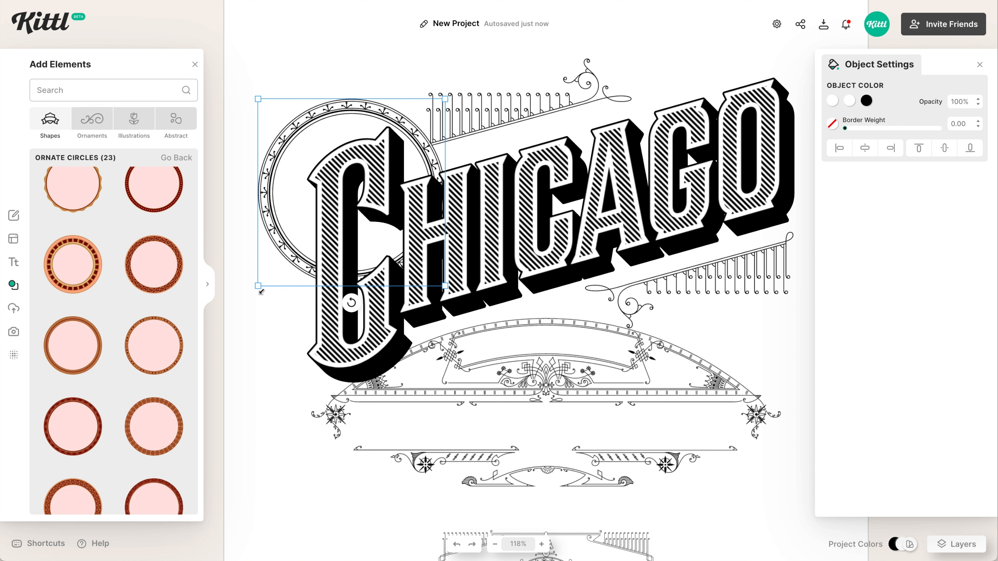
{"action": "left_click", "coordinate": [261, 364]}
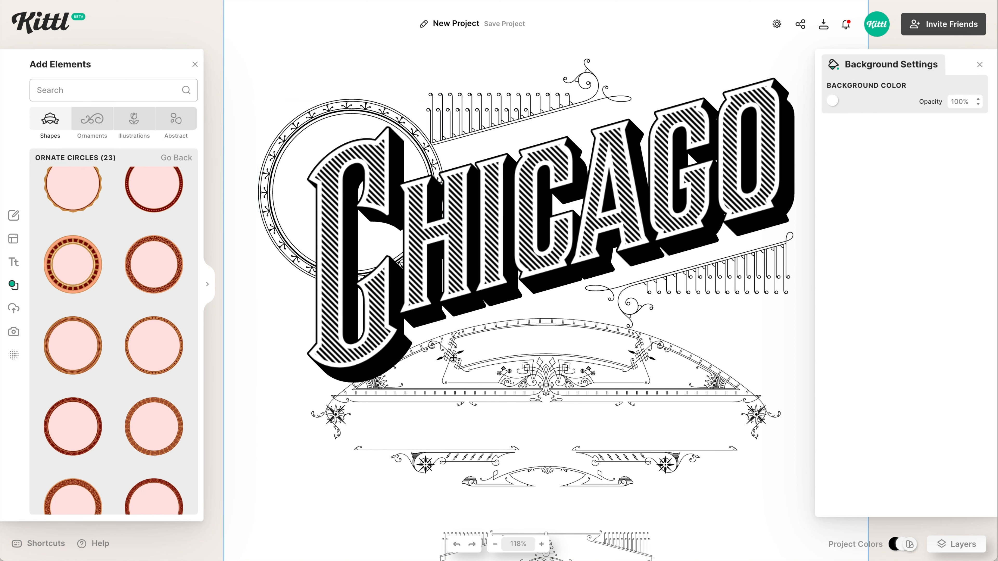
Move the CHICAGO text, large circle and both slanted railings together slightly up, away from the arched ornament
{"action": "left_click_drag", "start_coordinate": [318, 75], "coordinate": [761, 283]}
{"action": "key", "text": "shift+Up"}
{"action": "key", "text": "shift+Up"}
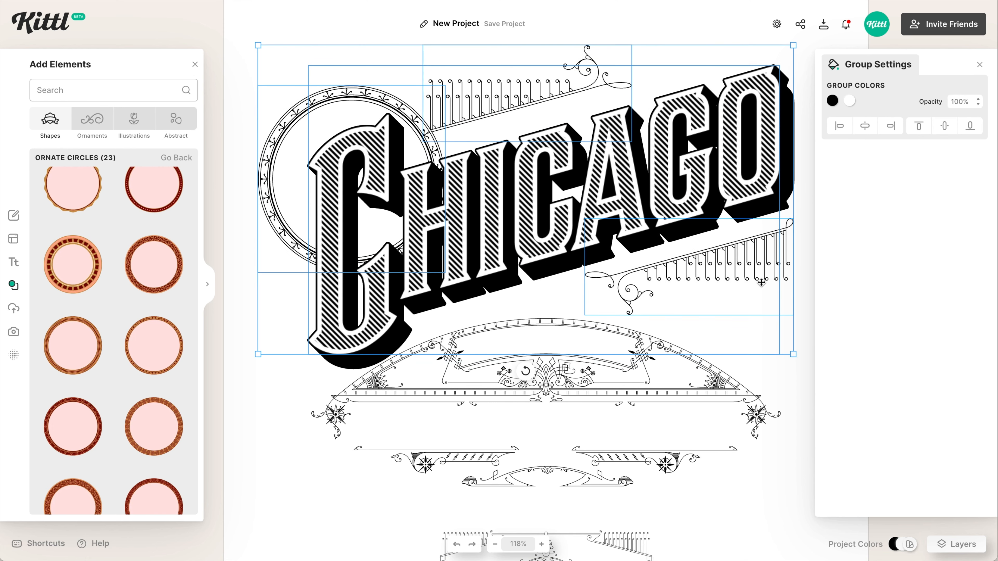
{"action": "key", "text": "Down"}
{"action": "key", "text": "Down"}
{"action": "key", "text": "Down"}
{"action": "key", "text": "Down"}
{"action": "key", "text": "Down"}
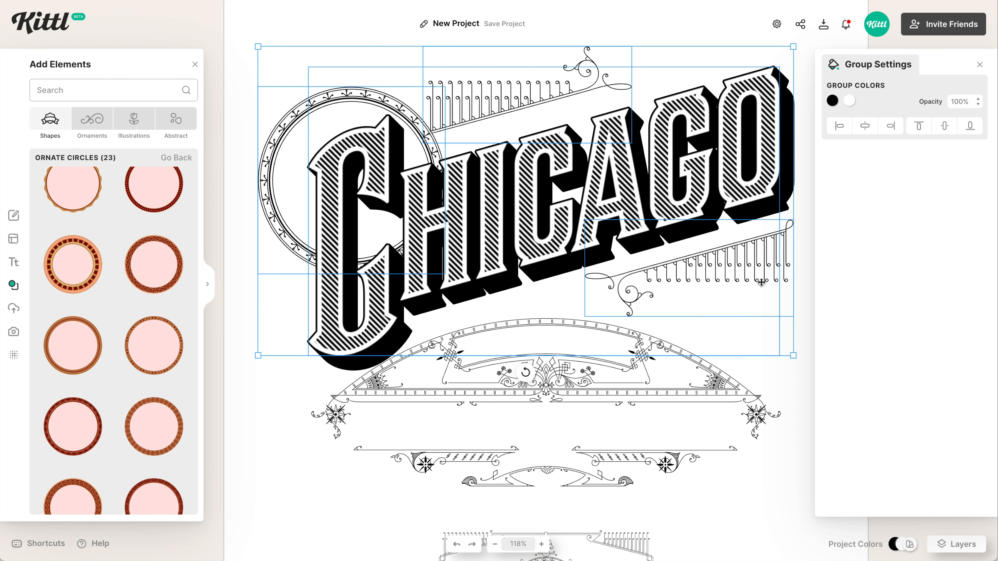
{"action": "left_click", "coordinate": [351, 487]}
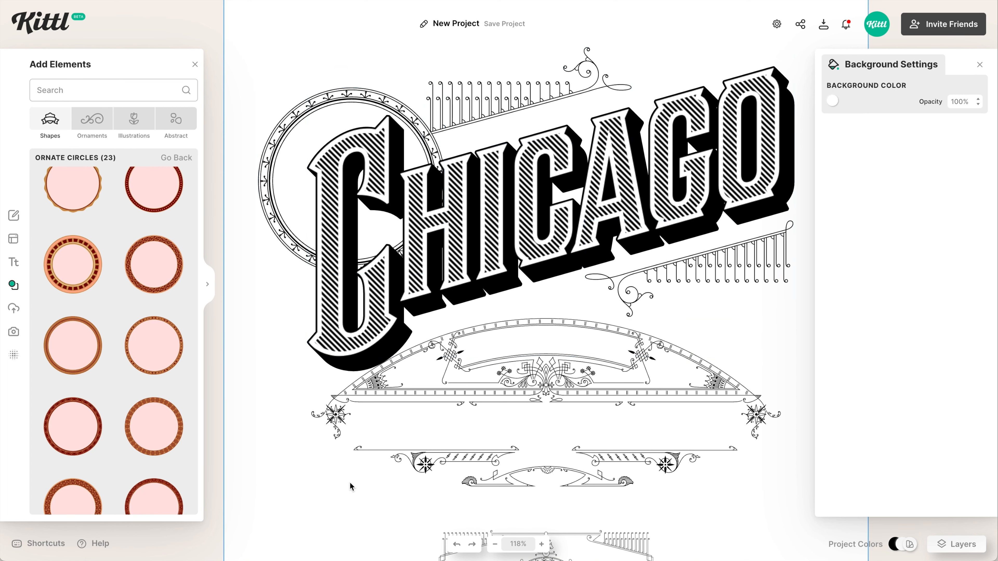
Nudge the lower slanted railing down to leave more space below the CHICAGO text's shadow
{"action": "left_click", "coordinate": [610, 219]}
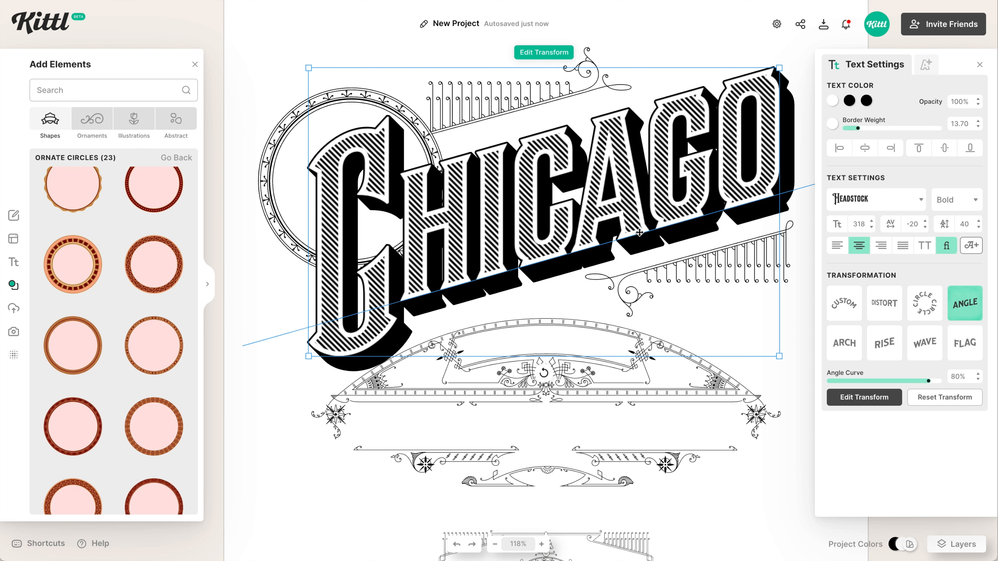
{"action": "left_click", "coordinate": [739, 282]}
{"action": "key", "text": "shift+Down"}
{"action": "key", "text": "shift+Down"}
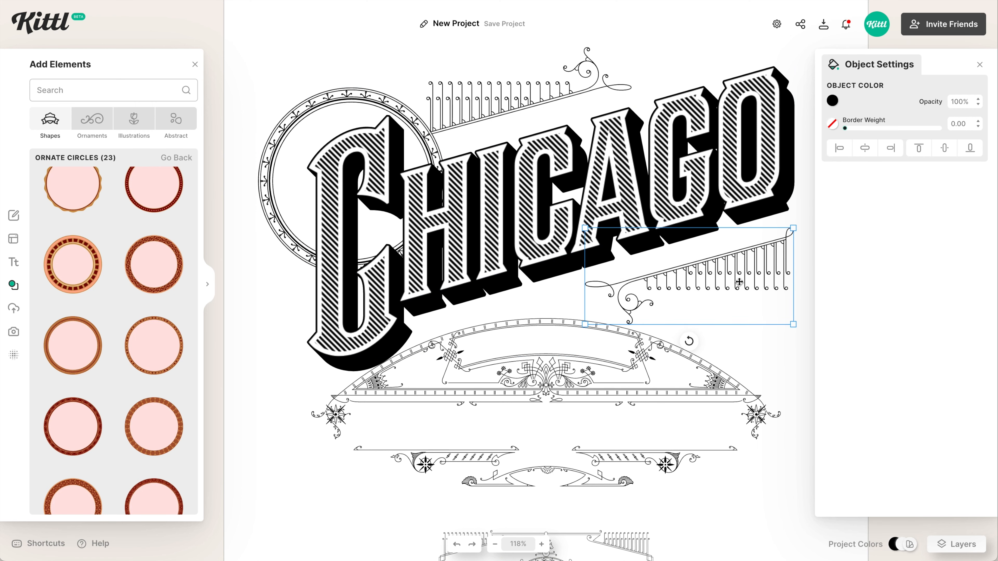
{"action": "key", "text": "Down"}
{"action": "key", "text": "Down"}
Duplicate the CHICAGO text and place the copy slightly below the original
{"action": "scroll", "coordinate": [740, 282], "scroll_direction": "right", "scroll_amount": 1}
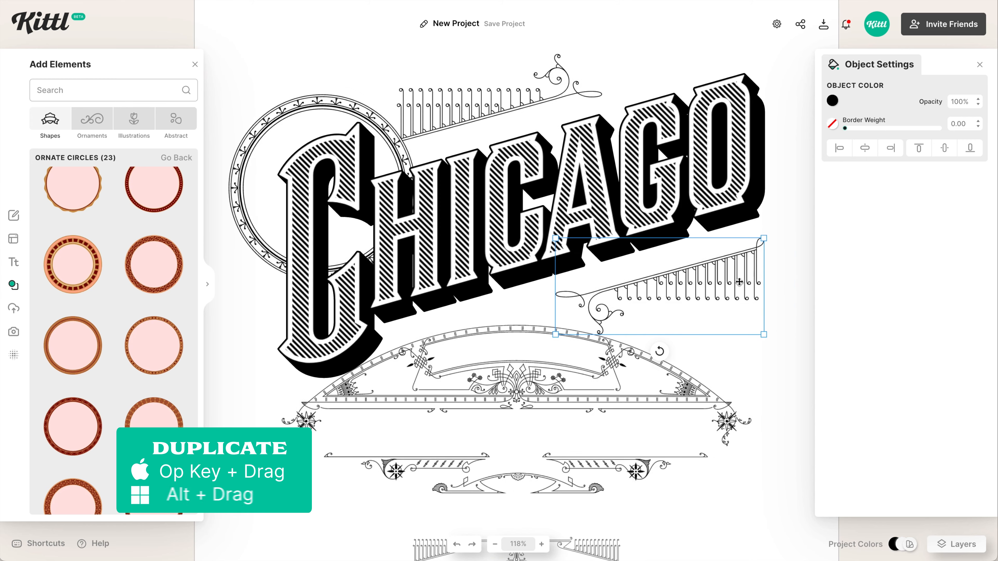
{"action": "left_click", "coordinate": [697, 193]}
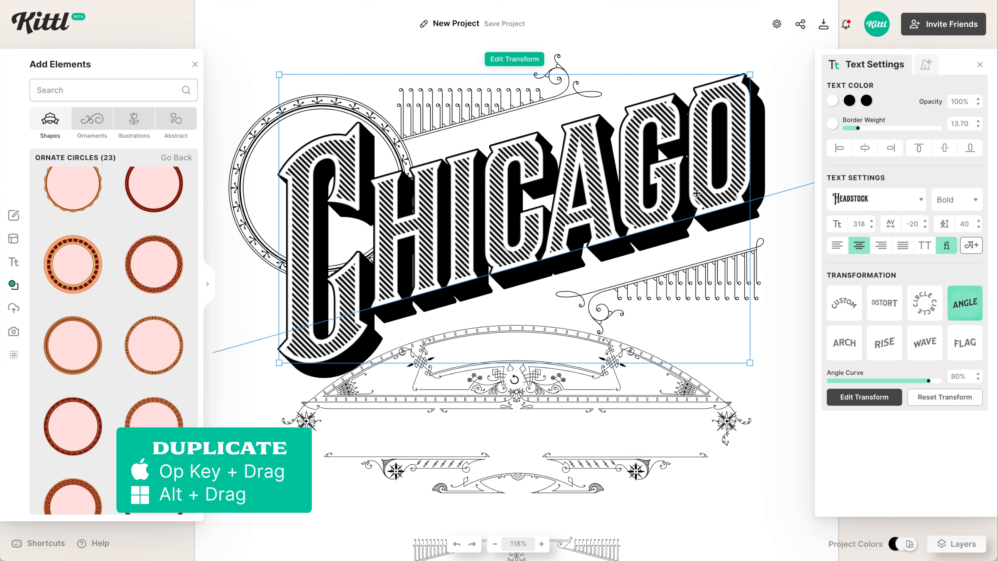
{"action": "key", "text": "ctrl+v"}
{"action": "left_click_drag", "start_coordinate": [681, 193], "coordinate": [682, 211]}
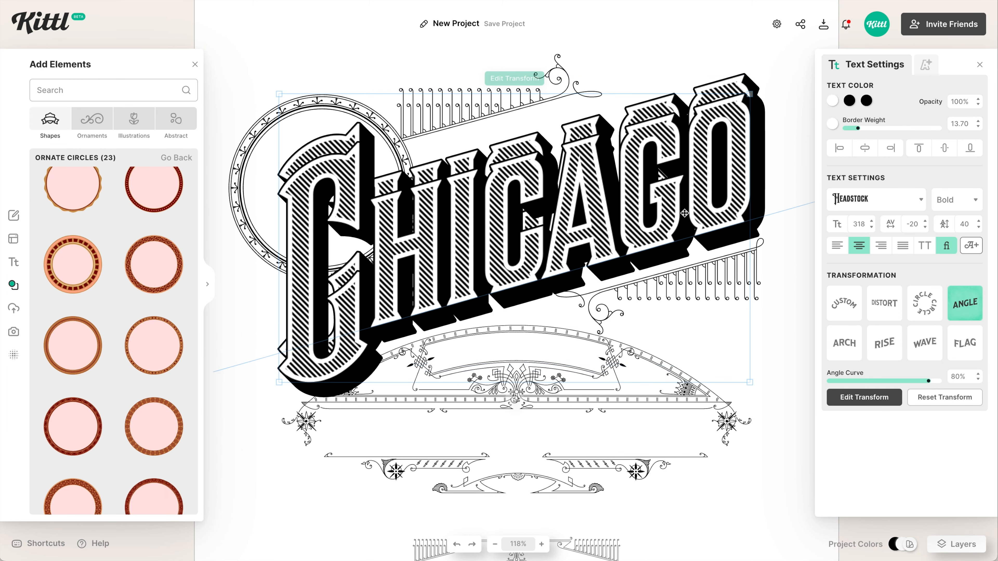
Set the CHICAGO copy's outline width to 0 and remove its block shadow, keeping the oblique lines
{"action": "left_click", "coordinate": [924, 66]}
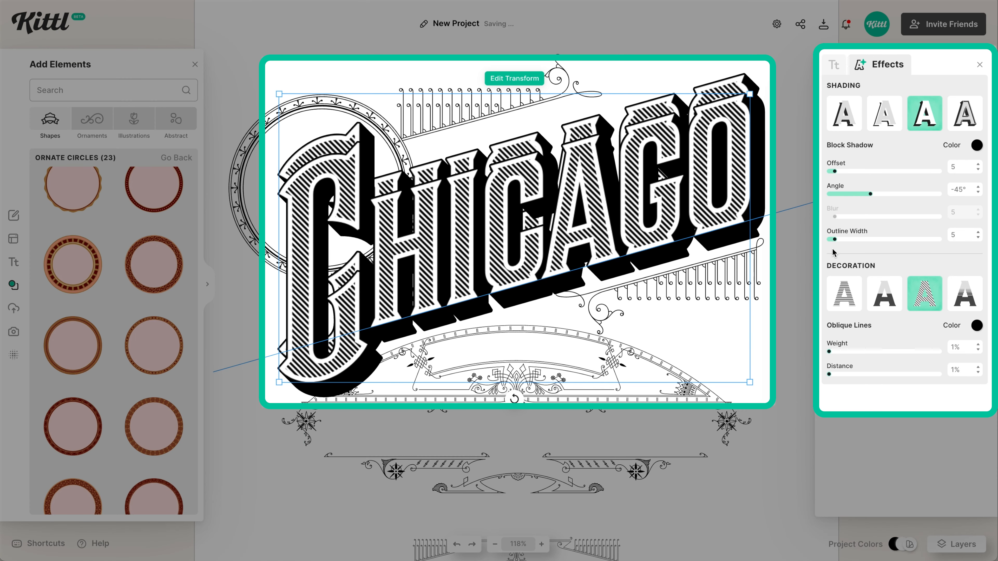
{"action": "left_click_drag", "start_coordinate": [837, 242], "coordinate": [812, 243]}
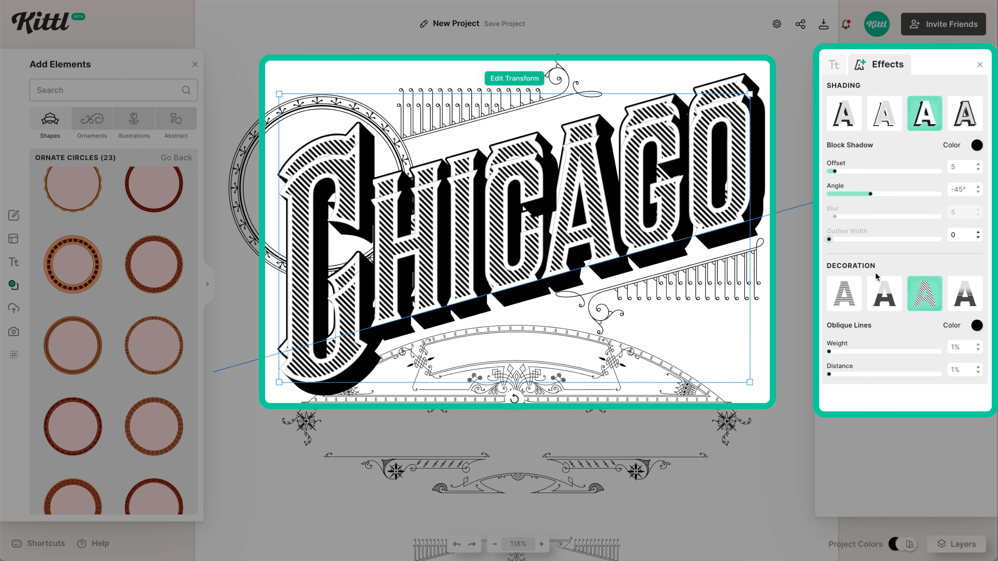
{"action": "left_click", "coordinate": [928, 295]}
{"action": "left_click", "coordinate": [928, 295]}
{"action": "left_click", "coordinate": [923, 119]}
Set the CHICAGO copy's border weight to 0 and send it to the back as a lined shadow
{"action": "left_click", "coordinate": [829, 72]}
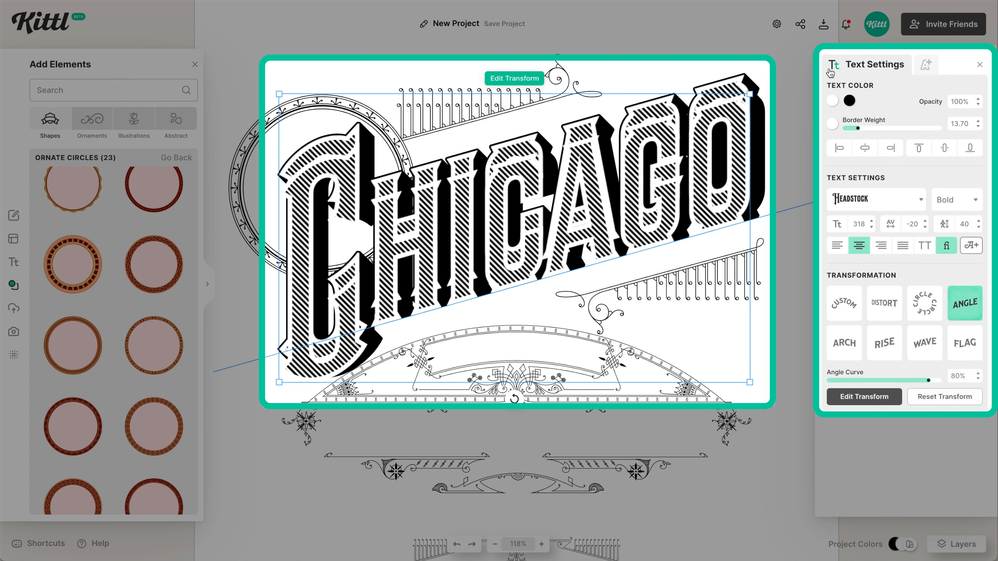
{"action": "left_click_drag", "start_coordinate": [860, 134], "coordinate": [819, 135]}
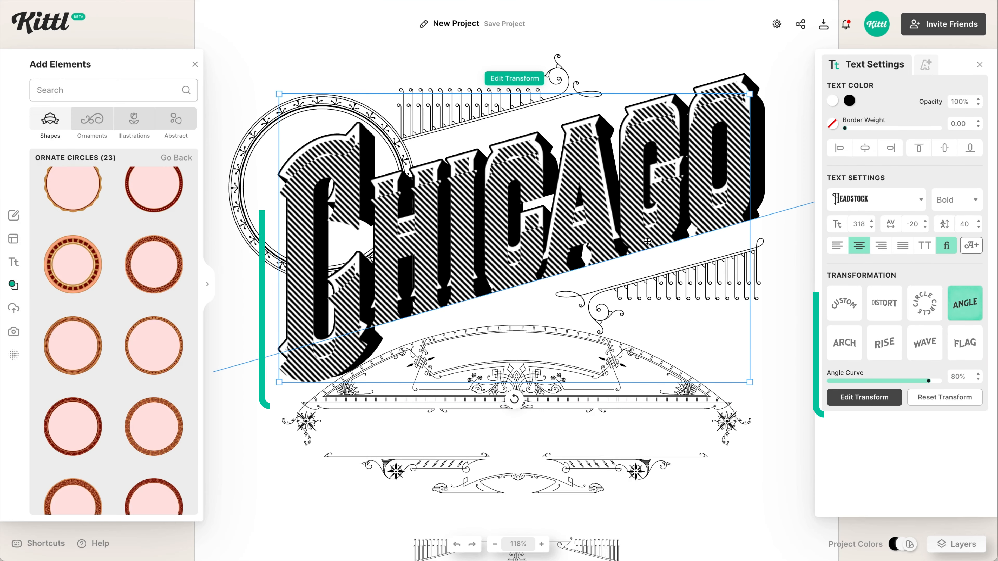
{"action": "right_click", "coordinate": [647, 241]}
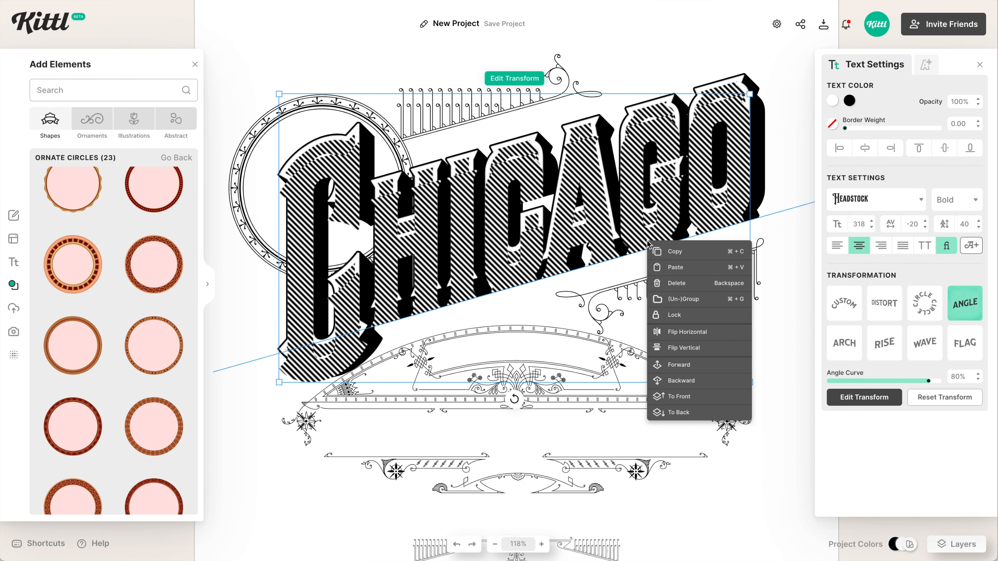
{"action": "left_click", "coordinate": [655, 410]}
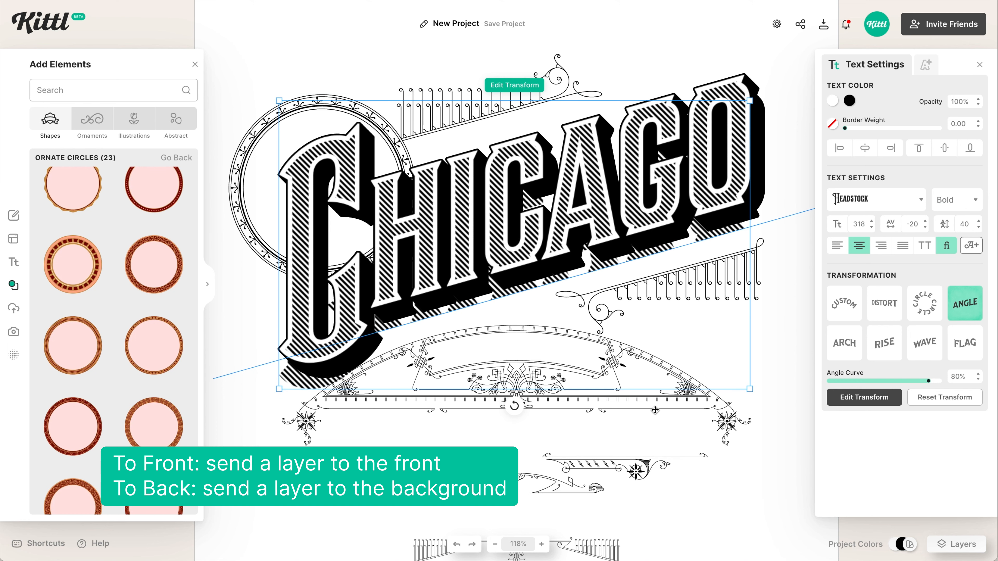
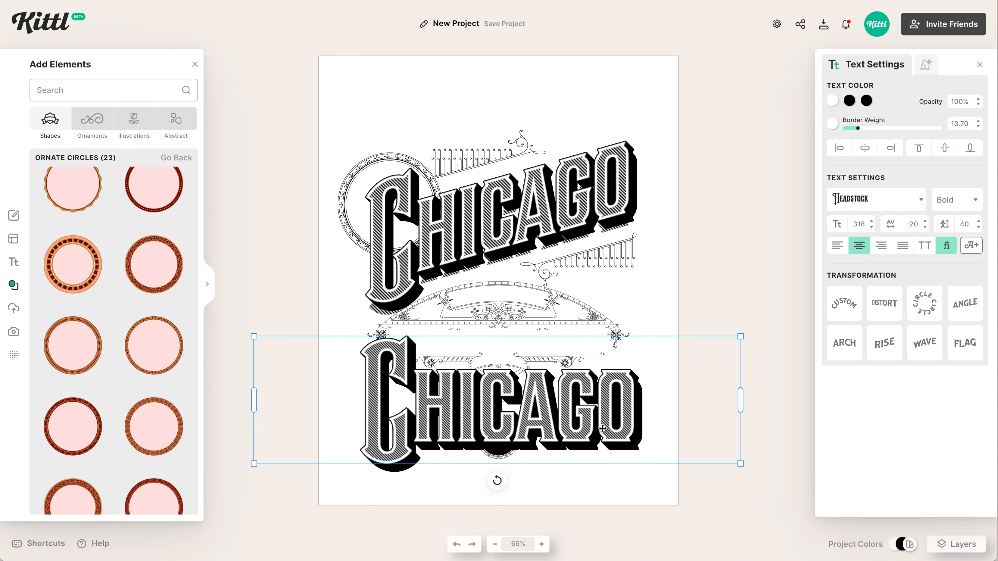
Replace the wording of the lower straight CHICAGO text with THE WINDY CITY
{"action": "double_click", "coordinate": [602, 428]}
{"action": "key", "text": "BackSpace"}
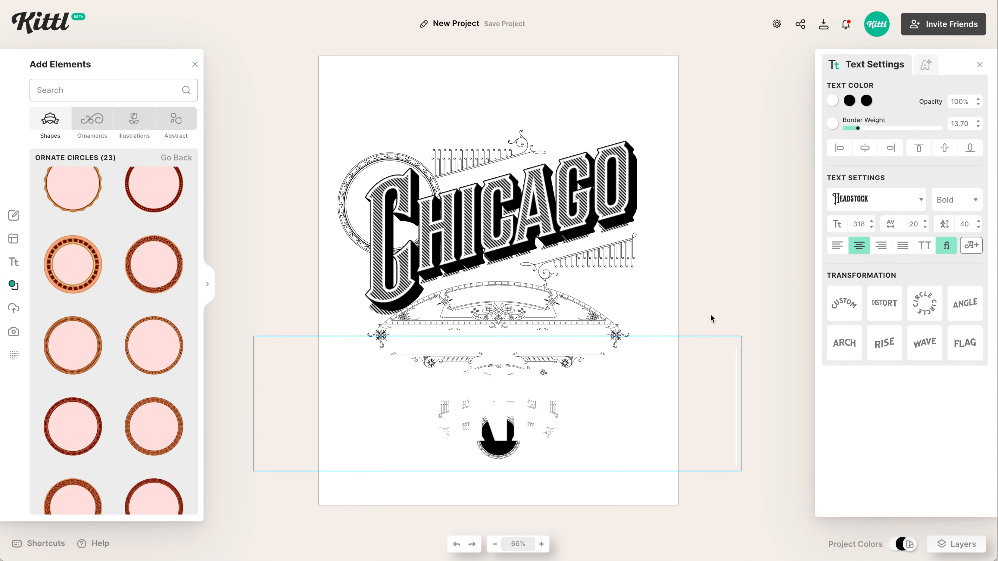
{"action": "left_click", "coordinate": [710, 284]}
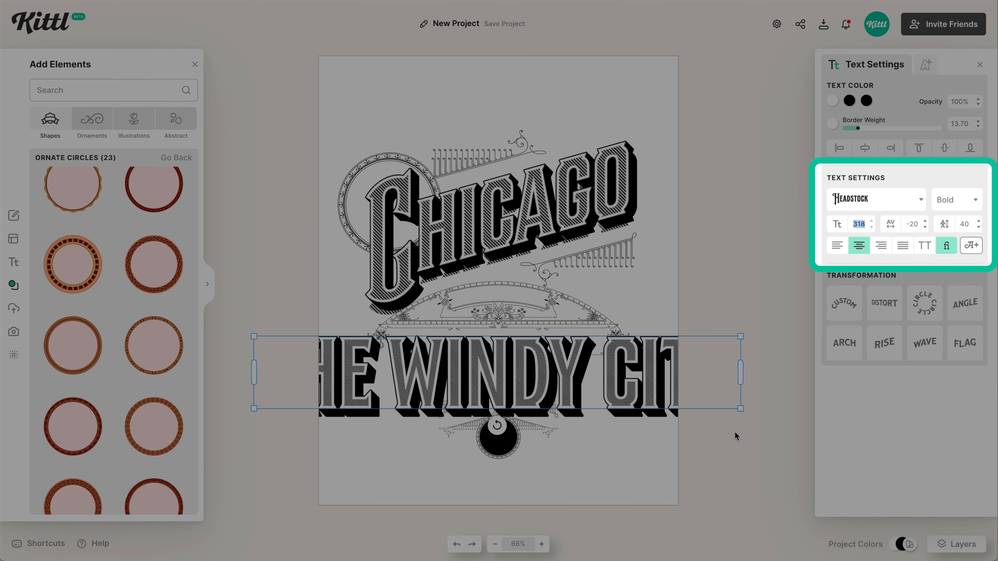
Scale THE WINDY CITY down to font size 110 so it fits beneath the arched ornament
{"action": "left_click_drag", "start_coordinate": [741, 409], "coordinate": [561, 344]}
{"action": "scroll", "coordinate": [560, 343], "scroll_direction": "up", "scroll_amount": 3}
{"action": "scroll", "coordinate": [560, 343], "scroll_direction": "up", "scroll_amount": 5}
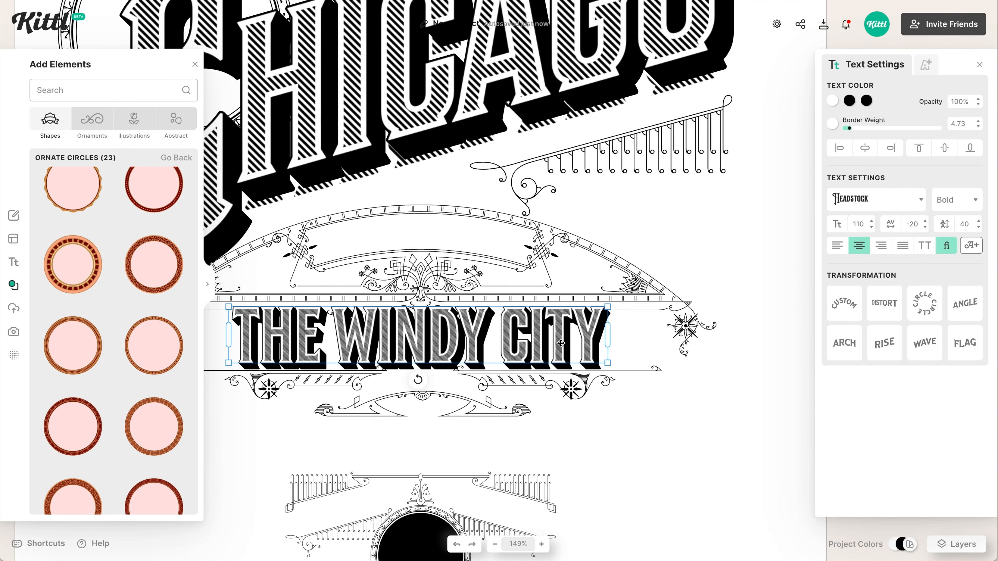
{"action": "scroll", "coordinate": [561, 343], "scroll_direction": "up", "scroll_amount": 2}
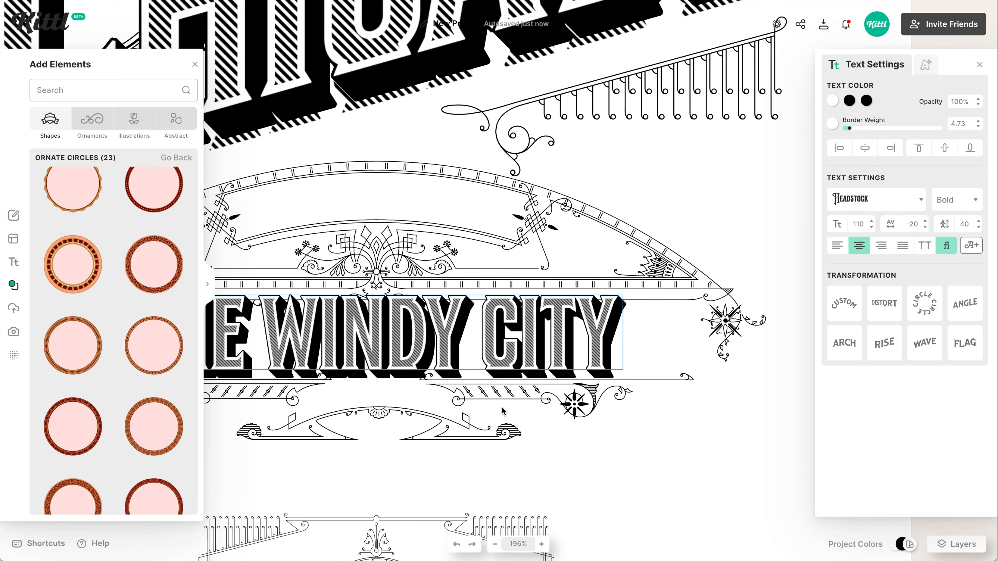
{"action": "left_click_drag", "start_coordinate": [505, 411], "coordinate": [631, 402]}
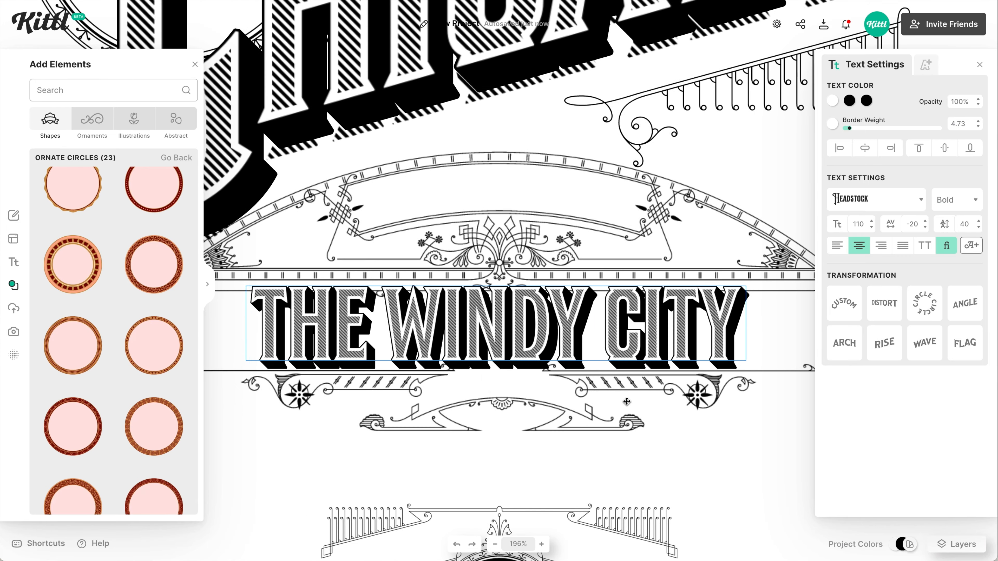
Set THE WINDY CITY in Old Erika at size 50 and widen its text box to keep the words on one line
{"action": "left_click", "coordinate": [886, 201]}
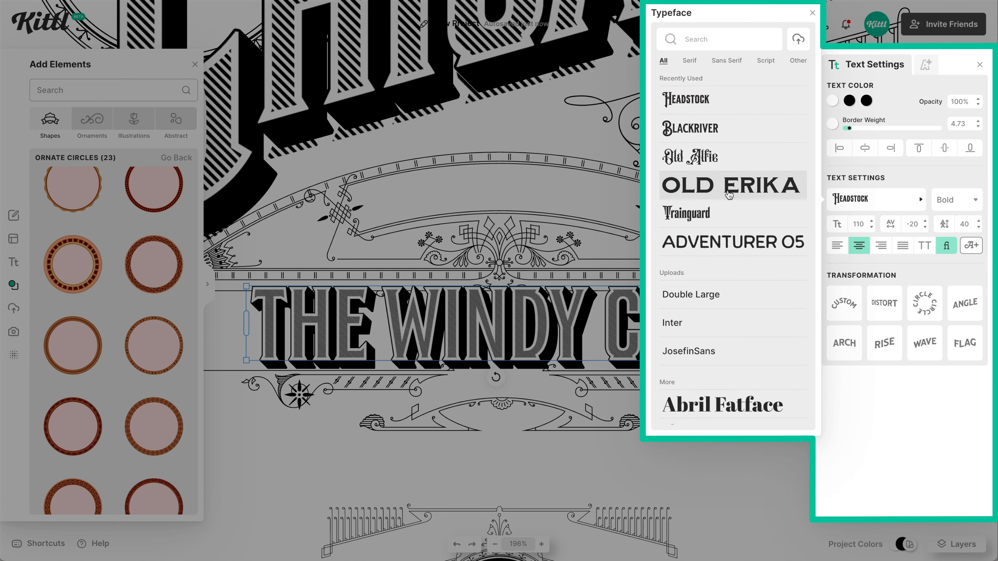
{"action": "left_click", "coordinate": [729, 195]}
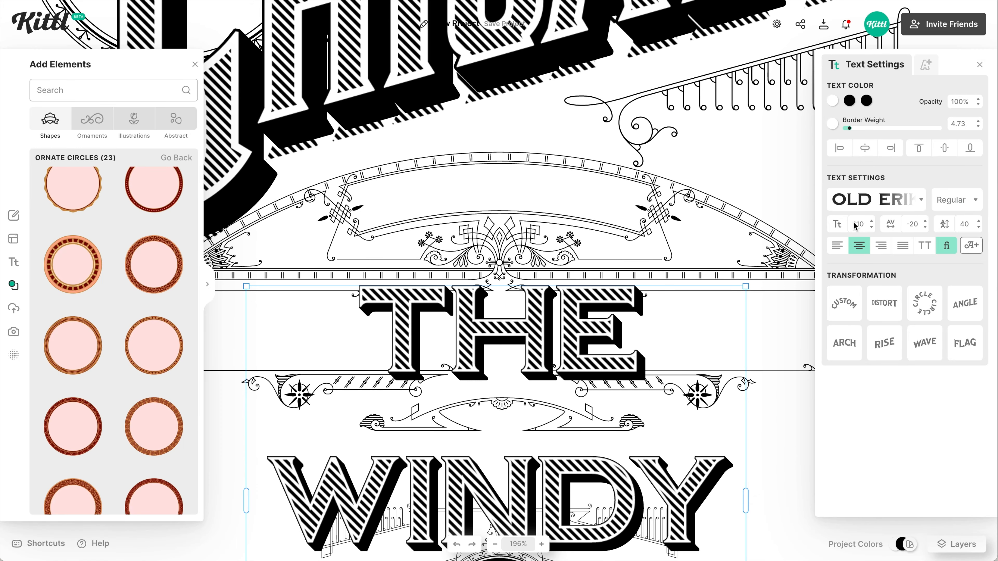
{"action": "type", "text": "40"}
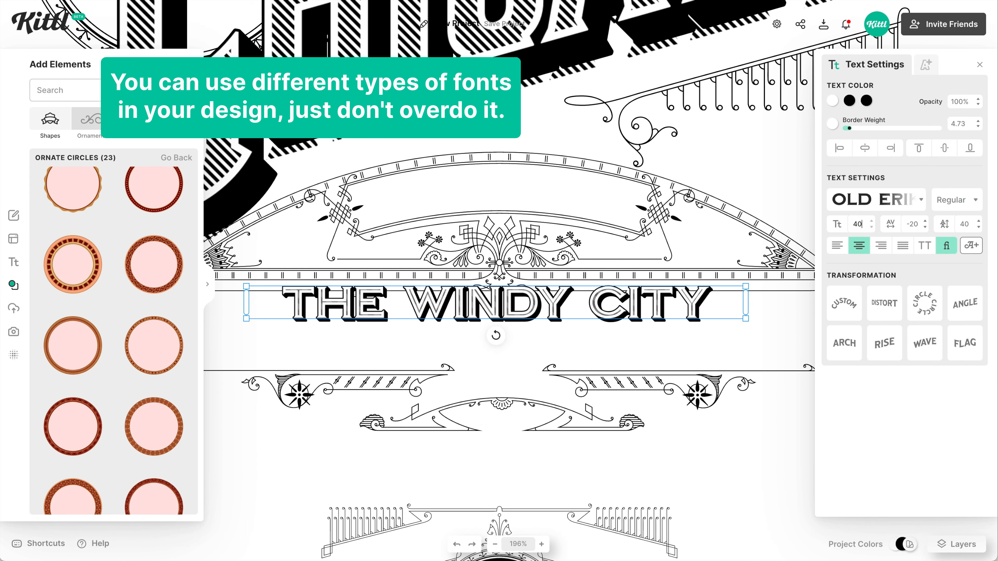
{"action": "key", "text": "shift+Up"}
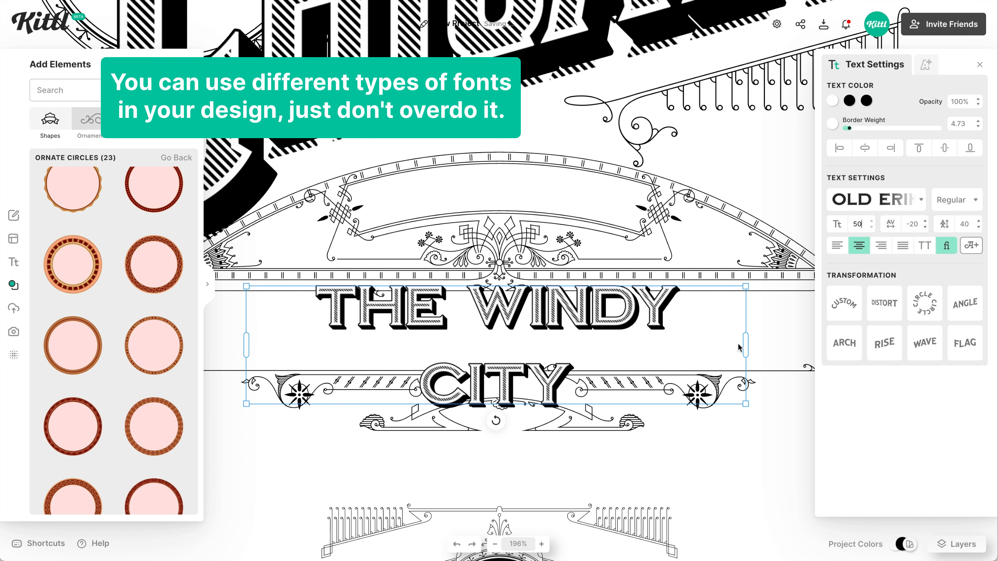
{"action": "left_click_drag", "start_coordinate": [745, 346], "coordinate": [791, 345]}
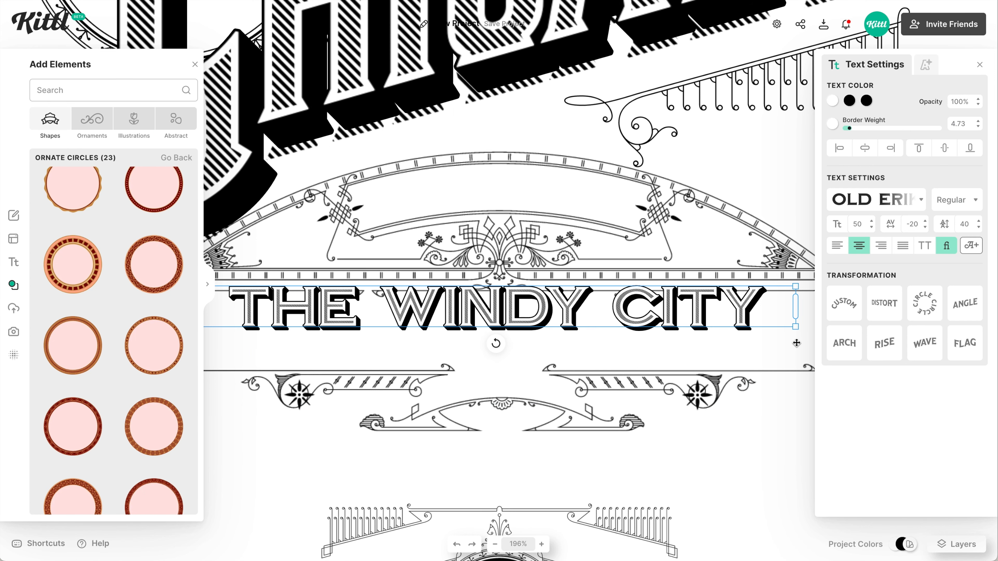
Set THE WINDY CITY's letter spacing to 30 and place it midway between the ornaments above and below
{"action": "left_click", "coordinate": [195, 64]}
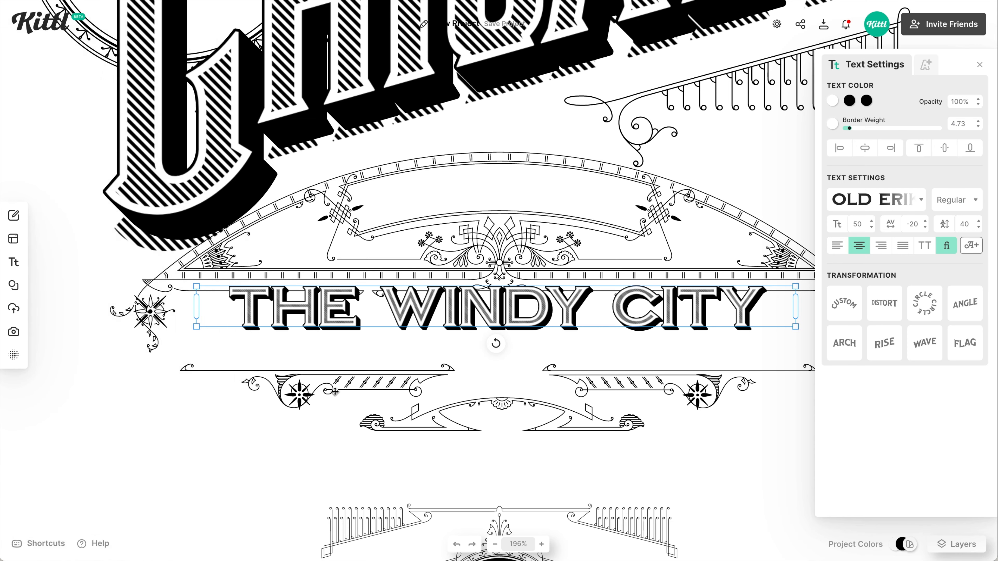
{"action": "scroll", "coordinate": [334, 389], "scroll_direction": "down", "scroll_amount": 3}
{"action": "left_click_drag", "start_coordinate": [484, 266], "coordinate": [484, 287]}
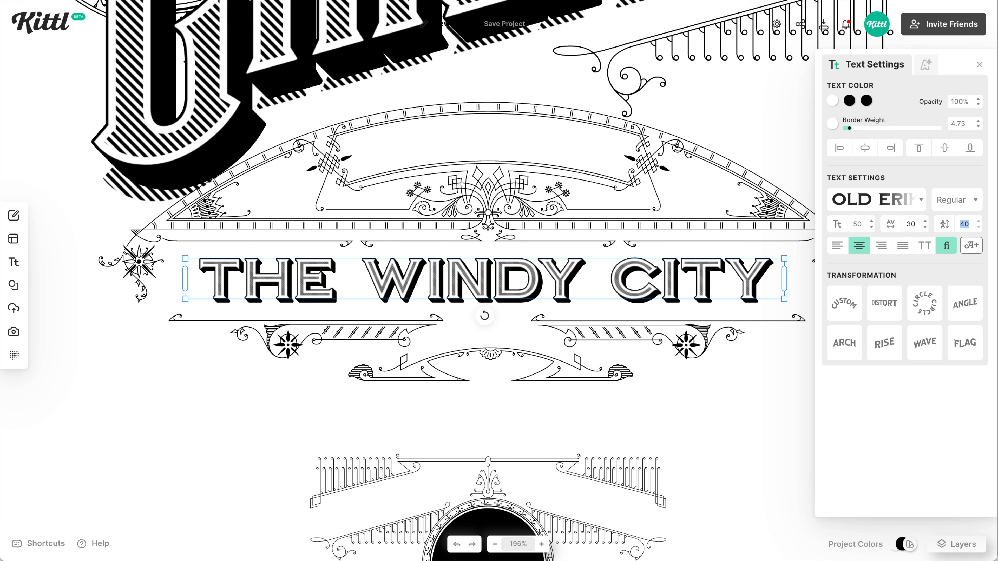
Reduce THE WINDY CITY's border weight to 2.20 and set its oblique lines' distance to 3%
{"action": "left_click_drag", "start_coordinate": [854, 131], "coordinate": [846, 129]}
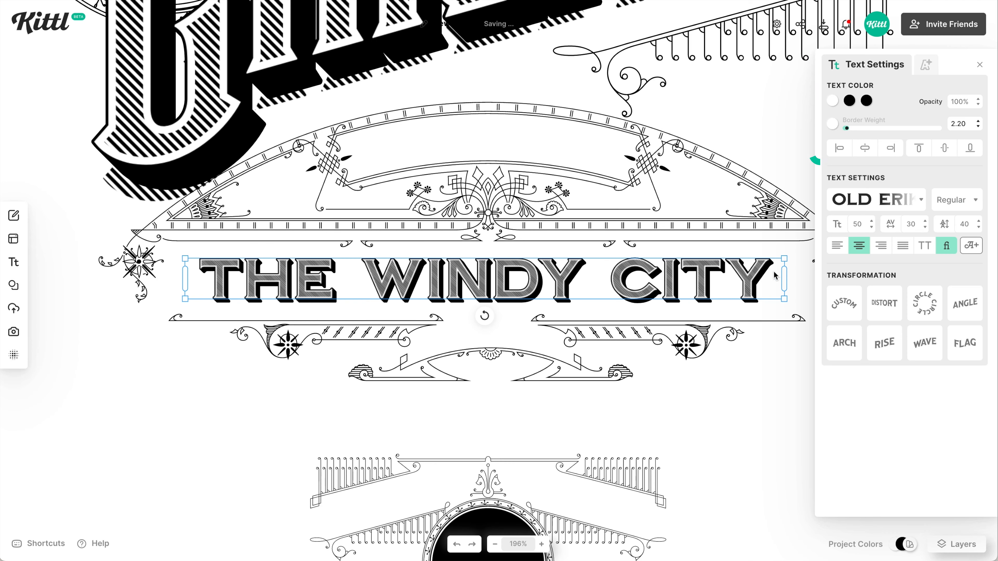
{"action": "left_click", "coordinate": [925, 66]}
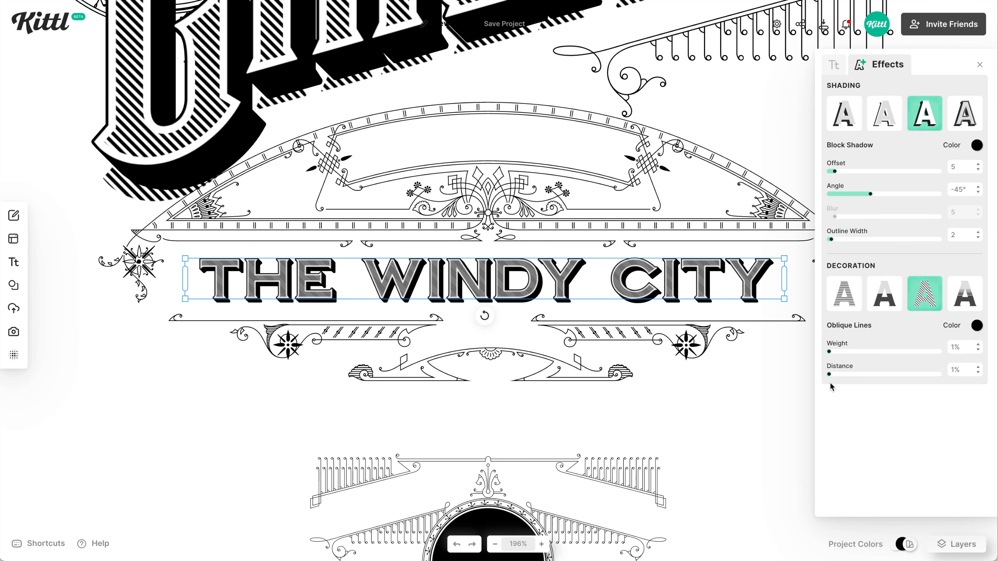
{"action": "mouse_move", "coordinate": [831, 377]}
{"action": "left_mouse_down"}
{"action": "mouse_move", "coordinate": [866, 378]}
{"action": "mouse_move", "coordinate": [846, 375]}
{"action": "left_mouse_up"}
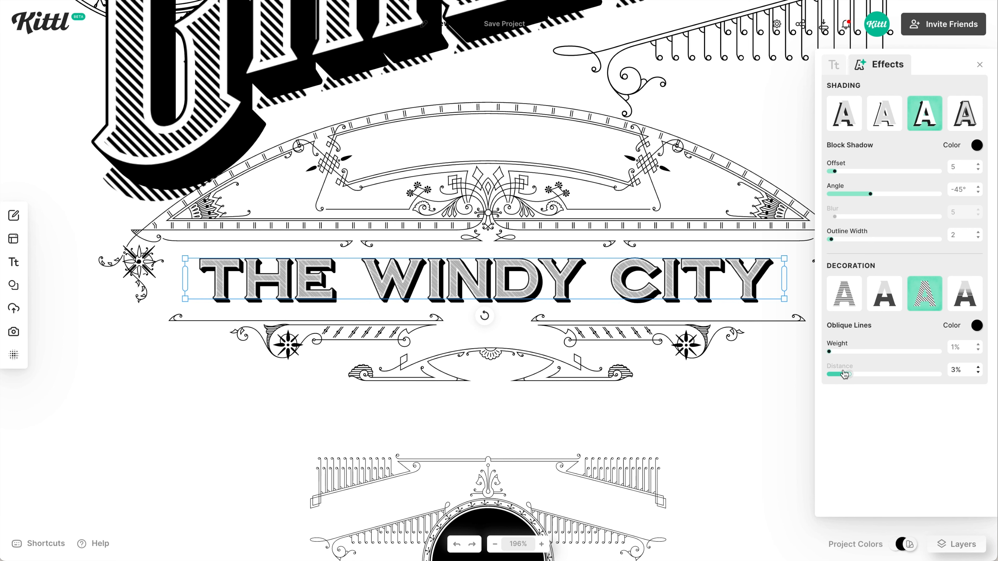
{"action": "left_click", "coordinate": [778, 385]}
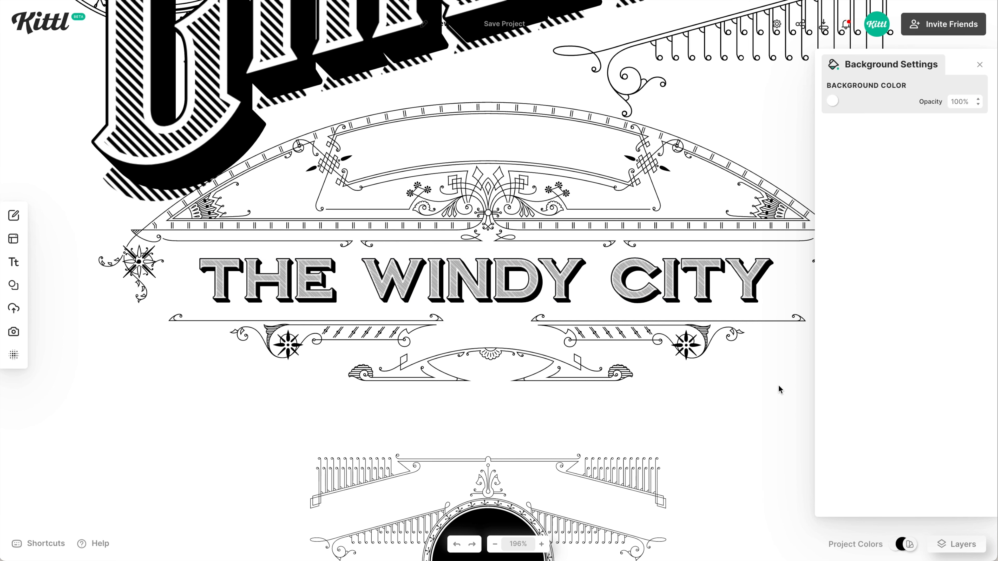
Enlarge THE WINDY CITY to font size 54 and center it horizontally on the artboard
{"action": "scroll", "coordinate": [778, 385], "scroll_direction": "down", "scroll_amount": 1}
{"action": "left_click", "coordinate": [726, 258]}
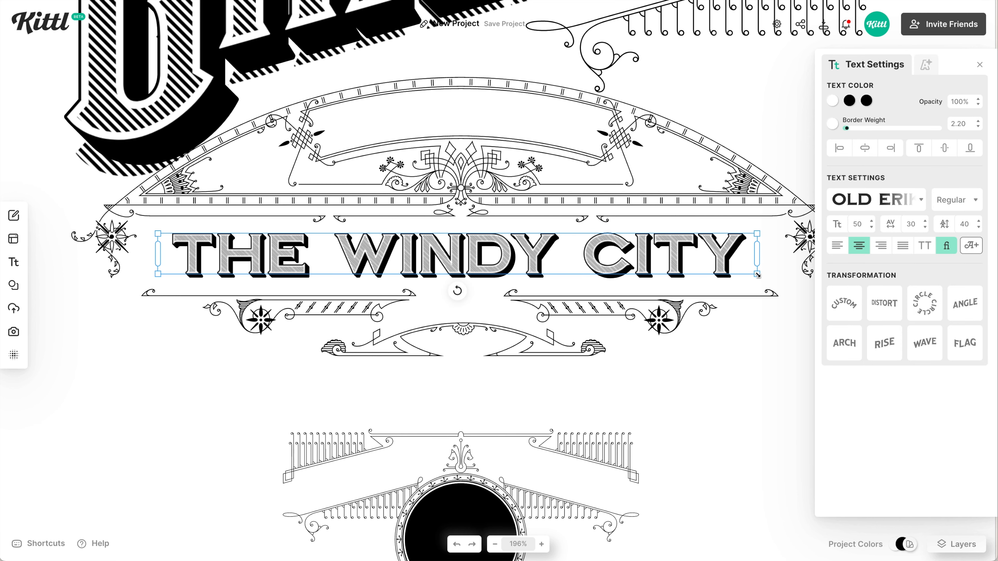
{"action": "left_click_drag", "start_coordinate": [757, 274], "coordinate": [782, 276]}
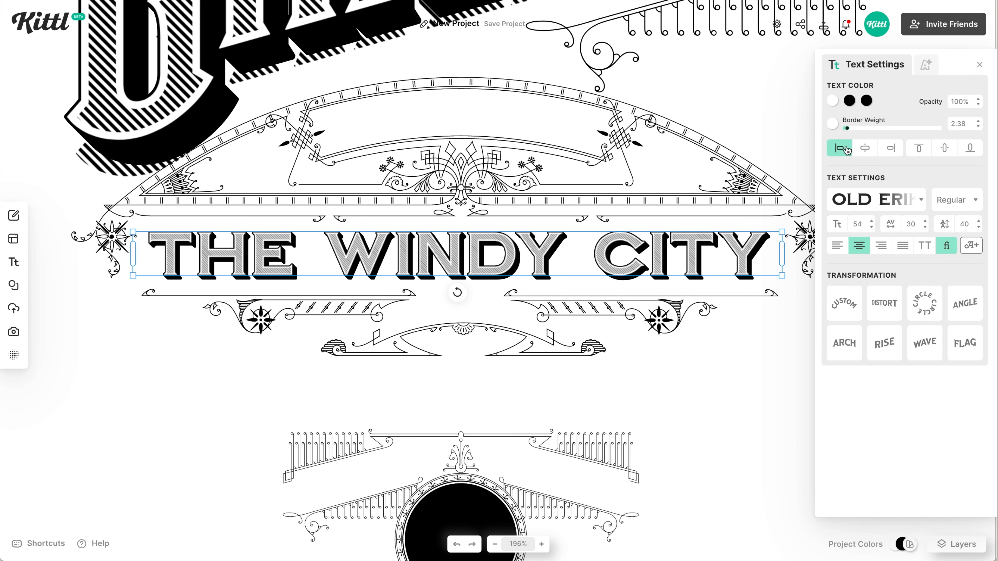
{"action": "left_click", "coordinate": [864, 148]}
{"action": "left_click", "coordinate": [716, 442]}
{"action": "key", "text": "shift+1"}
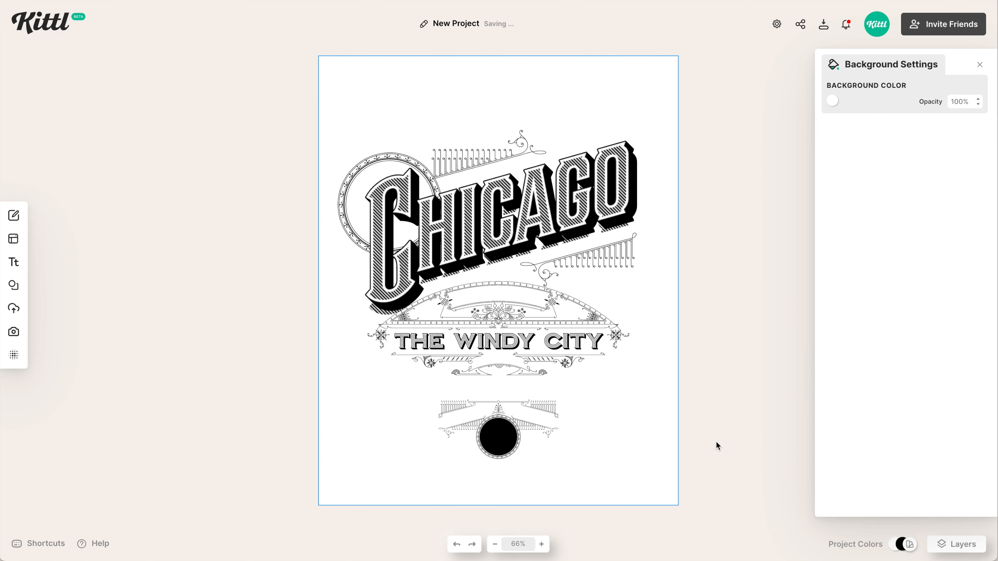
Duplicate THE WINDY CITY below the original, reword the copy as State of Illinois and set it in Old Alfie
{"action": "left_click", "coordinate": [566, 340]}
{"action": "left_click_drag", "start_coordinate": [566, 340], "coordinate": [566, 393]}
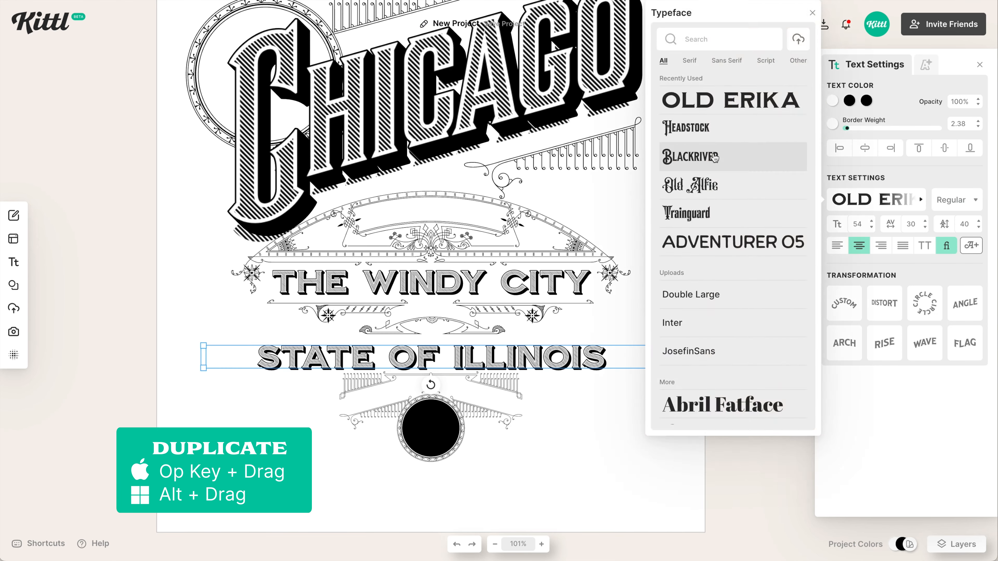
{"action": "left_click", "coordinate": [688, 185]}
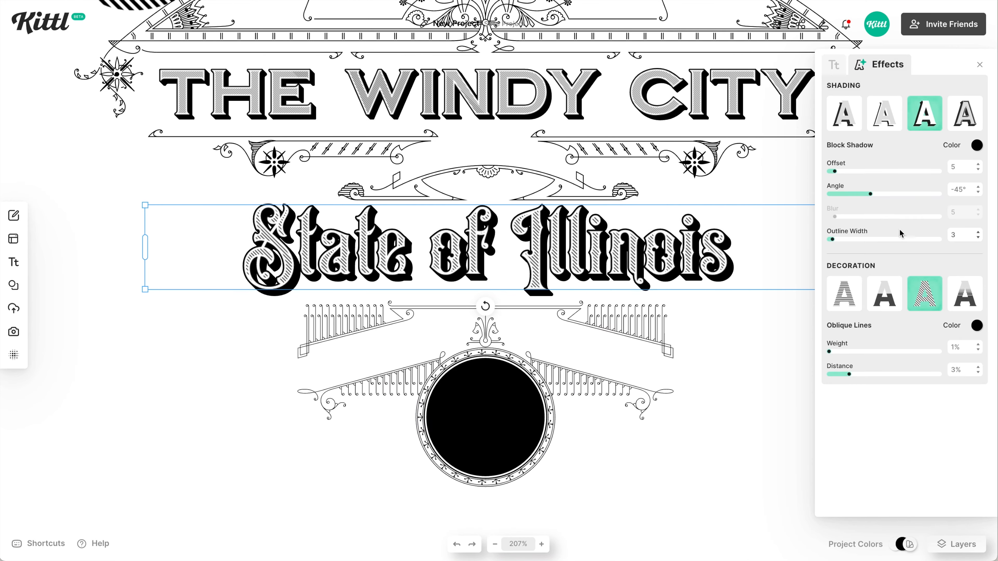
Give State of Illinois a line shadow and a black 1.50 border, and nudge the text slightly down
{"action": "left_click", "coordinate": [858, 111]}
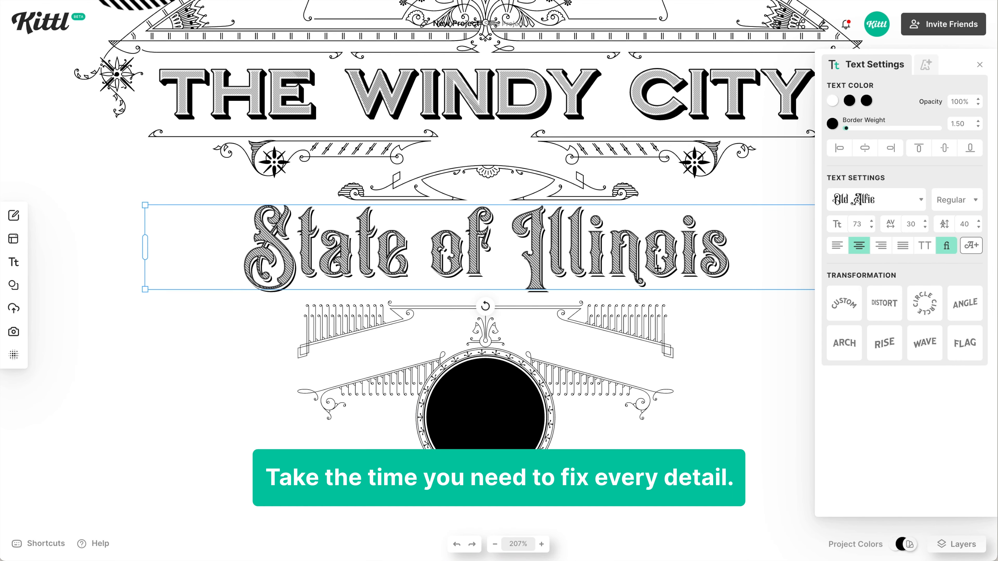
{"action": "left_click_drag", "start_coordinate": [658, 269], "coordinate": [658, 277]}
{"action": "left_click", "coordinate": [94, 279]}
Add the first Sanborn line ornament and fit it around the upper right corner of State of Illinois
{"action": "left_click", "coordinate": [13, 284]}
{"action": "left_click", "coordinate": [94, 125]}
{"action": "scroll", "coordinate": [156, 421], "scroll_direction": "down", "scroll_amount": 8}
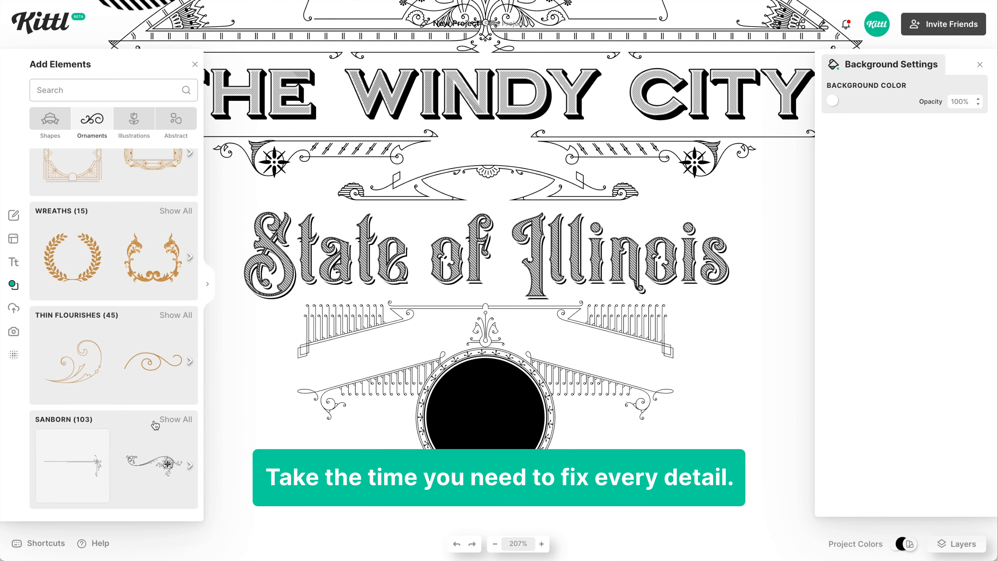
{"action": "left_click", "coordinate": [75, 466]}
{"action": "left_click_drag", "start_coordinate": [642, 320], "coordinate": [783, 270]}
{"action": "scroll", "coordinate": [783, 270], "scroll_direction": "right", "scroll_amount": 3}
{"action": "left_click_drag", "start_coordinate": [727, 322], "coordinate": [627, 284]}
{"action": "left_click_drag", "start_coordinate": [601, 228], "coordinate": [660, 236]}
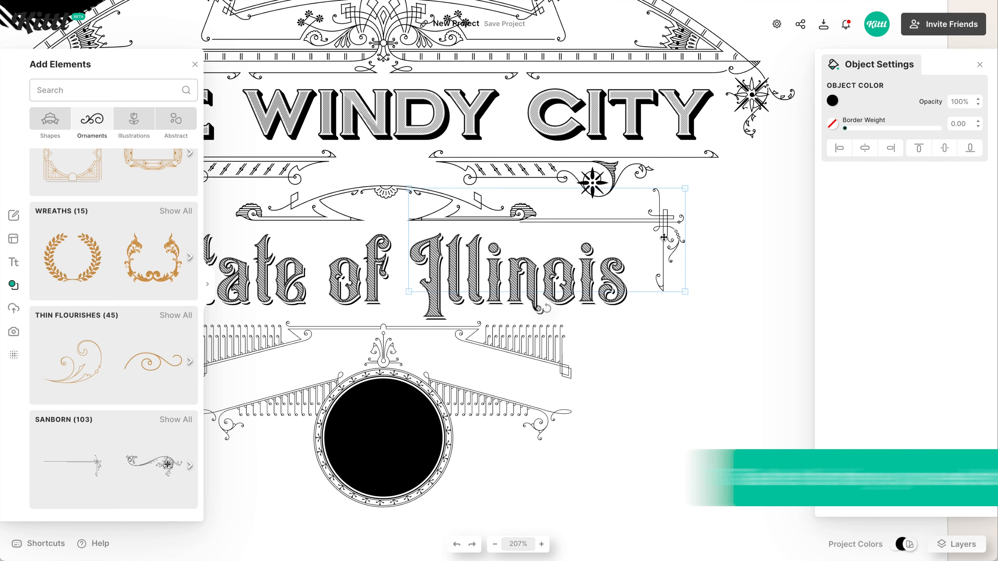
Place a mirrored copy of the corner ornament on the left side of State of Illinois
{"action": "scroll", "coordinate": [661, 236], "scroll_direction": "up", "scroll_amount": 5}
{"action": "left_click", "coordinate": [742, 412]}
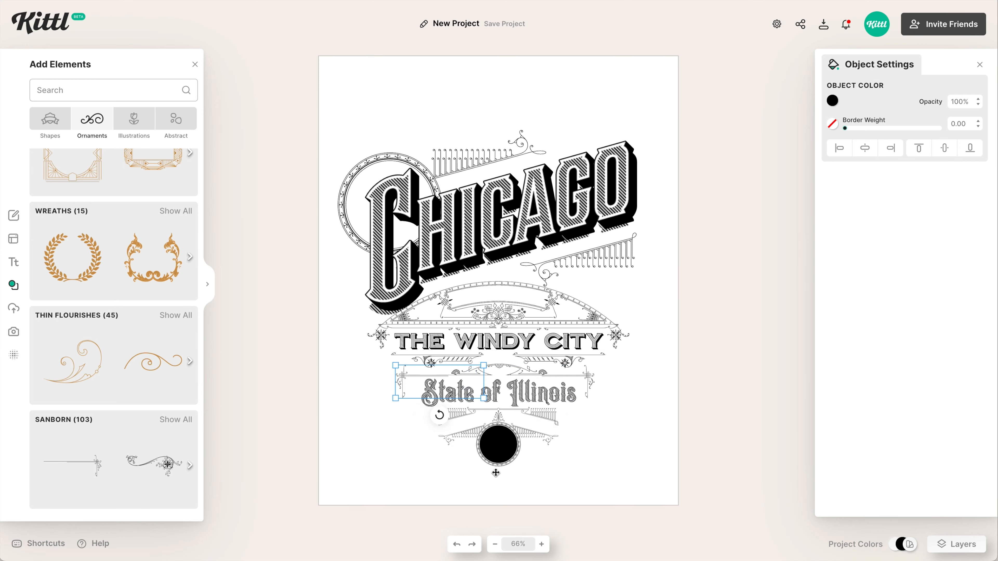
{"action": "scroll", "coordinate": [474, 432], "scroll_direction": "up", "scroll_amount": 5}
{"action": "scroll", "coordinate": [474, 432], "scroll_direction": "down", "scroll_amount": 3}
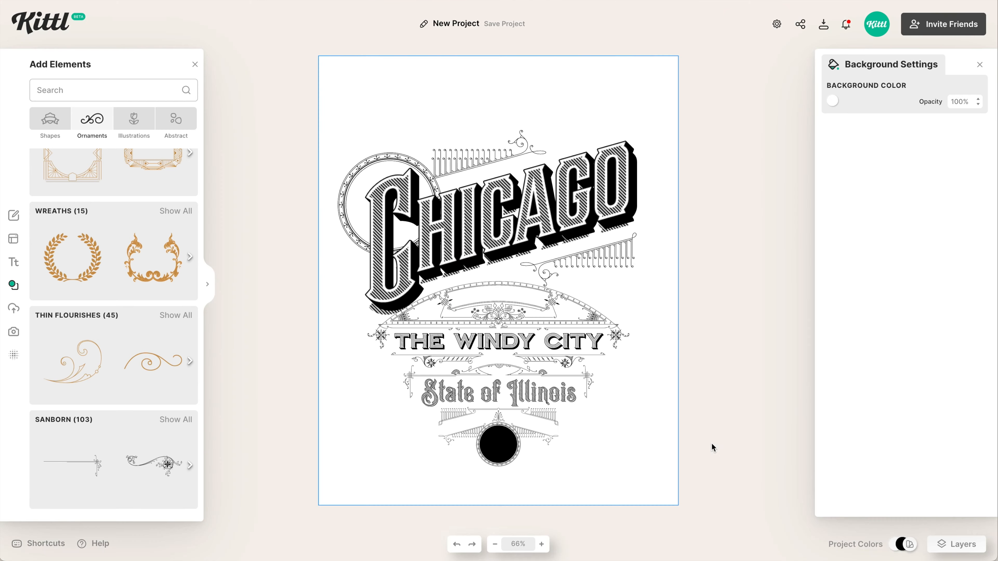
Duplicate State of Illinois down onto the black circle and replace the copy's wording with 2022
{"action": "left_click", "coordinate": [557, 396]}
{"action": "left_click_drag", "start_coordinate": [557, 396], "coordinate": [560, 461]}
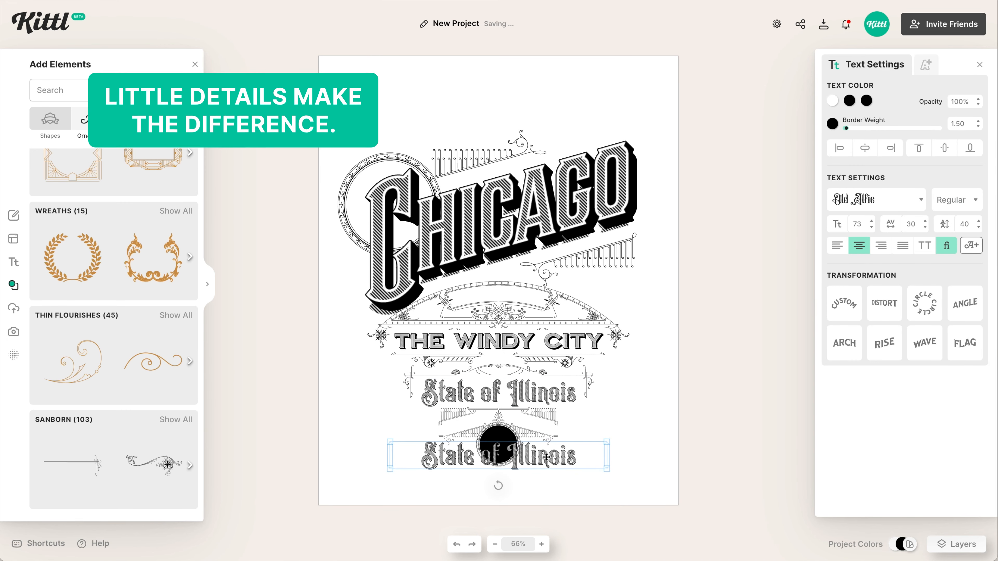
{"action": "double_click", "coordinate": [560, 461]}
{"action": "type", "text": "A"}
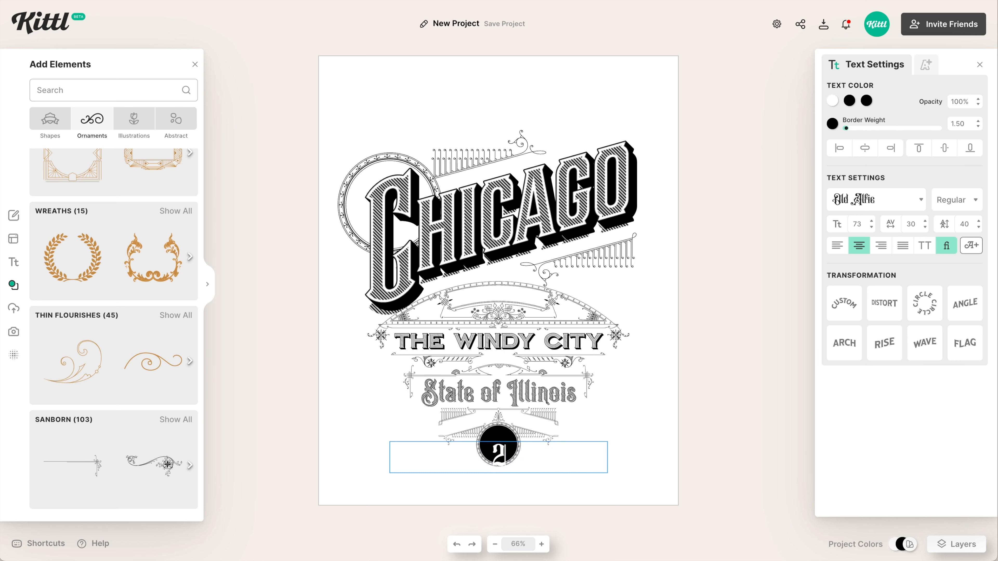
{"action": "key", "text": "Escape"}
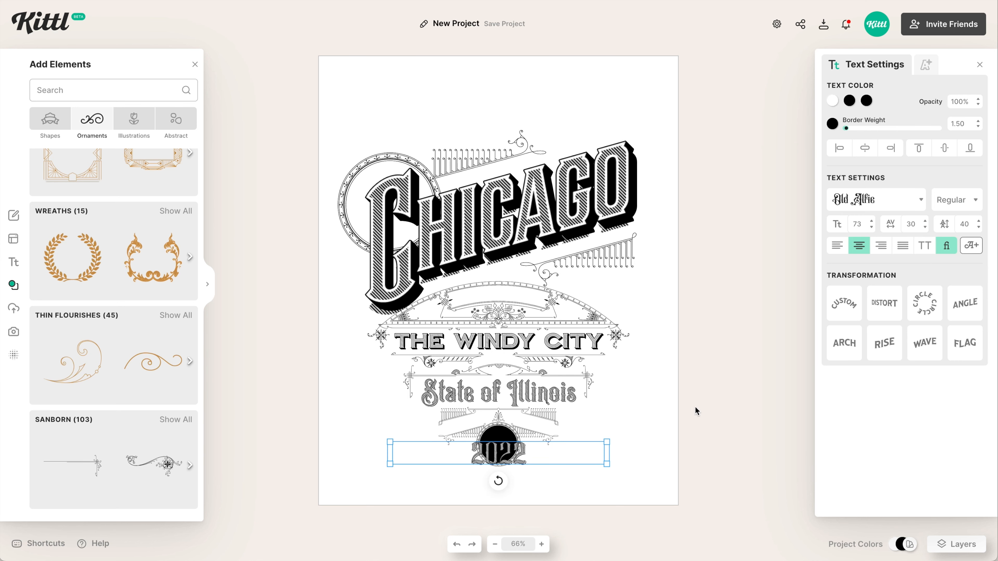
Set 2022 in Headstock, center it inside the black circle and narrow its text box
{"action": "left_click", "coordinate": [858, 203]}
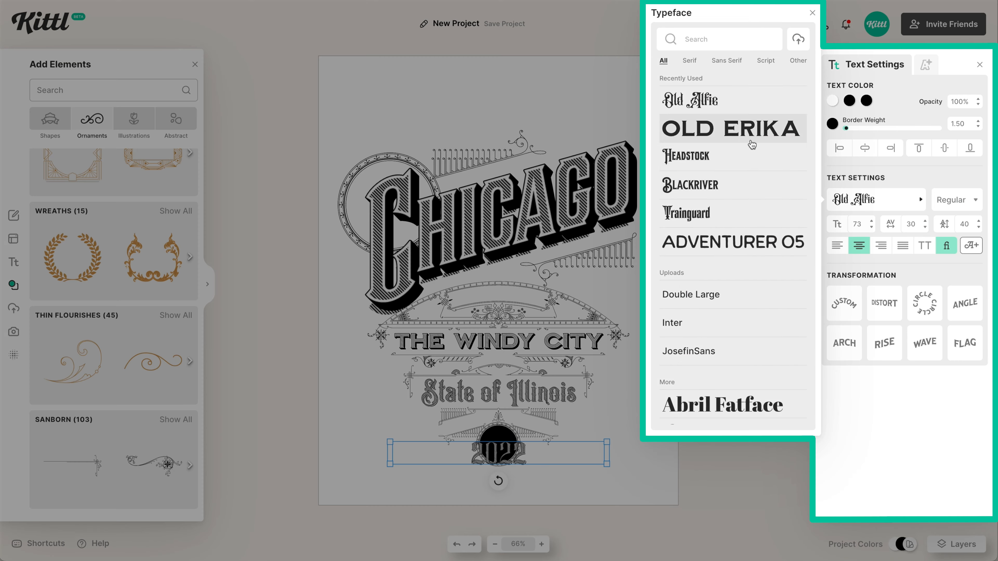
{"action": "left_click", "coordinate": [751, 166]}
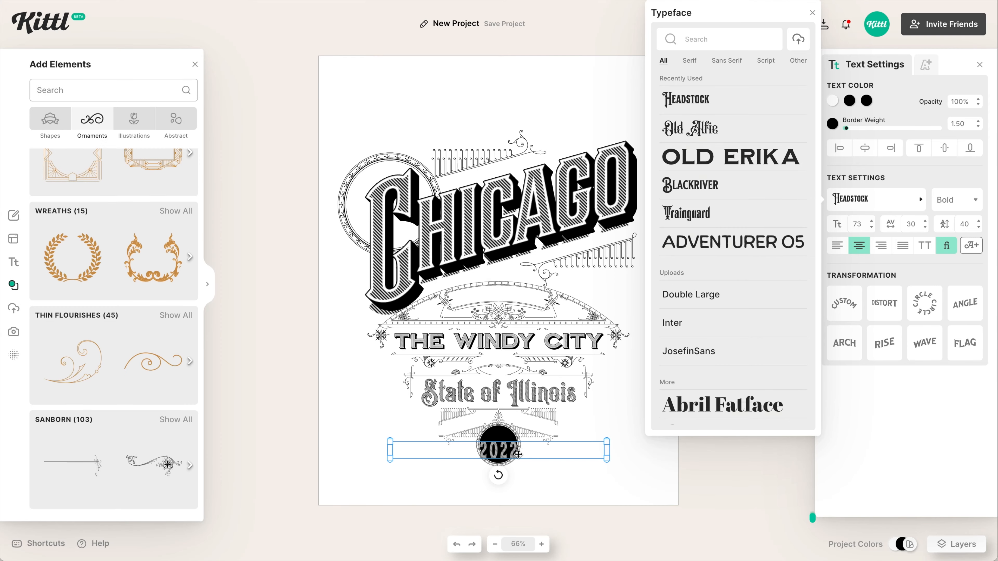
{"action": "left_click", "coordinate": [512, 450]}
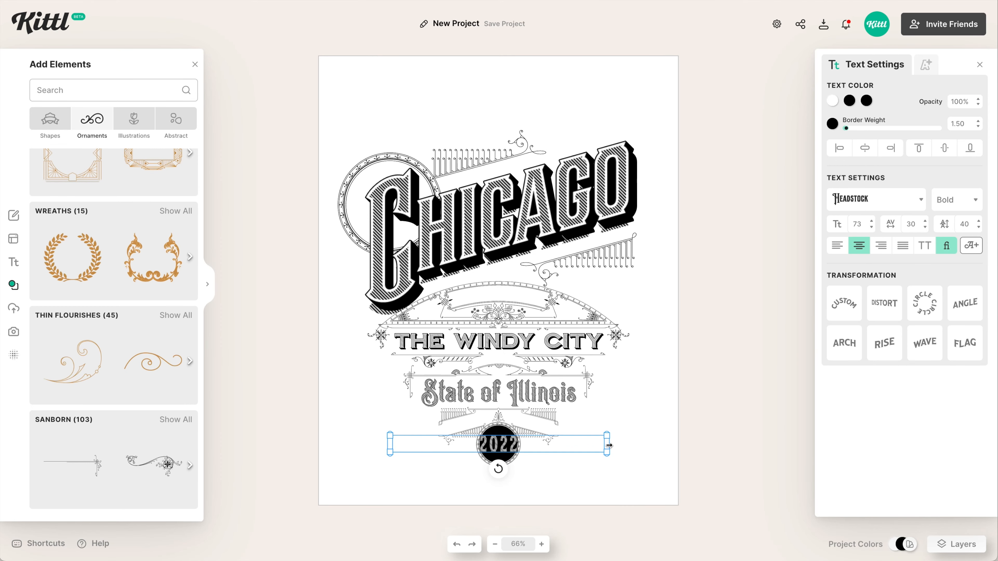
{"action": "left_click_drag", "start_coordinate": [609, 446], "coordinate": [542, 445]}
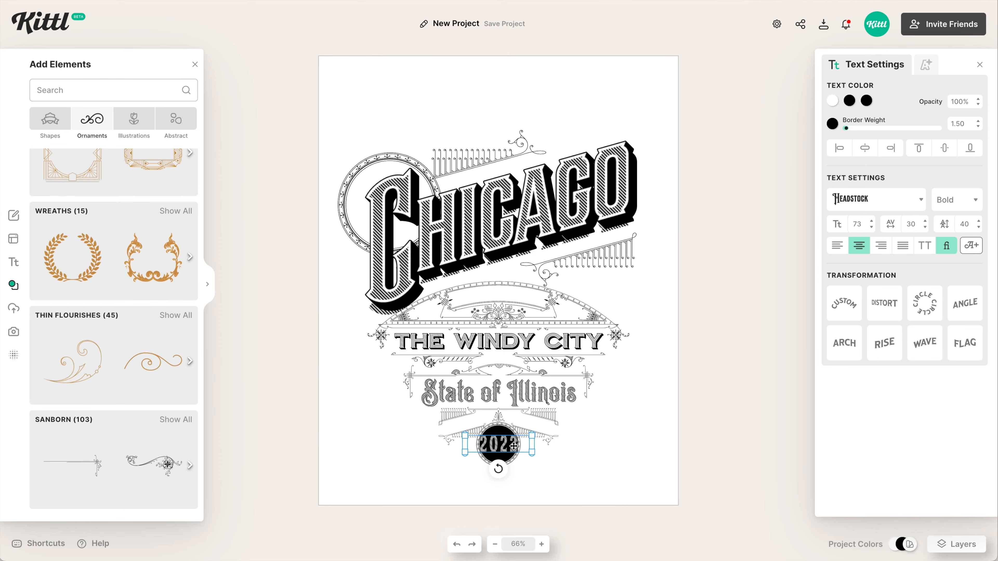
Change the 2022 text's line shadow color to white
{"action": "scroll", "coordinate": [514, 448], "scroll_direction": "up", "scroll_amount": 5}
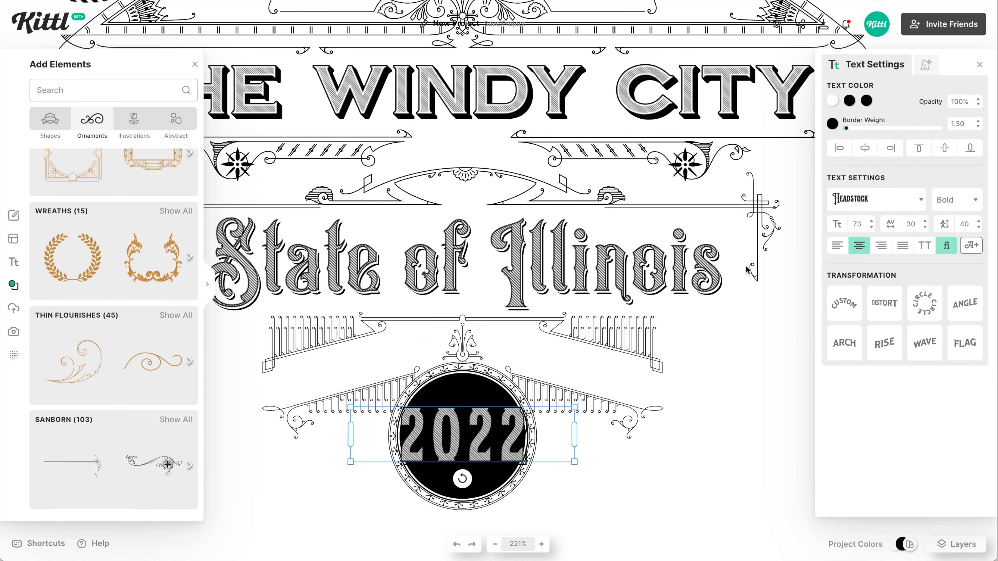
{"action": "left_click", "coordinate": [928, 65]}
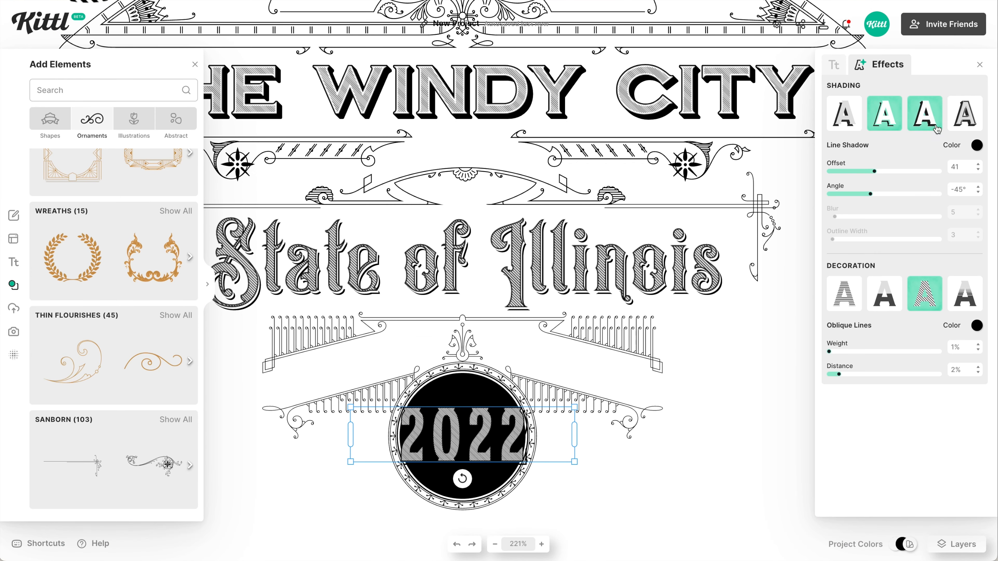
{"action": "left_click", "coordinate": [976, 145]}
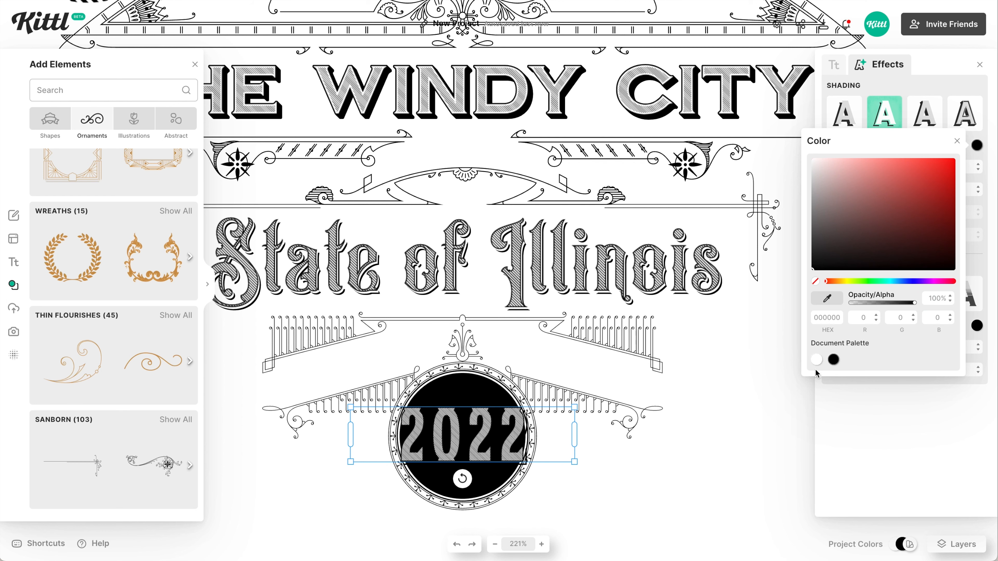
{"action": "left_click", "coordinate": [506, 438]}
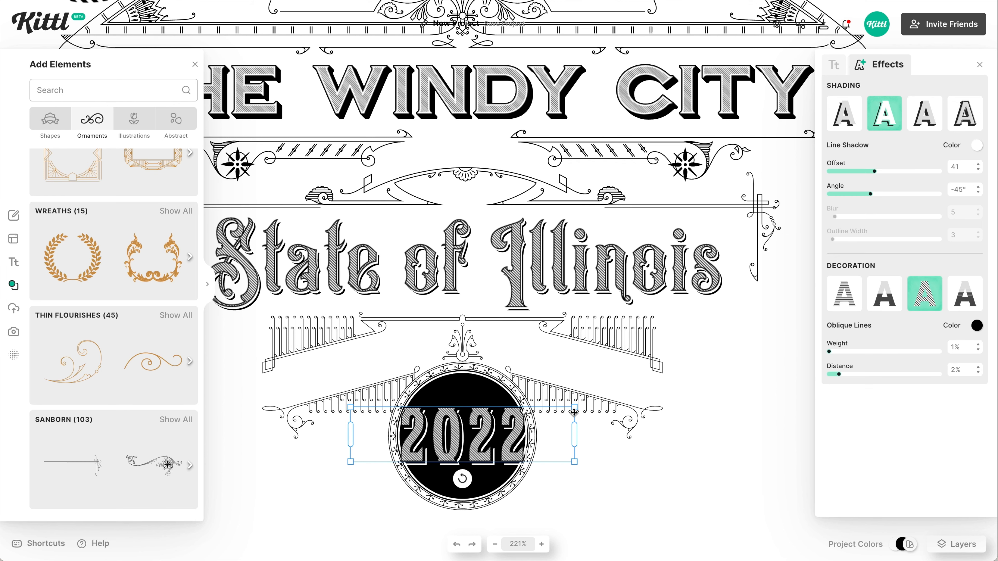
Scale the 2022 text down inside the black circle and set its border color to white
{"action": "left_click_drag", "start_coordinate": [576, 408], "coordinate": [546, 414]}
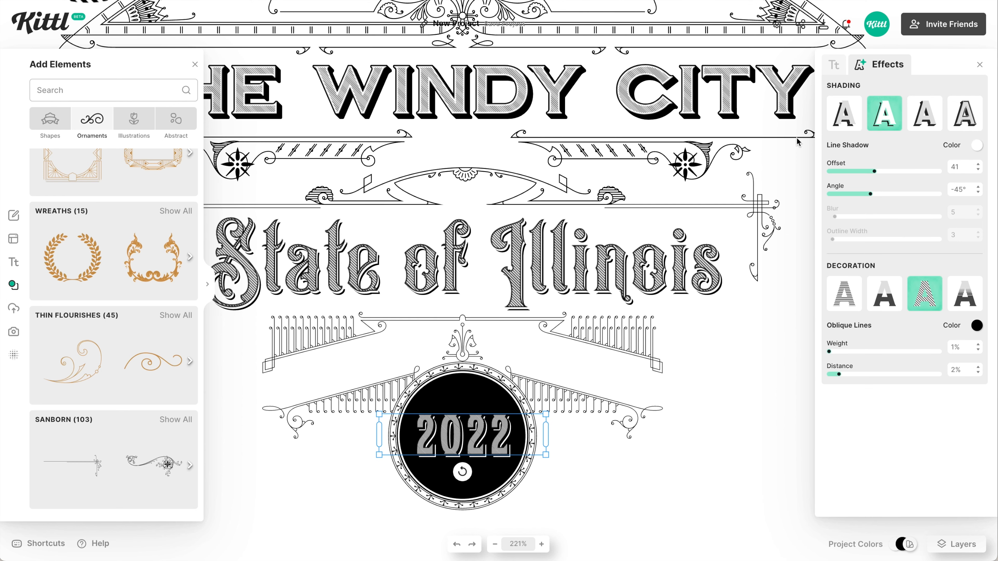
{"action": "left_click", "coordinate": [835, 65]}
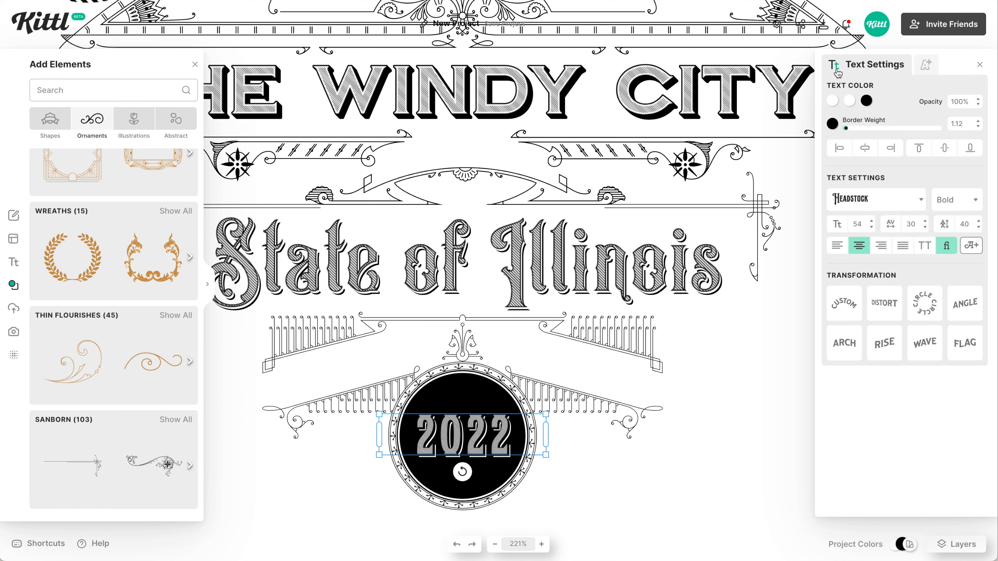
{"action": "left_click", "coordinate": [833, 125]}
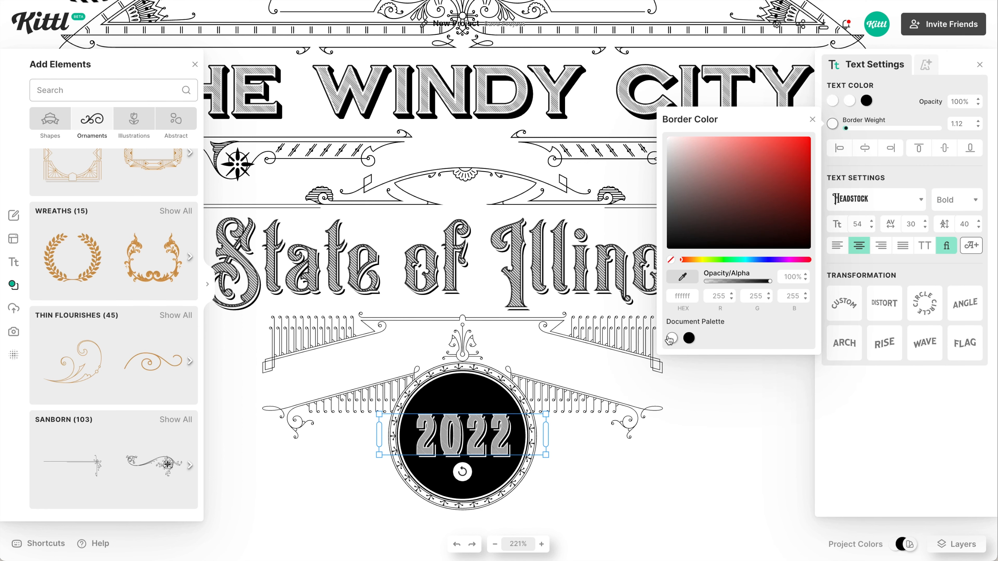
{"action": "scroll", "coordinate": [677, 409], "scroll_direction": "down", "scroll_amount": 2}
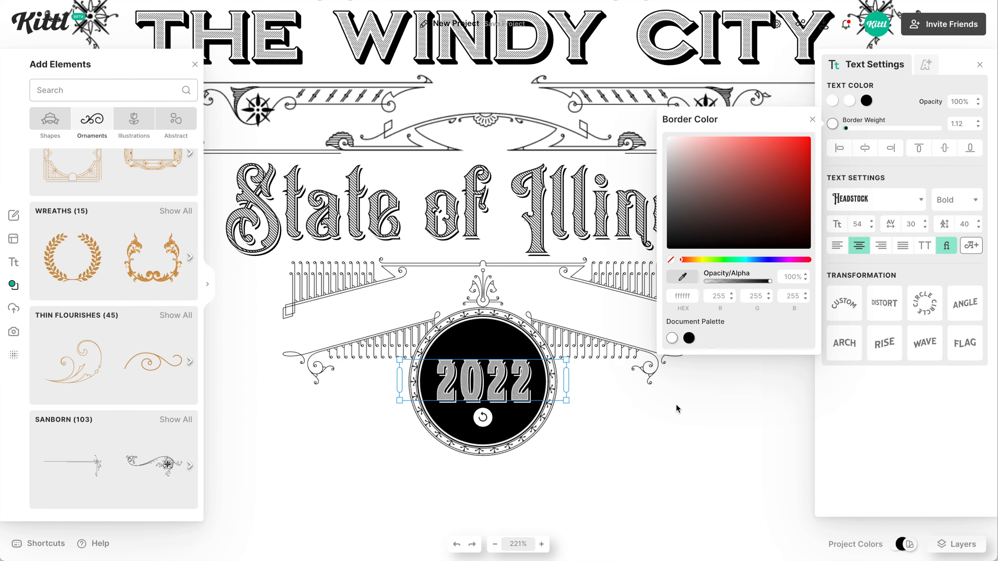
Set the distance of the 2022 text's oblique lines to 3%
{"action": "left_click", "coordinate": [925, 66]}
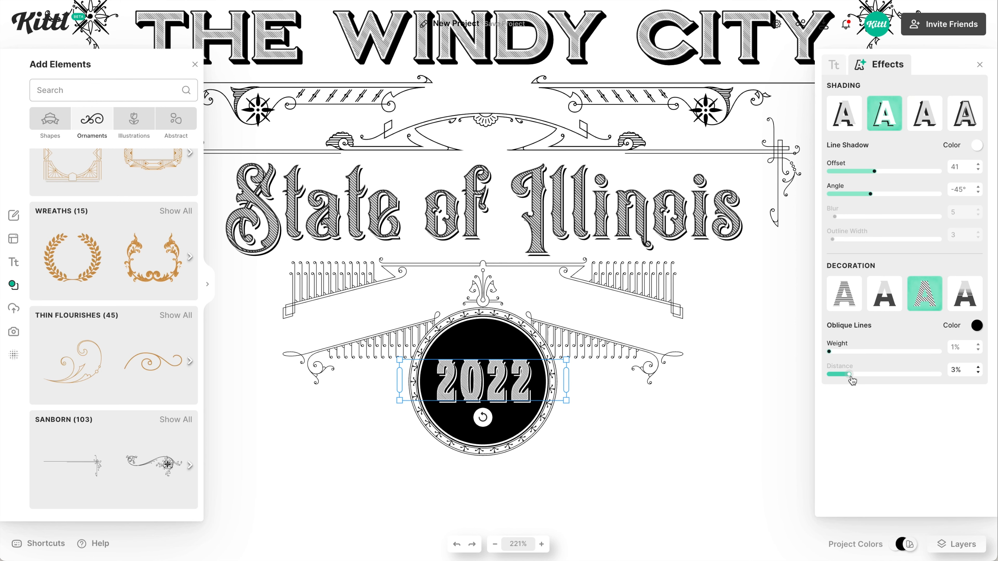
{"action": "left_click", "coordinate": [718, 446]}
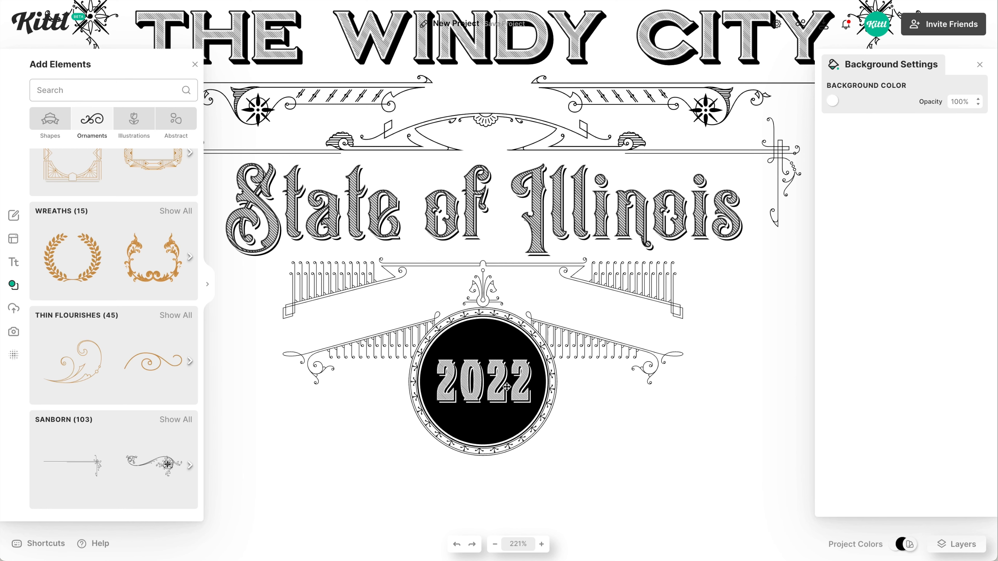
Place a copy of 2022 over the slanted ornament left of the circle and fill it with black
{"action": "left_click_drag", "start_coordinate": [507, 387], "coordinate": [368, 309]}
{"action": "left_click", "coordinate": [833, 100]}
{"action": "left_click", "coordinate": [689, 314]}
Give the copied text a black block shadow with offset 2 and outline width 2, and make its oblique lines white
{"action": "left_click", "coordinate": [927, 66]}
{"action": "left_click", "coordinate": [977, 145]}
{"action": "left_click", "coordinate": [836, 362]}
{"action": "left_click", "coordinate": [977, 325]}
{"action": "left_click", "coordinate": [816, 539]}
{"action": "left_click", "coordinate": [978, 238]}
{"action": "left_click", "coordinate": [978, 169]}
Replace the copy's wording with THE KITTL and widen its text box to fit on one line
{"action": "double_click", "coordinate": [366, 309]}
{"action": "type", "text": "THE KITTL"}
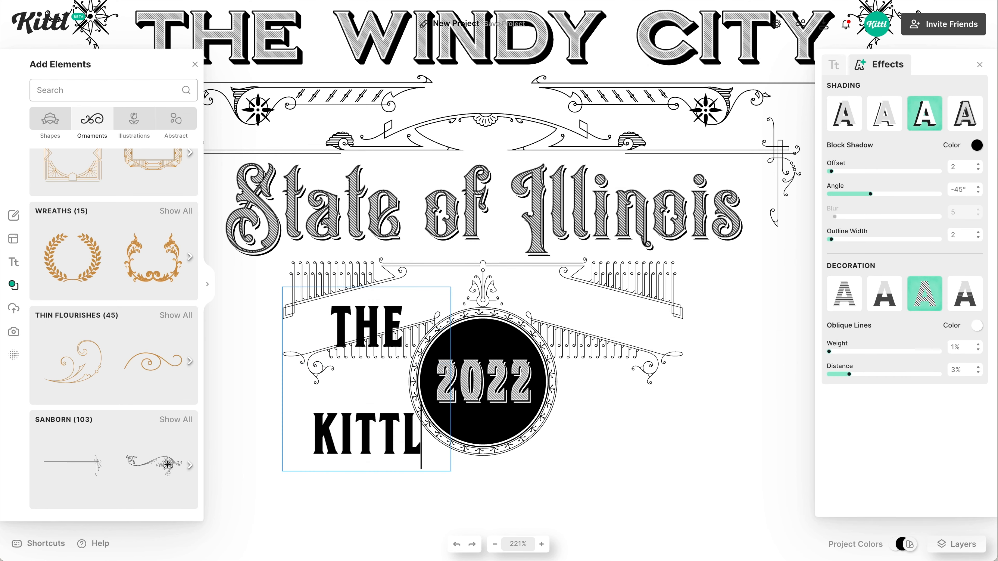
{"action": "left_click", "coordinate": [834, 65]}
{"action": "left_click_drag", "start_coordinate": [450, 344], "coordinate": [505, 344]}
Apply the Angle transformation to THE KITTL with an 85% curve and fit it into the slanted gap left of the badge
{"action": "left_click", "coordinate": [964, 302]}
{"action": "left_click_drag", "start_coordinate": [885, 380], "coordinate": [929, 379]}
{"action": "left_click_drag", "start_coordinate": [365, 311], "coordinate": [350, 306]}
{"action": "left_click", "coordinate": [377, 441]}
{"action": "left_click", "coordinate": [397, 291]}
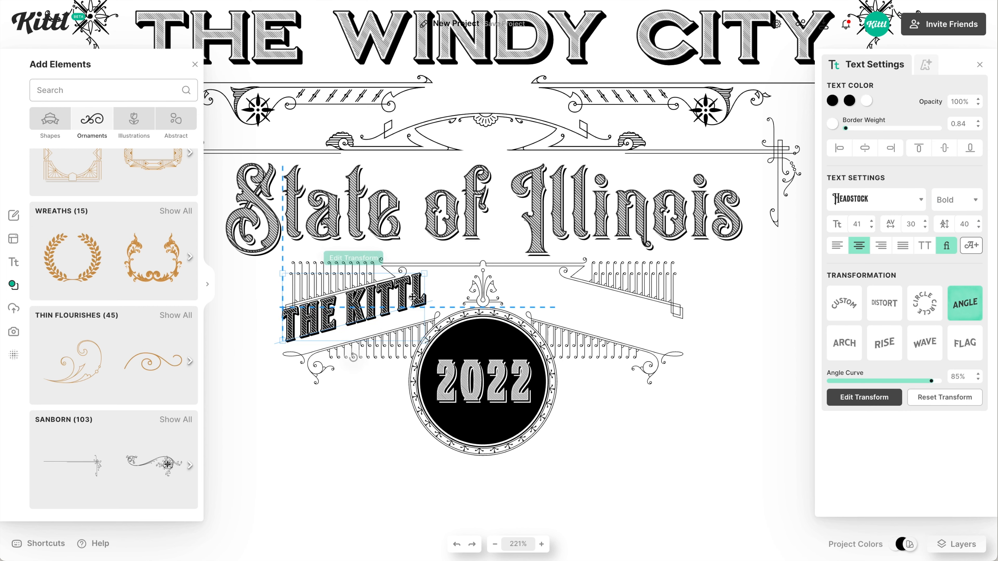
Duplicate THE KITTL into the slanted gap right of the badge and reverse the copy's slope to follow that ornament
{"action": "right_click", "coordinate": [565, 300]}
{"action": "left_click_drag", "start_coordinate": [399, 298], "coordinate": [592, 300]}
{"action": "left_click", "coordinate": [567, 269]}
{"action": "left_click_drag", "start_coordinate": [500, 343], "coordinate": [514, 303]}
{"action": "left_click_drag", "start_coordinate": [634, 307], "coordinate": [665, 344]}
{"action": "left_click", "coordinate": [703, 377]}
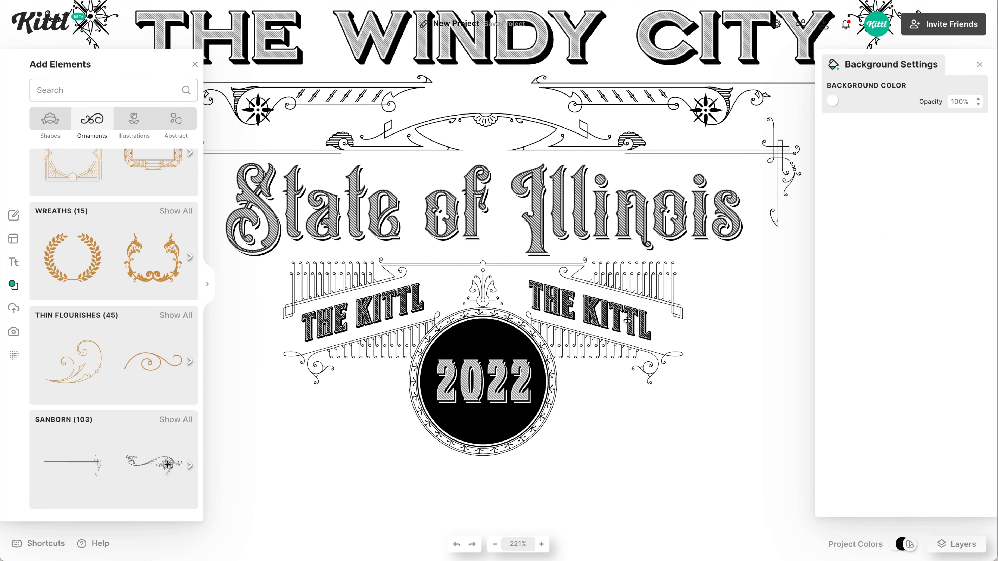
Replace the right-hand copy's wording with MAP CO
{"action": "double_click", "coordinate": [599, 311]}
{"action": "type", "text": "MAP CO."}
{"action": "left_click", "coordinate": [703, 377]}
{"action": "left_click", "coordinate": [631, 323]}
{"action": "scroll", "coordinate": [639, 330], "scroll_direction": "up", "scroll_amount": 1}
{"action": "left_click", "coordinate": [710, 388]}
Duplicate MAP CO. up into the arched frame above THE WINDY CITY and switch the copy's transformation from Angle to Circle
{"action": "scroll", "coordinate": [710, 393], "scroll_direction": "up", "scroll_amount": 3}
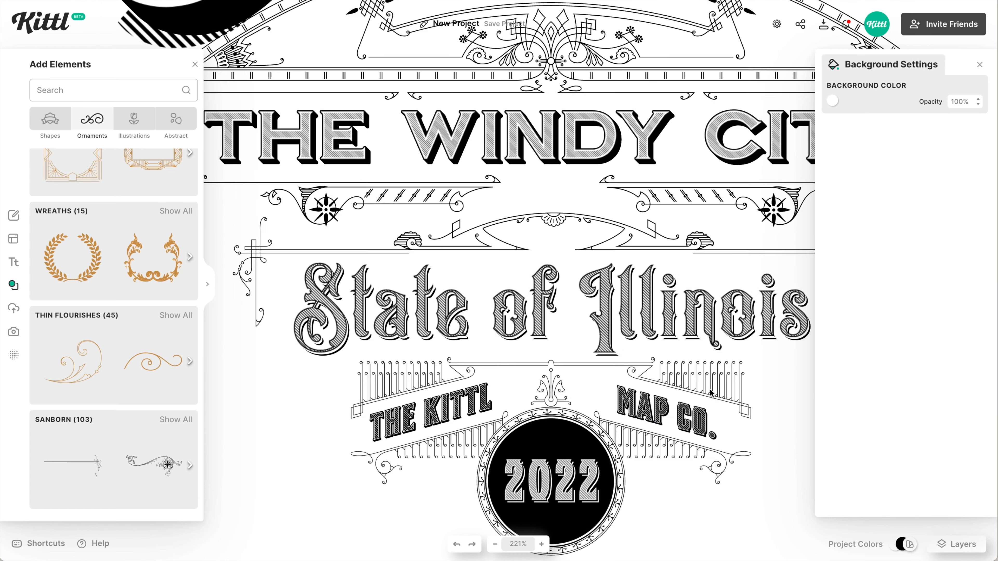
{"action": "scroll", "coordinate": [711, 393], "scroll_direction": "down", "scroll_amount": 4}
{"action": "left_click_drag", "start_coordinate": [601, 456], "coordinate": [530, 161]}
{"action": "left_click", "coordinate": [944, 399]}
{"action": "left_click", "coordinate": [924, 304]}
Enlarge the copy's circle path so the text follows the curve of the arched frame, centered within it
{"action": "left_click", "coordinate": [865, 392]}
{"action": "left_click_drag", "start_coordinate": [525, 225], "coordinate": [525, 560]}
{"action": "left_click", "coordinate": [518, 544]}
{"action": "left_click", "coordinate": [495, 544]}
{"action": "left_click_drag", "start_coordinate": [499, 383], "coordinate": [499, 403]}
{"action": "left_click", "coordinate": [703, 387]}
{"action": "left_click", "coordinate": [518, 545]}
{"action": "scroll", "coordinate": [505, 302], "scroll_direction": "up", "scroll_amount": 5}
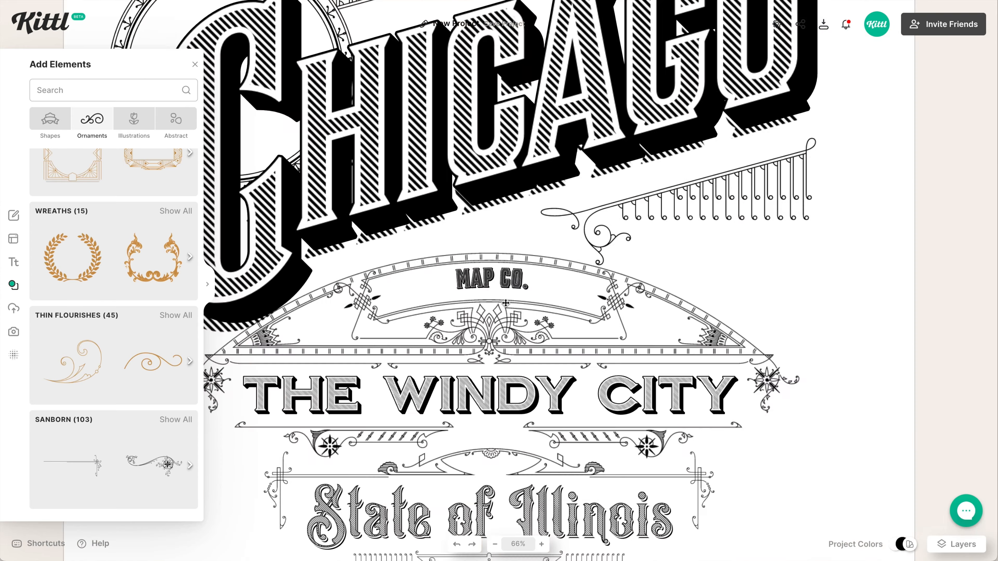
Replace the arched text with WELCOMES YOU and set its font size to 42 and letter spacing to 80
{"action": "left_click", "coordinate": [490, 282]}
{"action": "double_click", "coordinate": [490, 282]}
{"action": "type", "text": "WELCOMES YOU"}
{"action": "key", "text": "Escape"}
{"action": "double_click", "coordinate": [857, 224]}
{"action": "type", "text": "42"}
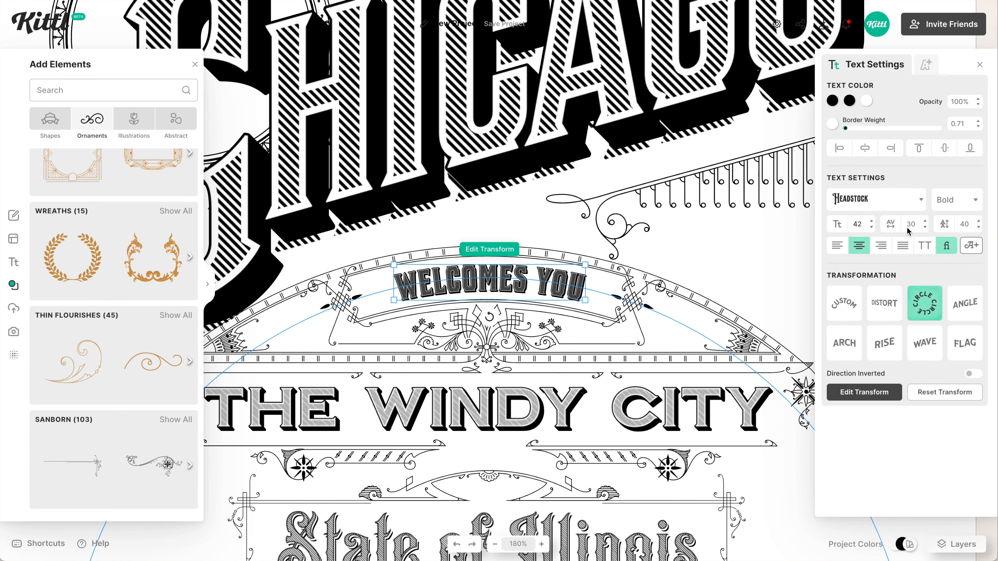
{"action": "double_click", "coordinate": [910, 225]}
{"action": "type", "text": "80"}
Recolor WELCOMES YOU with a white fill, a black border of weight 1.70 and black oblique lines
{"action": "left_click", "coordinate": [832, 124]}
{"action": "left_click", "coordinate": [827, 129]}
{"action": "left_click", "coordinate": [832, 124]}
{"action": "left_click", "coordinate": [832, 101]}
{"action": "left_click", "coordinate": [675, 315]}
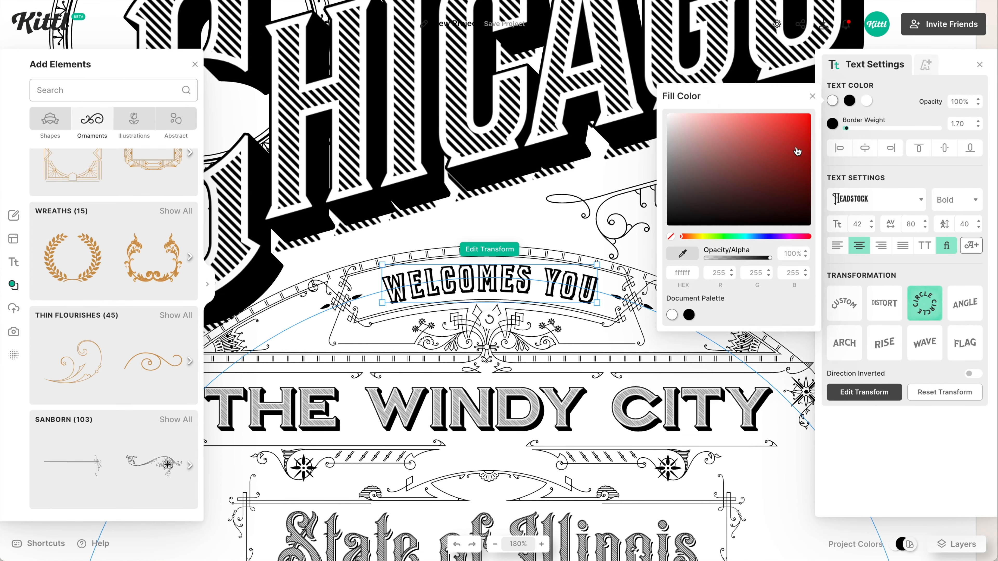
{"action": "left_click", "coordinate": [850, 101]}
{"action": "left_click", "coordinate": [867, 101]}
{"action": "left_click", "coordinate": [721, 315]}
{"action": "left_click", "coordinate": [926, 65]}
{"action": "left_click", "coordinate": [719, 252]}
Add the leafy palmette ornament with a base line from the full Spot Elements collection to the design
{"action": "key", "text": "shift+1"}
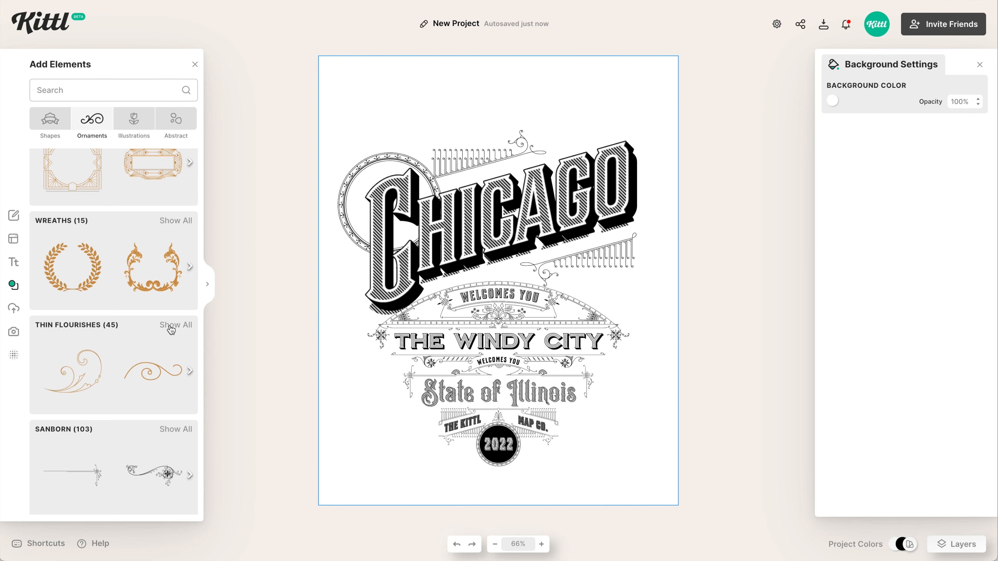
{"action": "scroll", "coordinate": [172, 329], "scroll_direction": "up", "scroll_amount": 6}
{"action": "scroll", "coordinate": [172, 330], "scroll_direction": "up", "scroll_amount": 5}
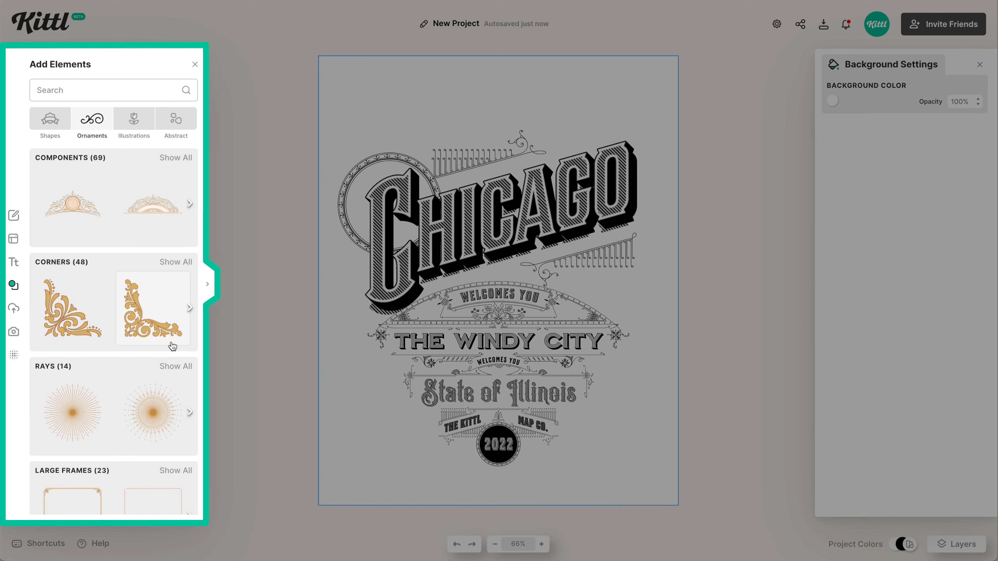
{"action": "scroll", "coordinate": [149, 388], "scroll_direction": "up", "scroll_amount": 10}
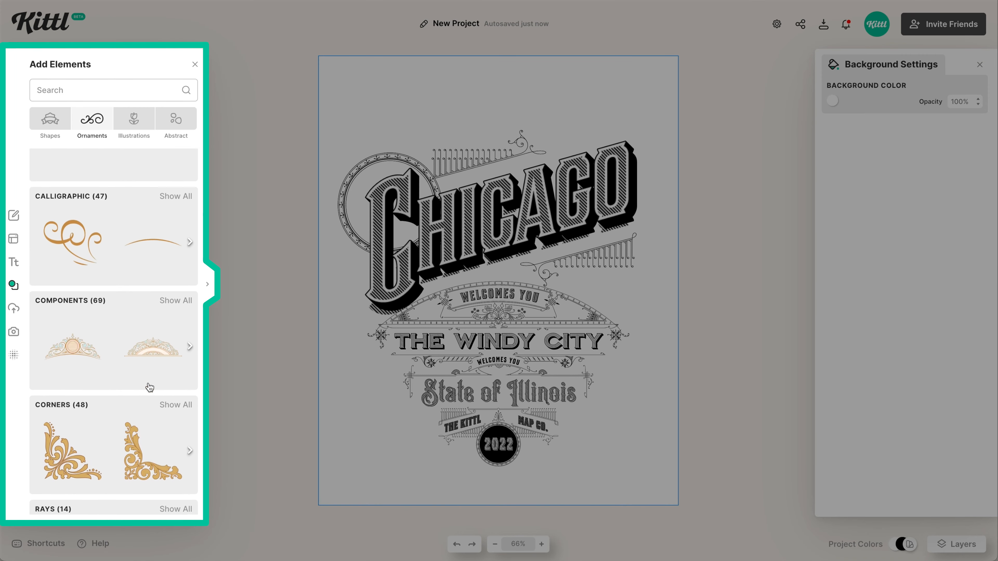
{"action": "left_click", "coordinate": [173, 236]}
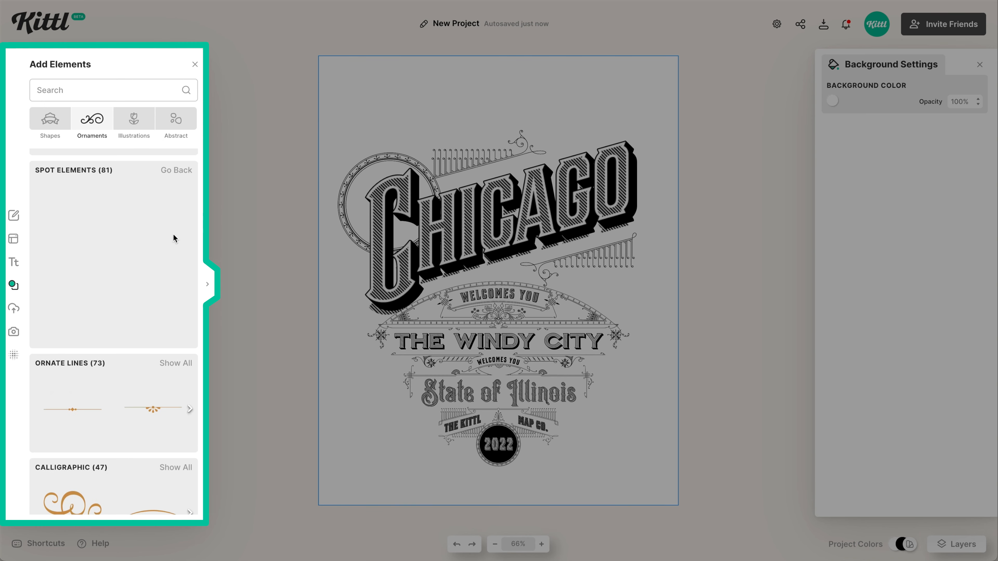
{"action": "scroll", "coordinate": [172, 274], "scroll_direction": "down", "scroll_amount": 1}
{"action": "scroll", "coordinate": [172, 275], "scroll_direction": "down", "scroll_amount": 3}
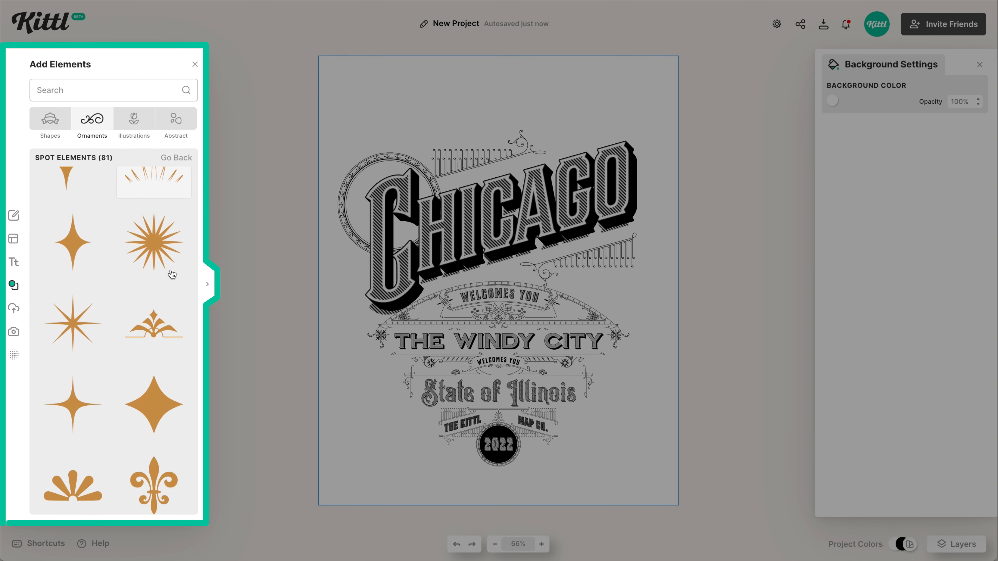
{"action": "left_click", "coordinate": [166, 308]}
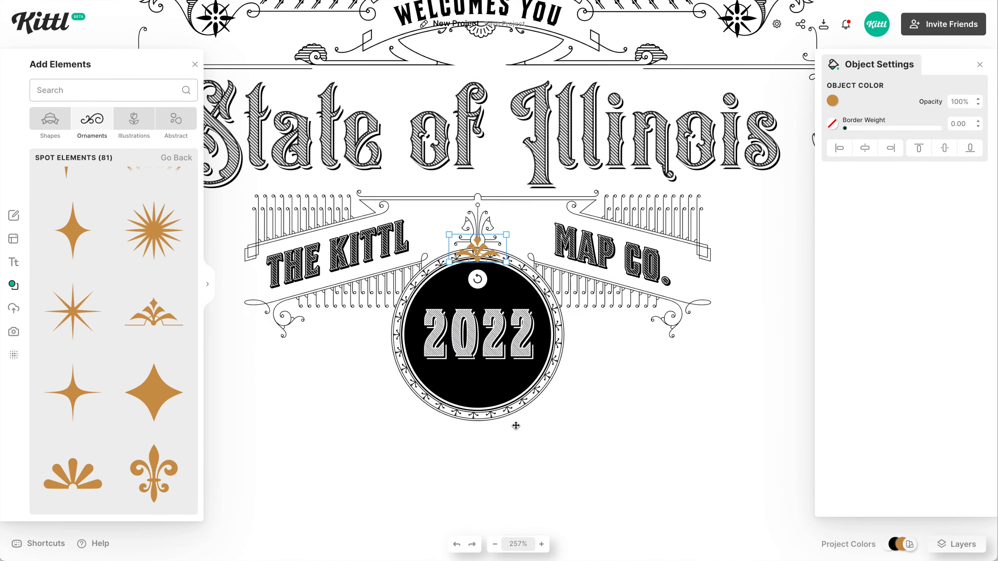
Nudge the lower palmette down, then nudge both palmettes and 2022 up together to balance them inside the black circle
{"action": "scroll", "coordinate": [456, 197], "scroll_direction": "up", "scroll_amount": 5}
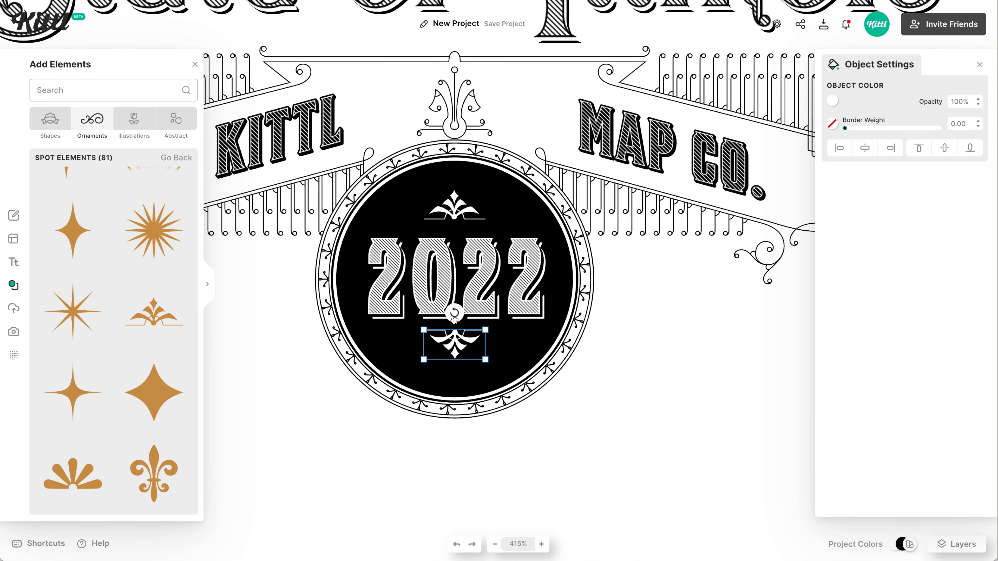
{"action": "key", "text": "Down"}
{"action": "key", "text": "Down"}
{"action": "key", "text": "Down"}
{"action": "left_click", "coordinate": [455, 277], "text": "shift"}
{"action": "left_click", "coordinate": [455, 210], "text": "shift"}
{"action": "key", "text": "Up"}
{"action": "key", "text": "Up"}
{"action": "left_click", "coordinate": [263, 339]}
{"action": "left_click", "coordinate": [260, 299]}
Add the leafy fleur ornament from Spot Elements, turned 180°, and scale it down beneath the badge
{"action": "scroll", "coordinate": [144, 346], "scroll_direction": "down", "scroll_amount": 10}
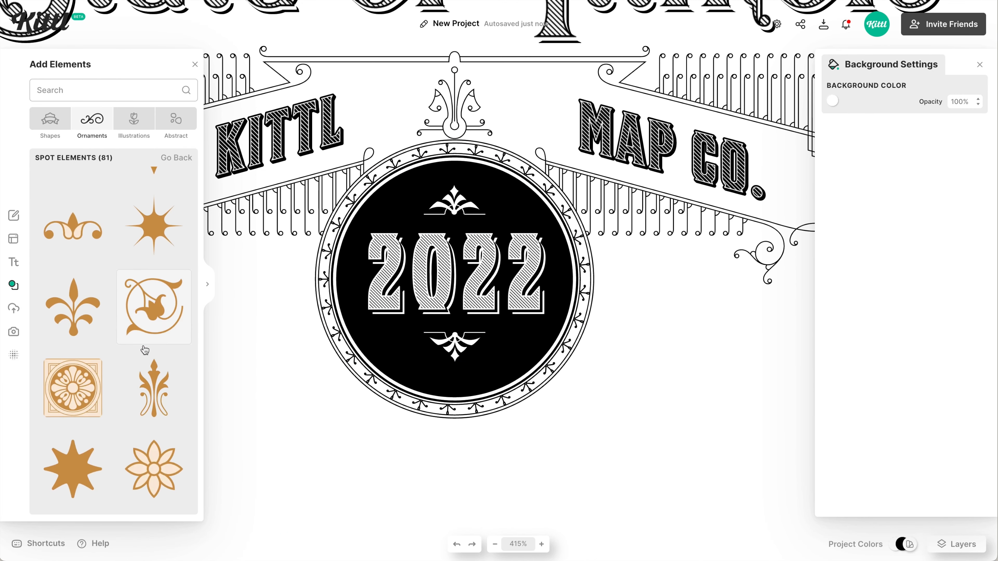
{"action": "scroll", "coordinate": [145, 350], "scroll_direction": "down", "scroll_amount": 1}
{"action": "left_click", "coordinate": [73, 307]}
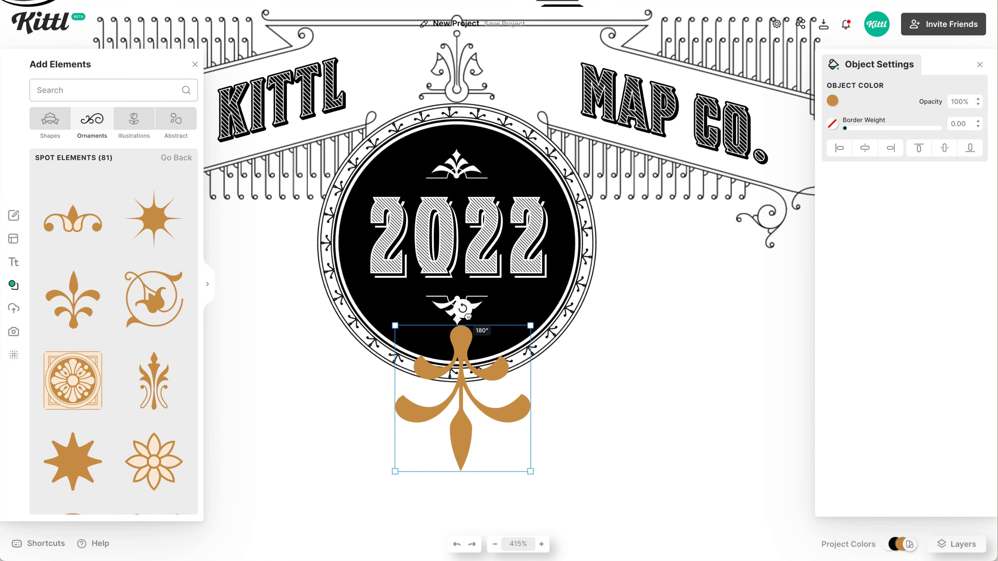
{"action": "left_click_drag", "start_coordinate": [530, 330], "coordinate": [489, 374]}
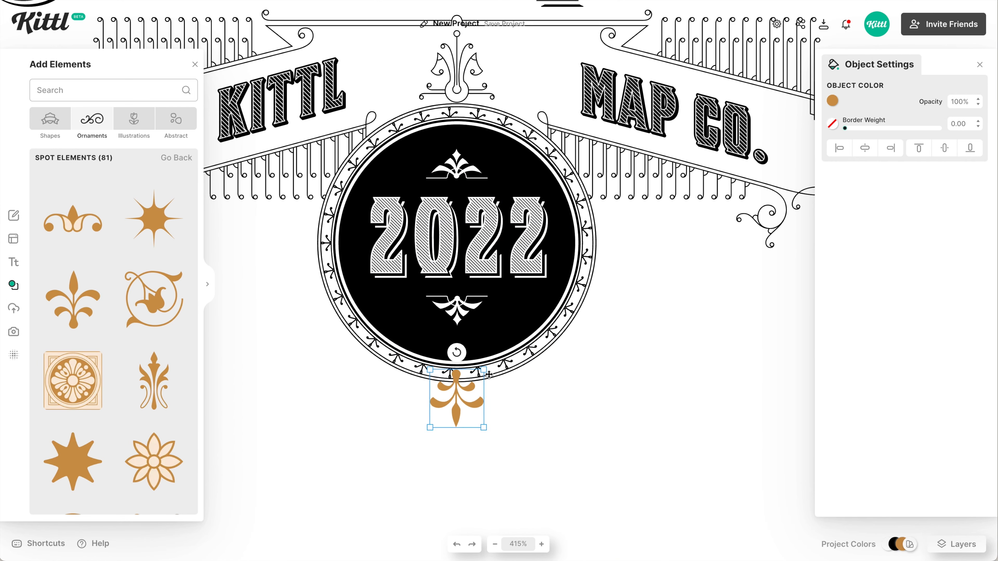
Give the fleur beneath the badge a white fill and a black 0.50 border, and nudge it down to the circle's edge
{"action": "left_click_drag", "start_coordinate": [847, 128], "coordinate": [844, 128]}
{"action": "left_click", "coordinate": [833, 124]}
{"action": "left_click", "coordinate": [688, 338]}
{"action": "left_click", "coordinate": [833, 100]}
{"action": "left_click", "coordinate": [671, 314]}
{"action": "key", "text": "Down"}
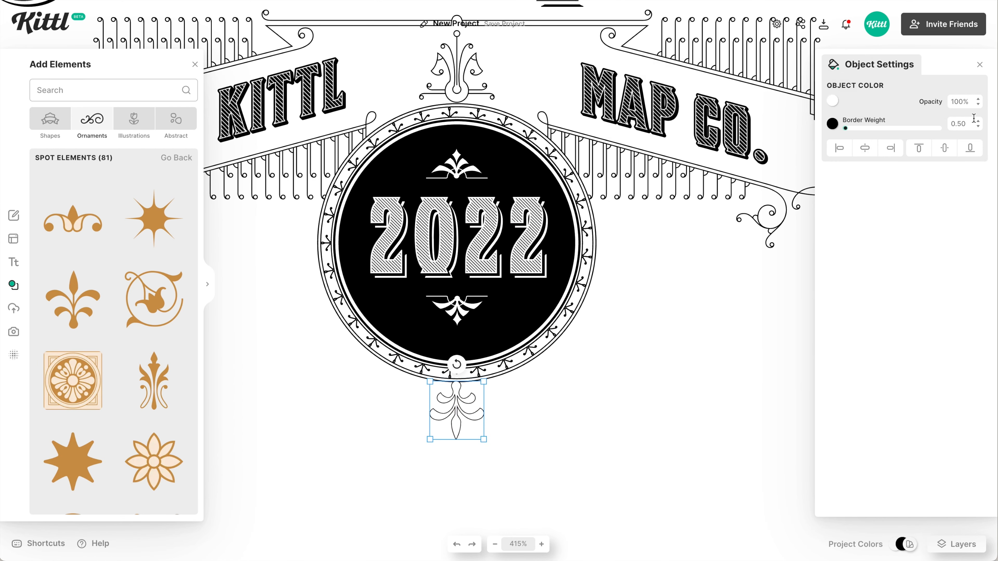
{"action": "left_click", "coordinate": [601, 430]}
Search the elements for rays and fit the black-centered sunburst inside the round frame behind the C of CHICAGO
{"action": "key", "text": "ctrl+0"}
{"action": "scroll", "coordinate": [138, 325], "scroll_direction": "down", "scroll_amount": 2}
{"action": "left_click", "coordinate": [177, 158]}
{"action": "scroll", "coordinate": [138, 308], "scroll_direction": "down", "scroll_amount": 5}
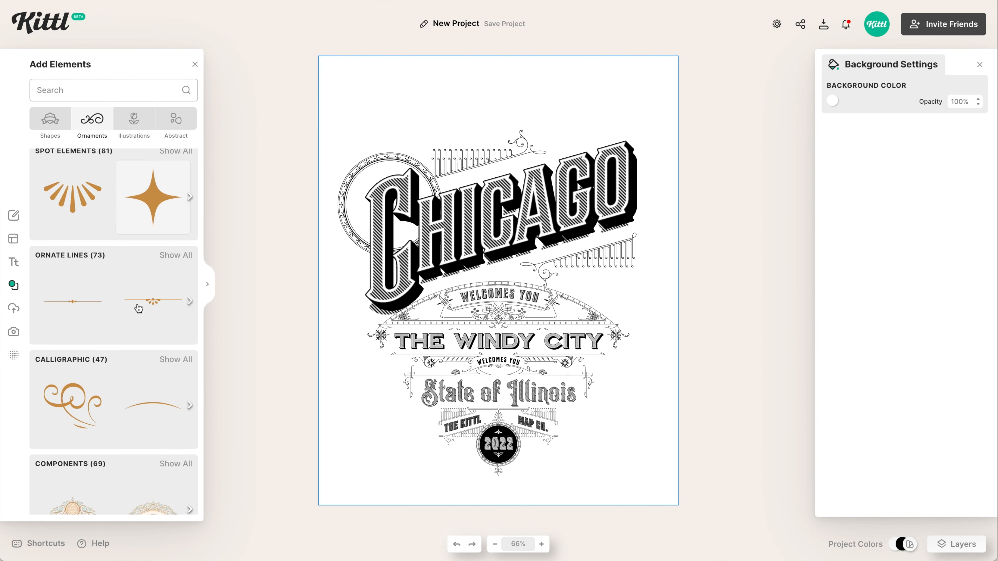
{"action": "left_click", "coordinate": [102, 90]}
{"action": "type", "text": "rays"}
{"action": "key", "text": "Return"}
{"action": "left_click", "coordinate": [73, 366]}
{"action": "left_click_drag", "start_coordinate": [499, 281], "coordinate": [440, 250]}
{"action": "left_click_drag", "start_coordinate": [440, 158], "coordinate": [433, 163]}
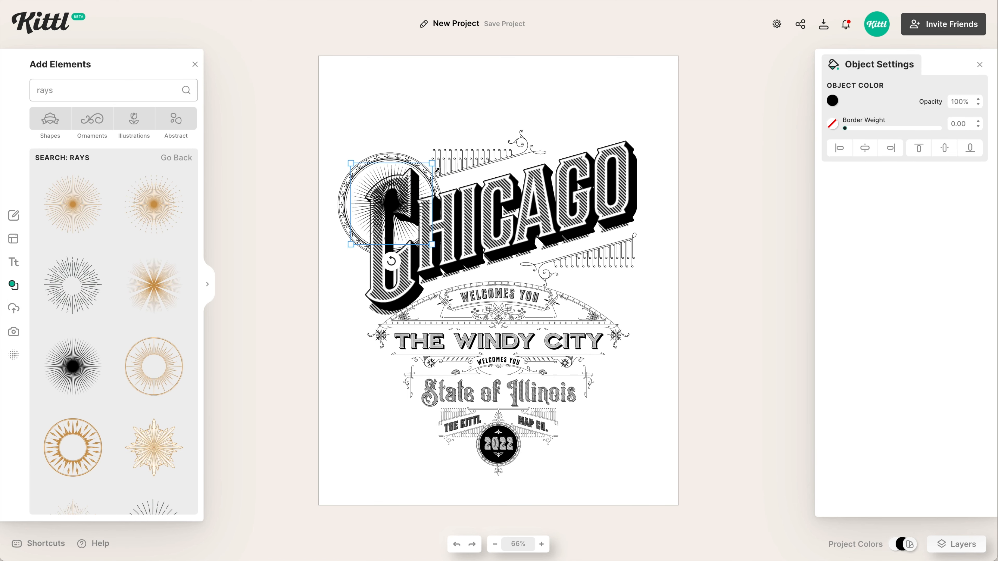
Bring the CHICAGO lettering in front of the sunburst
{"action": "left_click", "coordinate": [452, 228]}
{"action": "key", "text": "ctrl+shift+]"}
{"action": "left_click", "coordinate": [367, 419]}
Add a basic square shape, resize it to cover the opening of the C in CHICAGO and color it white
{"action": "left_click", "coordinate": [50, 119]}
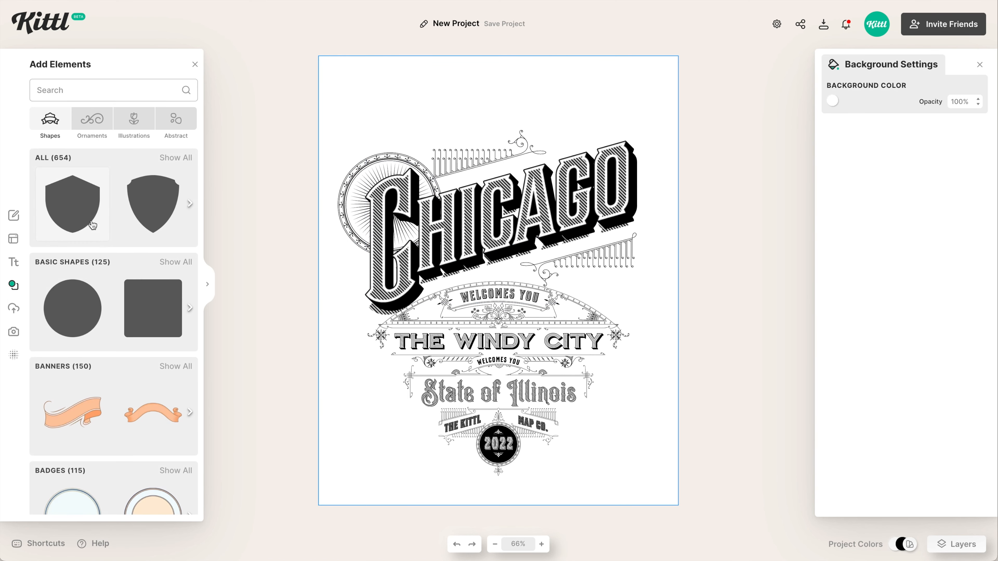
{"action": "left_click", "coordinate": [155, 294]}
{"action": "left_click_drag", "start_coordinate": [525, 261], "coordinate": [419, 258]}
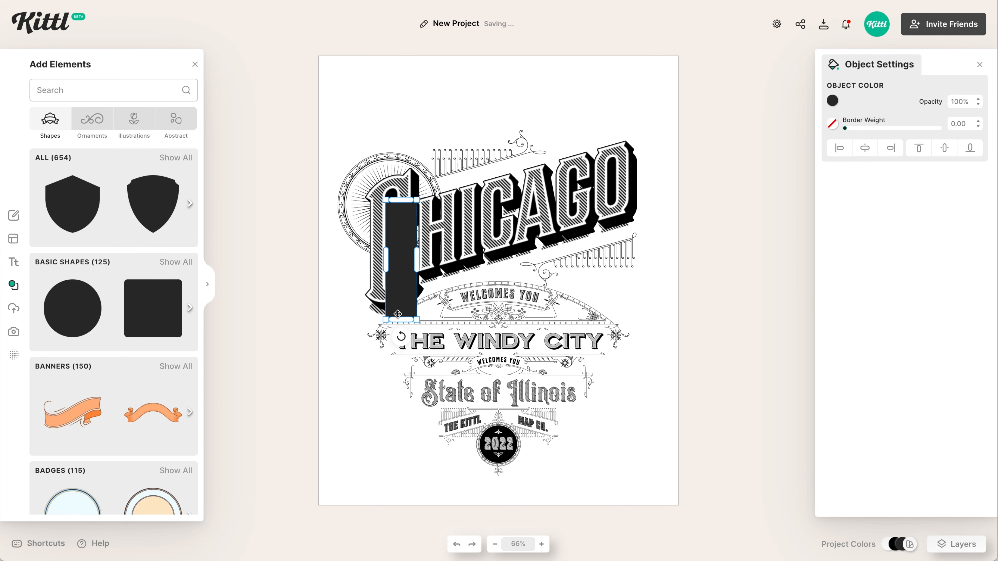
{"action": "left_click_drag", "start_coordinate": [402, 319], "coordinate": [403, 310]}
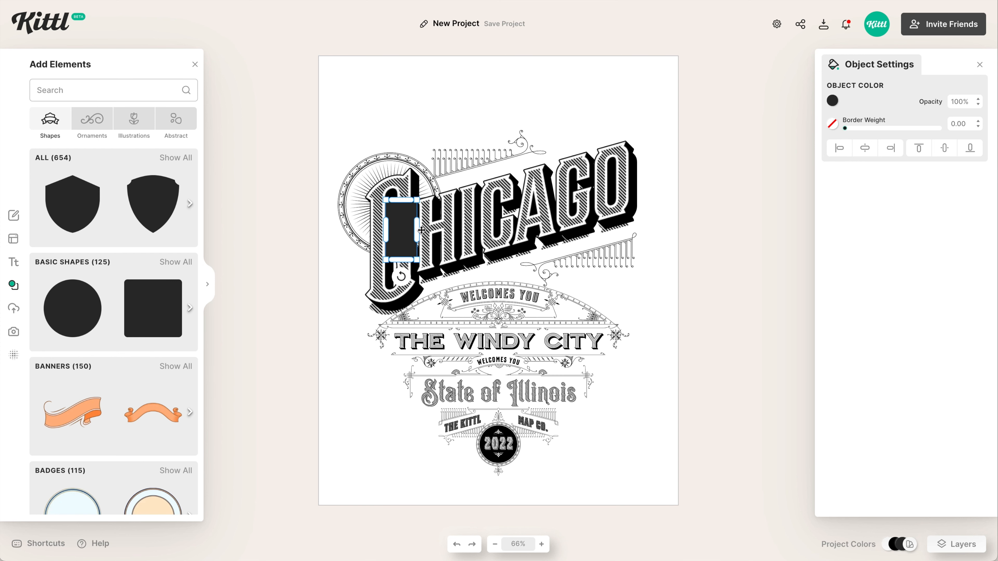
{"action": "left_click_drag", "start_coordinate": [420, 231], "coordinate": [409, 208]}
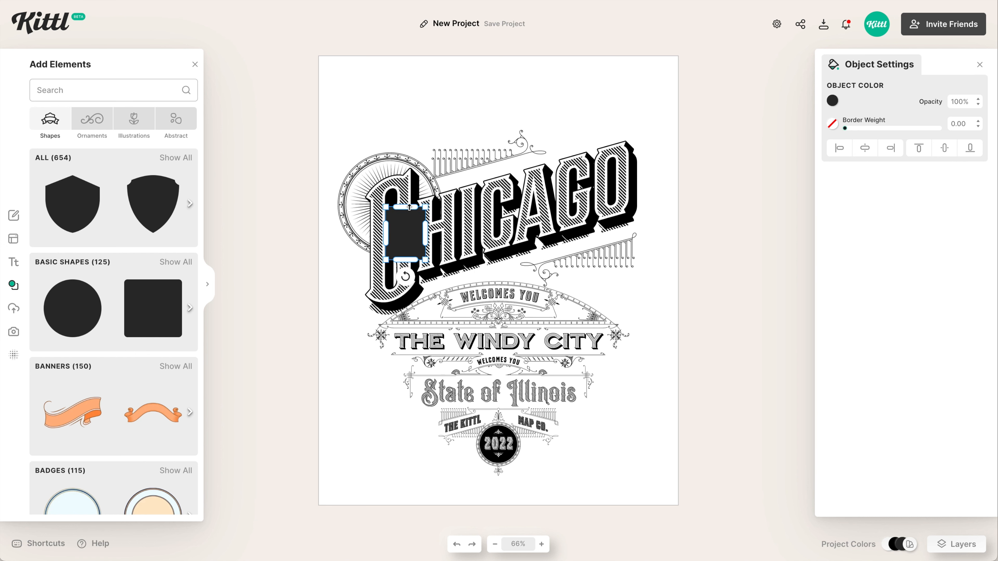
{"action": "left_click", "coordinate": [832, 101]}
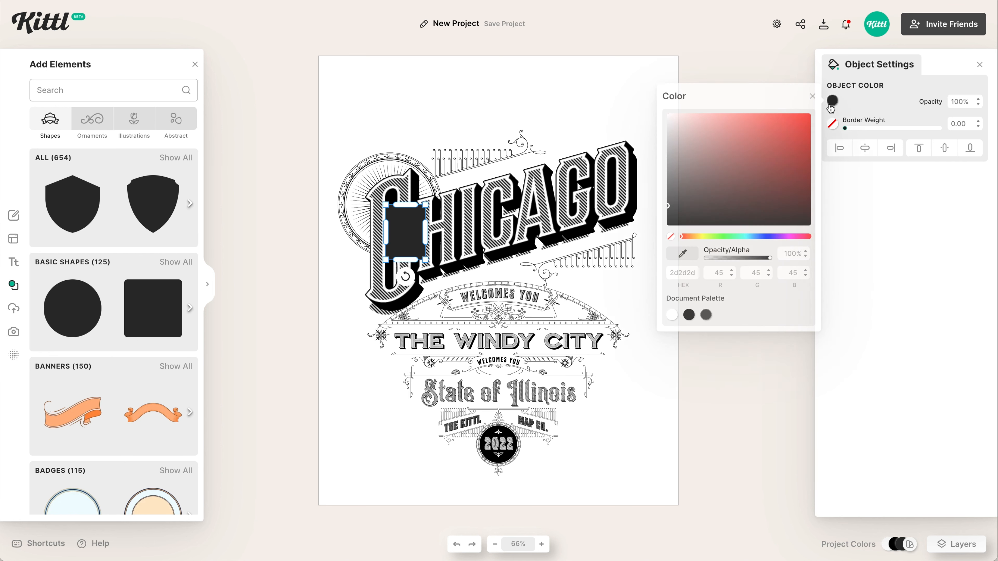
Bring the CHICAGO lettering to the front, above the white rectangle
{"action": "left_click", "coordinate": [513, 217]}
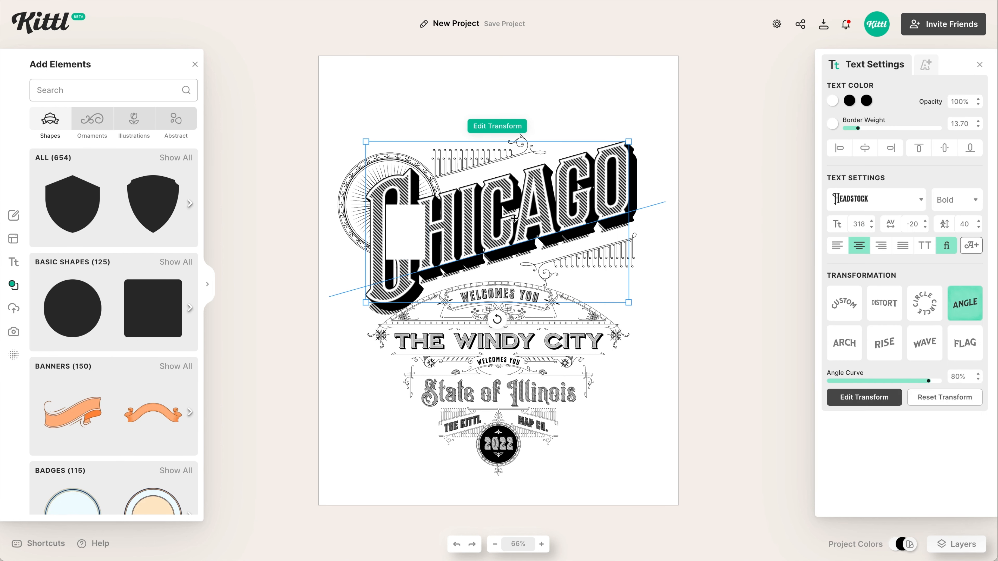
{"action": "right_click", "coordinate": [535, 230]}
{"action": "left_click", "coordinate": [590, 387]}
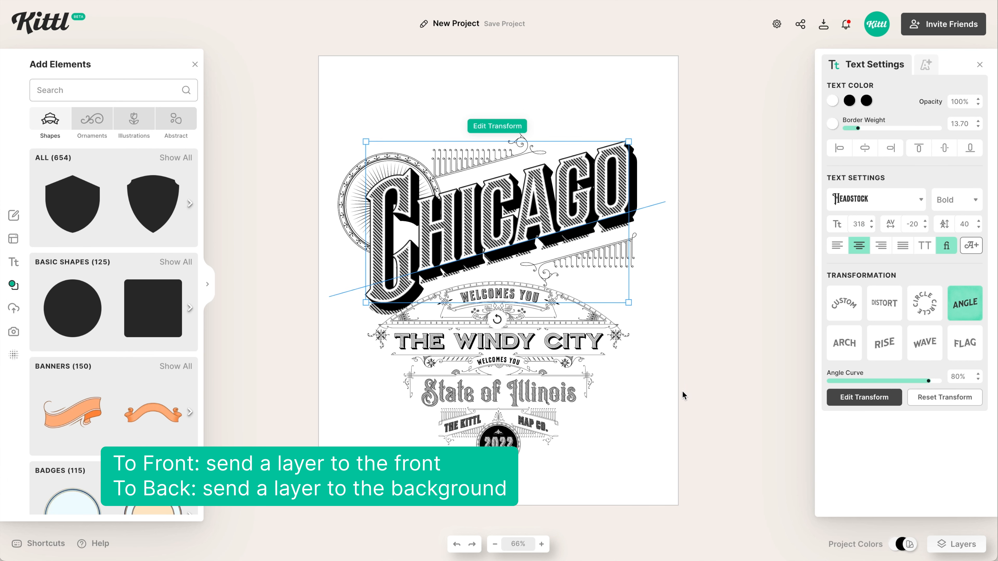
{"action": "left_click", "coordinate": [683, 392]}
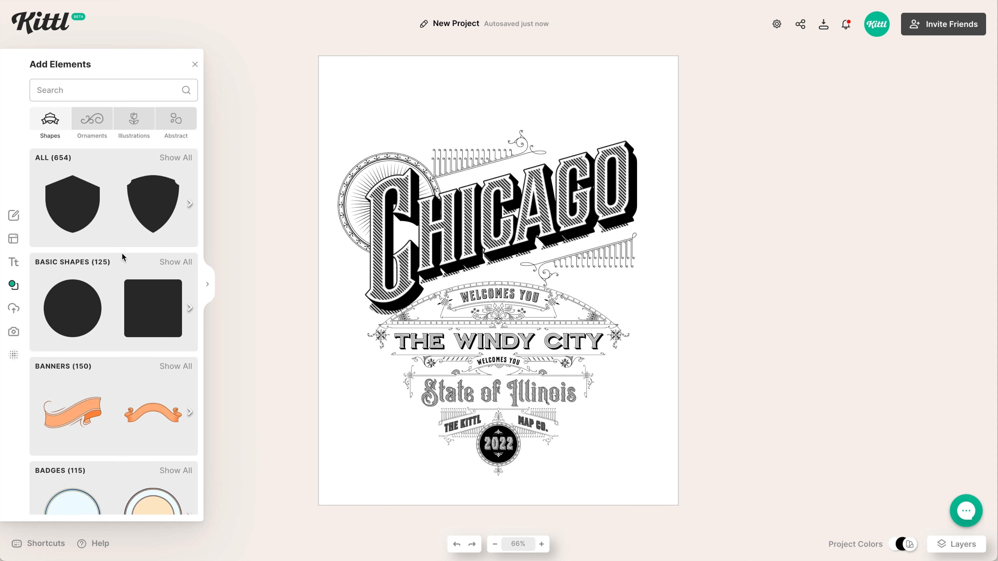
Add a thin corner ornament from the Sanborn ornaments and fit it beneath the picket ornament under the end of CHICAGO
{"action": "left_click", "coordinate": [86, 140]}
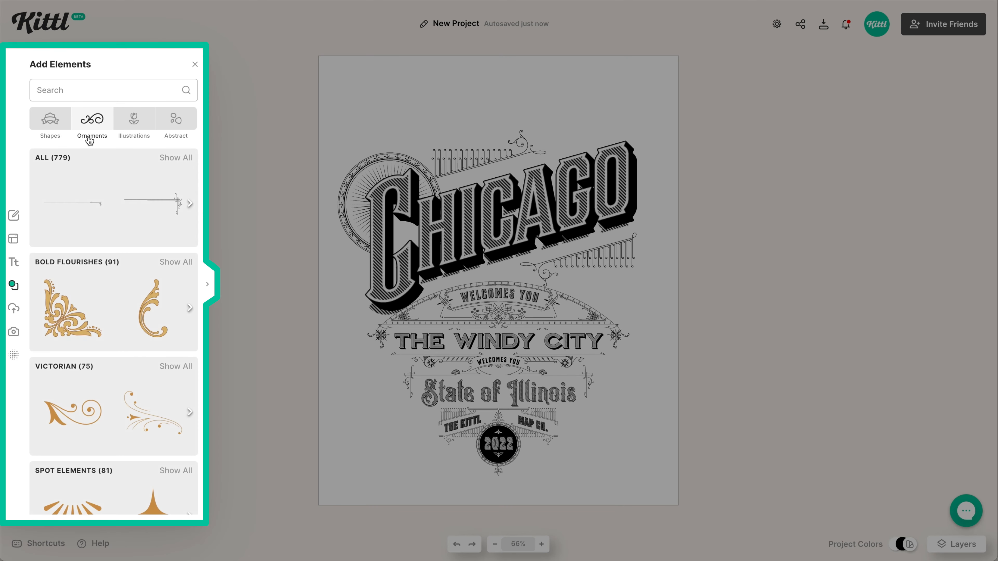
{"action": "scroll", "coordinate": [109, 201], "scroll_direction": "down", "scroll_amount": 3}
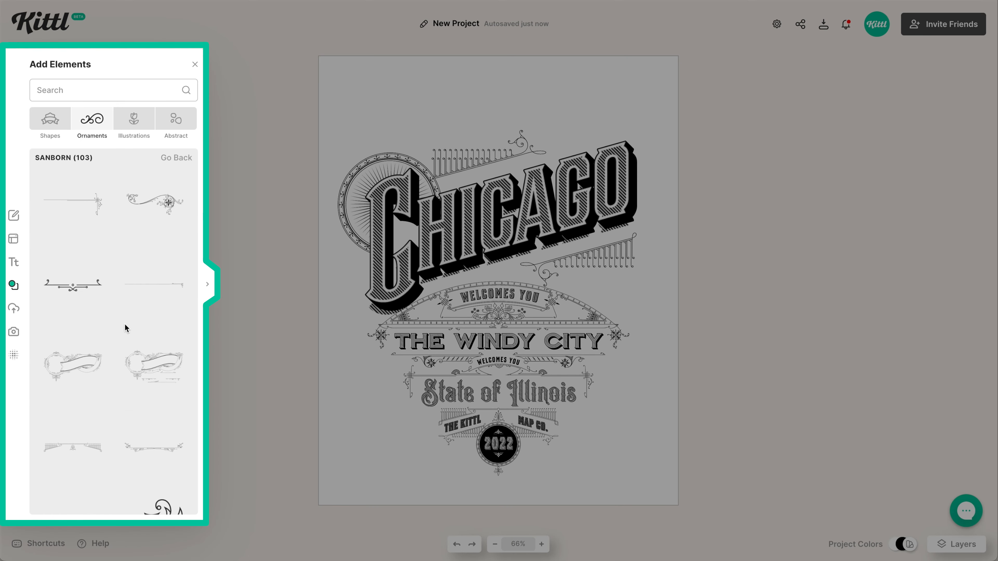
{"action": "scroll", "coordinate": [139, 314], "scroll_direction": "down", "scroll_amount": 10}
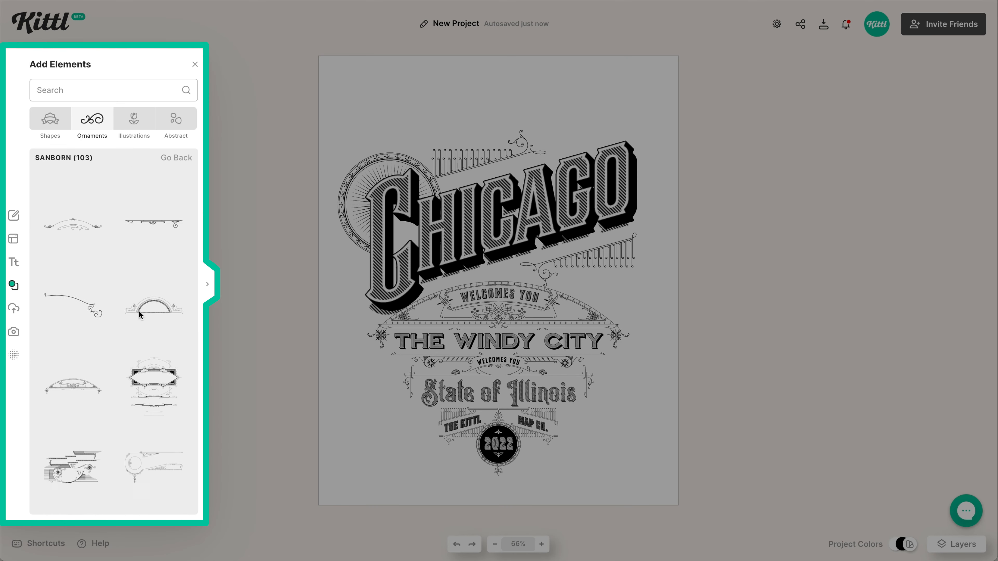
{"action": "scroll", "coordinate": [139, 310], "scroll_direction": "down", "scroll_amount": 8}
{"action": "left_click_drag", "start_coordinate": [144, 244], "coordinate": [603, 288]}
{"action": "left_click_drag", "start_coordinate": [664, 308], "coordinate": [654, 305]}
{"action": "scroll", "coordinate": [623, 314], "scroll_direction": "up", "scroll_amount": 8}
{"action": "left_click_drag", "start_coordinate": [567, 280], "coordinate": [580, 251]}
{"action": "left_click", "coordinate": [549, 340]}
{"action": "left_click", "coordinate": [709, 303]}
{"action": "key", "text": "super+0"}
Add the first scroll ornament from Thin Flourishes, scale it down and place it above the C of CHICAGO
{"action": "left_click", "coordinate": [176, 158]}
{"action": "scroll", "coordinate": [160, 323], "scroll_direction": "down", "scroll_amount": 3}
{"action": "left_click", "coordinate": [176, 372]}
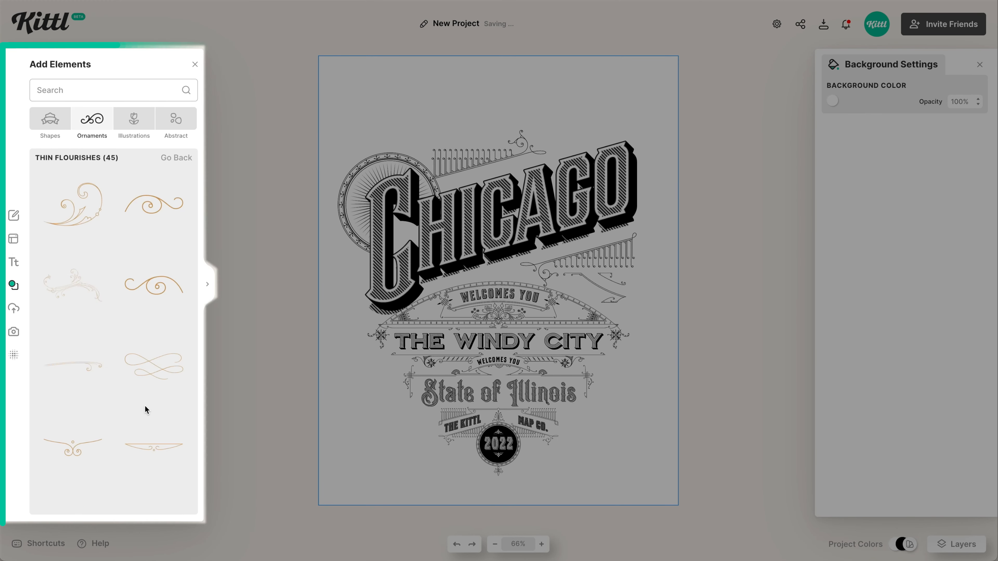
{"action": "left_click", "coordinate": [73, 203]}
{"action": "left_click_drag", "start_coordinate": [498, 281], "coordinate": [428, 109]}
{"action": "left_click_drag", "start_coordinate": [487, 65], "coordinate": [424, 111]}
Flip the scroll flourish horizontally, rotate it to rise between the round frame and the upper picket ornament, and color it black
{"action": "scroll", "coordinate": [436, 113], "scroll_direction": "up", "scroll_amount": 8}
{"action": "right_click", "coordinate": [430, 185]}
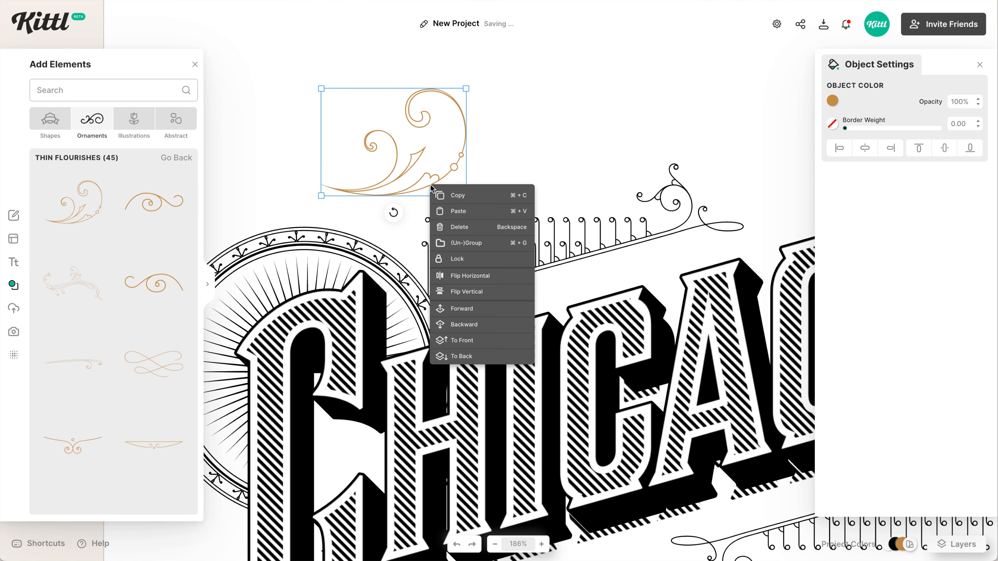
{"action": "left_click", "coordinate": [470, 276]}
{"action": "left_click_drag", "start_coordinate": [393, 213], "coordinate": [337, 184]}
{"action": "left_click_drag", "start_coordinate": [376, 172], "coordinate": [385, 233]}
{"action": "left_click", "coordinate": [832, 101]}
{"action": "left_click", "coordinate": [688, 315]}
{"action": "left_click", "coordinate": [497, 140]}
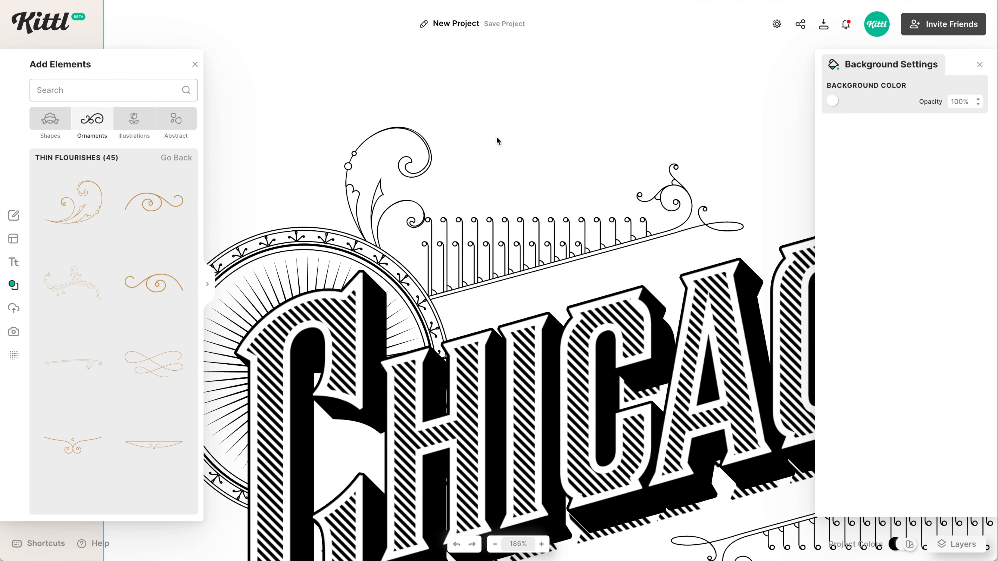
Duplicate the black scroll flourish beside the final O of CHICAGO and mirror it so it curls outward
{"action": "key", "text": "super+0"}
{"action": "left_click", "coordinate": [427, 147]}
{"action": "left_click_drag", "start_coordinate": [427, 146], "coordinate": [618, 188]}
{"action": "right_click", "coordinate": [659, 194]}
{"action": "left_click", "coordinate": [699, 285]}
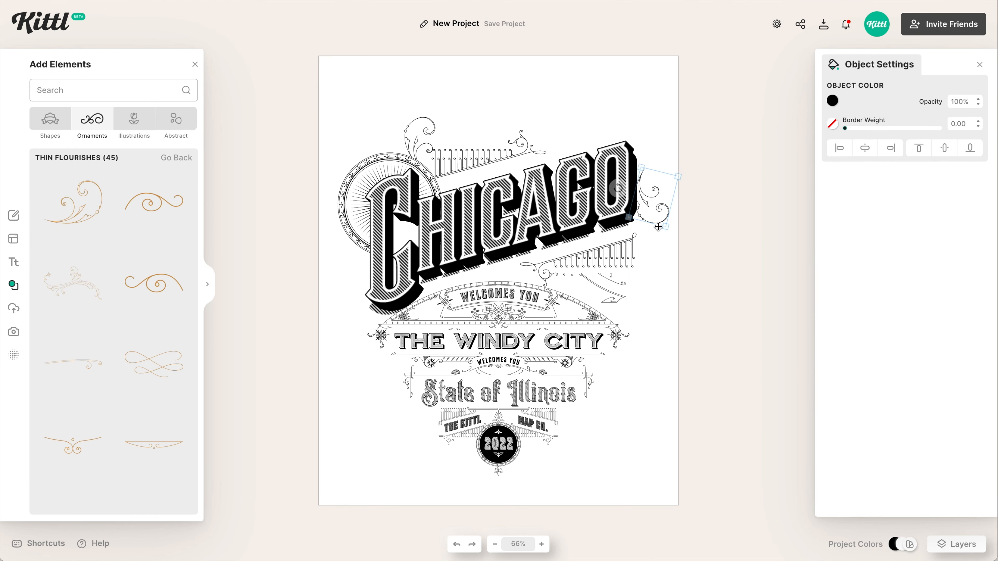
{"action": "left_click", "coordinate": [566, 126]}
Lower the scroll flourish above the C so it sits closer to the round frame
{"action": "left_click", "coordinate": [427, 147]}
{"action": "left_click_drag", "start_coordinate": [421, 115], "coordinate": [422, 128]}
{"action": "left_click", "coordinate": [488, 140]}
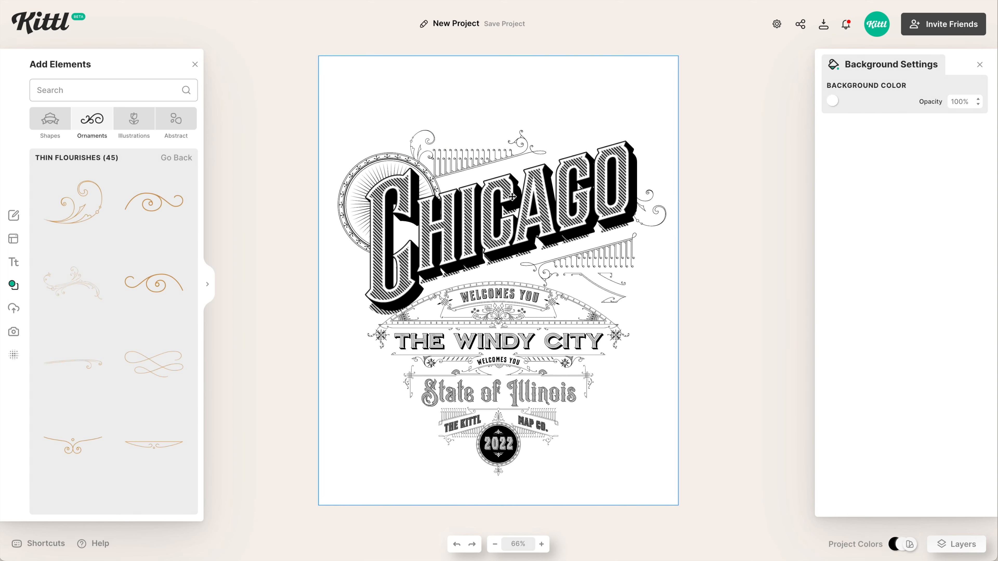
Add the bolder curled thin flourish, scale and rotate it against the lower-left edge of the round frame, and color it black
{"action": "left_click", "coordinate": [154, 283]}
{"action": "left_click_drag", "start_coordinate": [558, 300], "coordinate": [499, 285]}
{"action": "left_click_drag", "start_coordinate": [470, 273], "coordinate": [348, 267]}
{"action": "left_click_drag", "start_coordinate": [348, 293], "coordinate": [332, 288]}
{"action": "left_click_drag", "start_coordinate": [394, 338], "coordinate": [378, 317]}
{"action": "left_click_drag", "start_coordinate": [338, 260], "coordinate": [338, 249]}
{"action": "left_click", "coordinate": [832, 101]}
{"action": "left_click", "coordinate": [664, 275]}
{"action": "left_click", "coordinate": [320, 392]}
{"action": "key", "text": "super+0"}
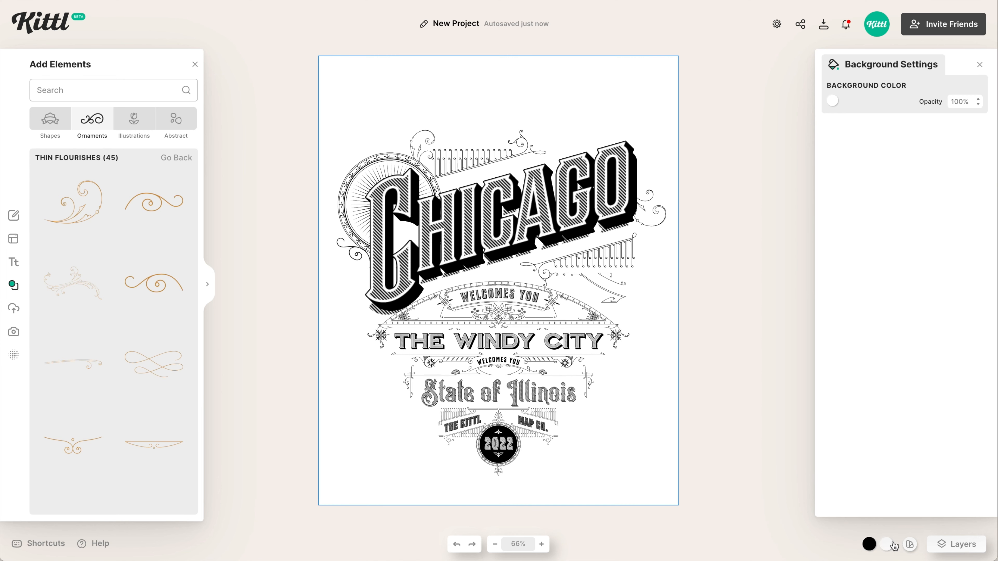
Change the white project color to the warm off-white f6f5eb
{"action": "left_click", "coordinate": [891, 547]}
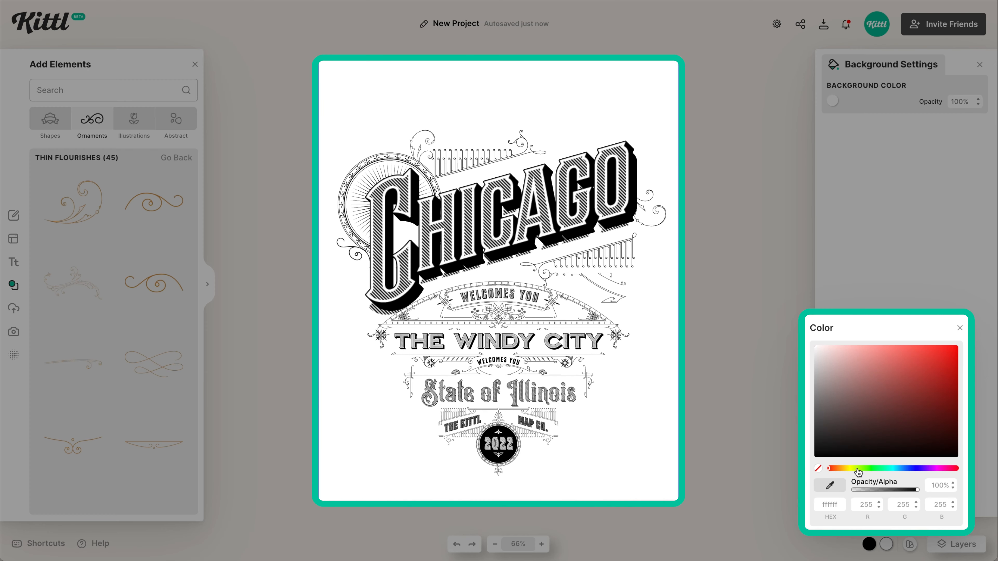
{"action": "left_click_drag", "start_coordinate": [858, 471], "coordinate": [852, 472]}
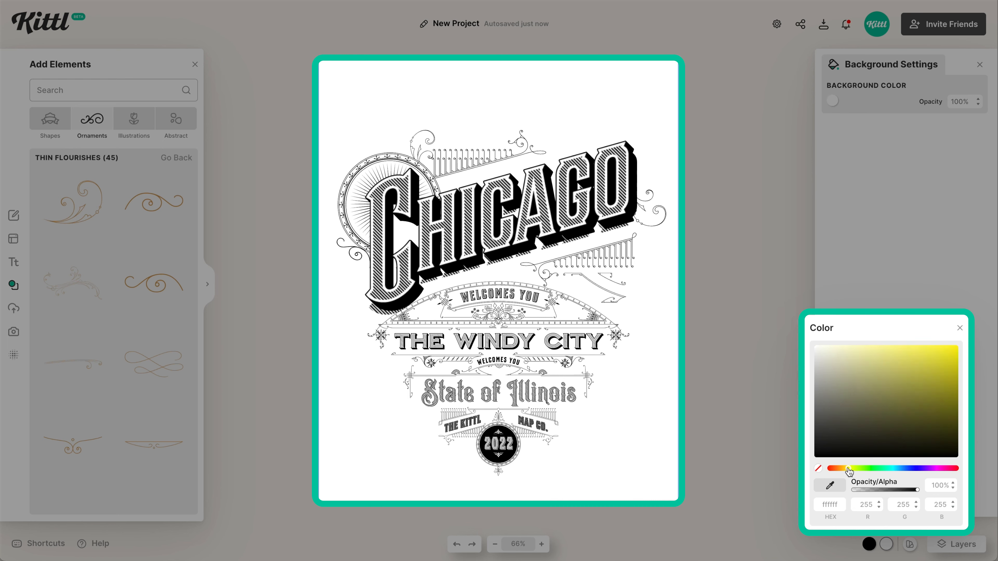
{"action": "left_click_drag", "start_coordinate": [830, 351], "coordinate": [822, 355]}
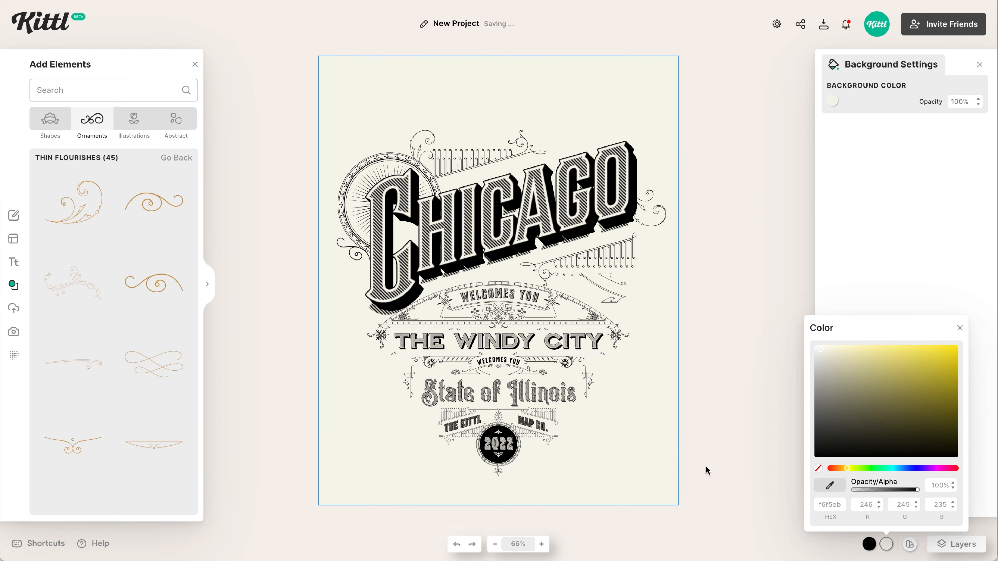
{"action": "left_click", "coordinate": [706, 466]}
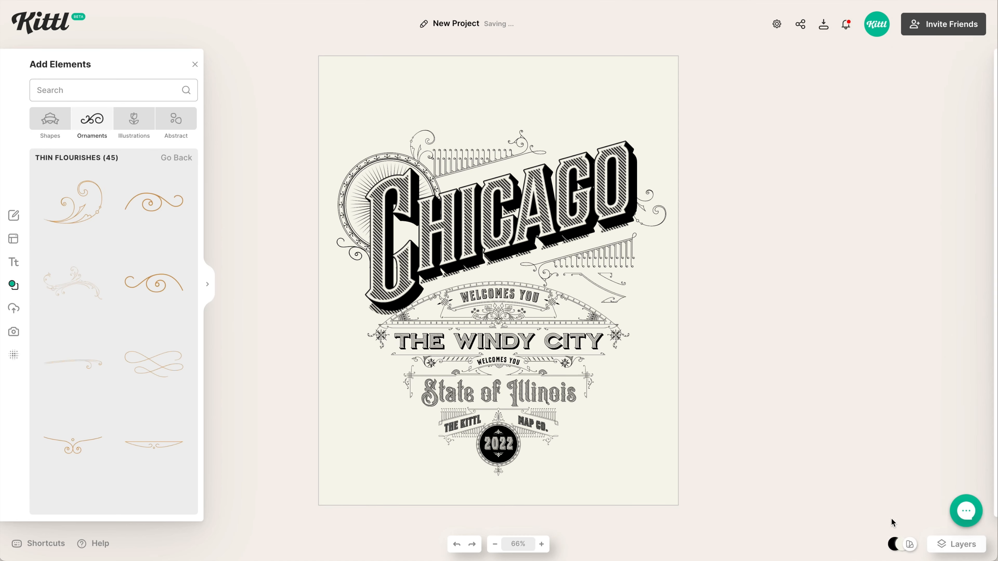
Change the black project color to the dark charcoal 312d2d
{"action": "left_click", "coordinate": [869, 545]}
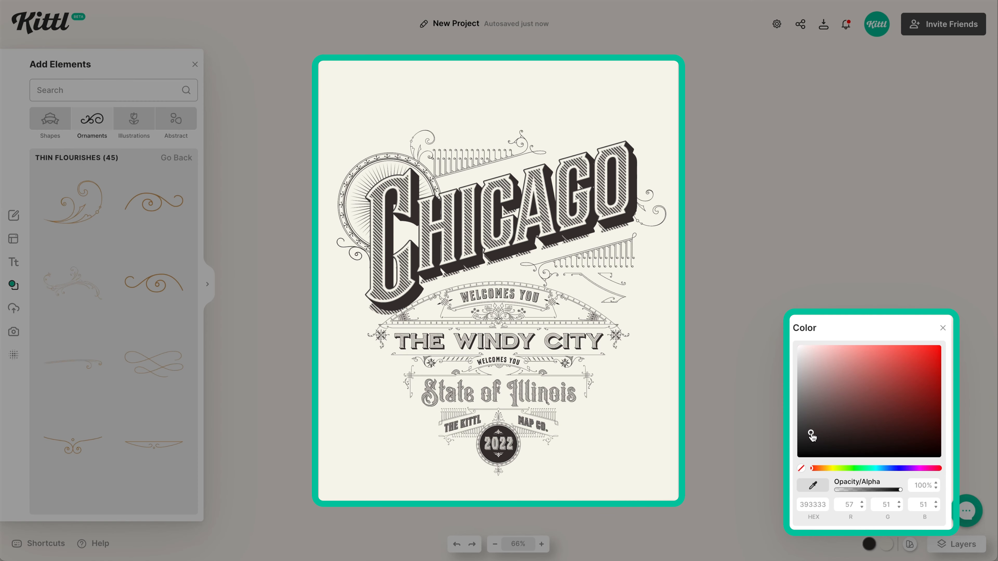
{"action": "left_click", "coordinate": [808, 440]}
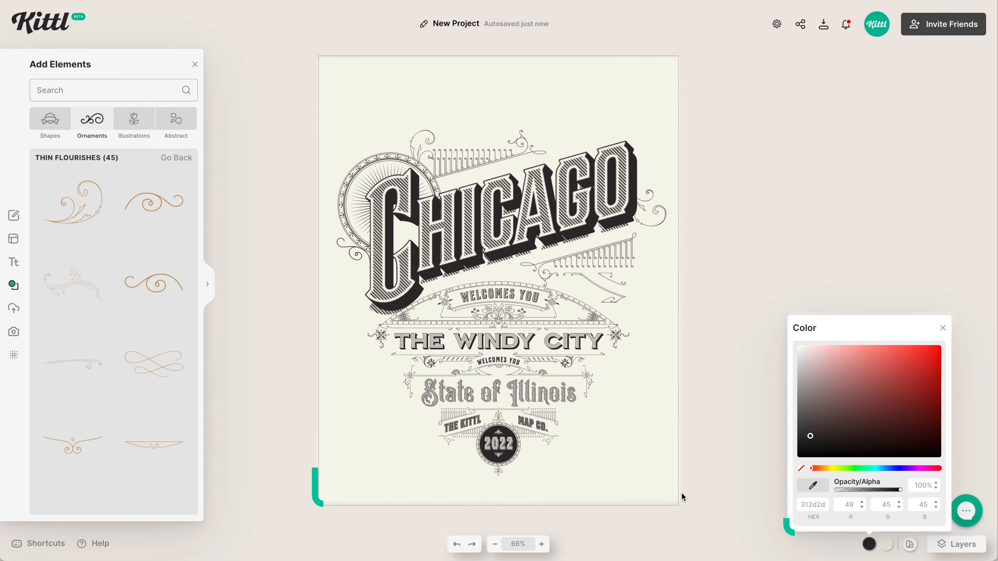
{"action": "left_click", "coordinate": [680, 494]}
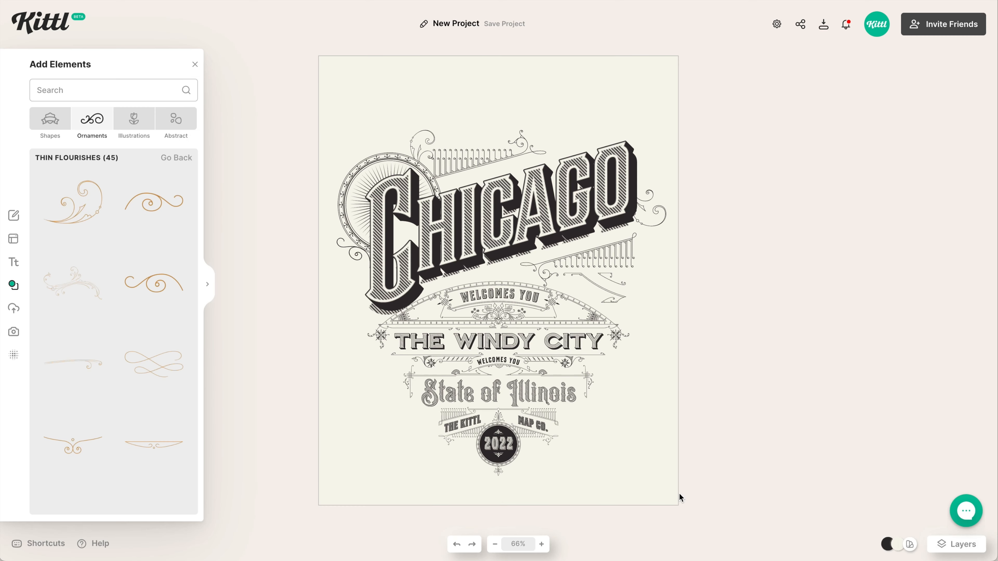
Select the whole design and nudge it slightly upward on the artboard
{"action": "key", "text": "super+a"}
{"action": "key", "text": "Up"}
{"action": "key", "text": "Up"}
{"action": "key", "text": "Up"}
{"action": "key", "text": "Up"}
{"action": "key", "text": "Up"}
{"action": "key", "text": "Up"}
{"action": "key", "text": "Up"}
{"action": "key", "text": "Up"}
{"action": "key", "text": "Up"}
{"action": "key", "text": "Up"}
{"action": "key", "text": "Up"}
{"action": "key", "text": "Up"}
{"action": "key", "text": "Up"}
{"action": "key", "text": "Up"}
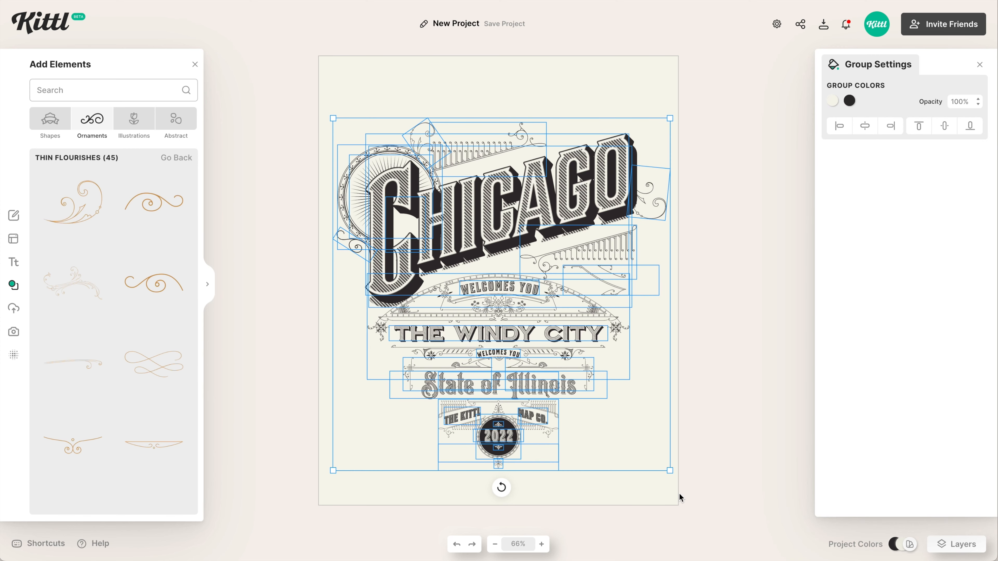
{"action": "left_click", "coordinate": [720, 493]}
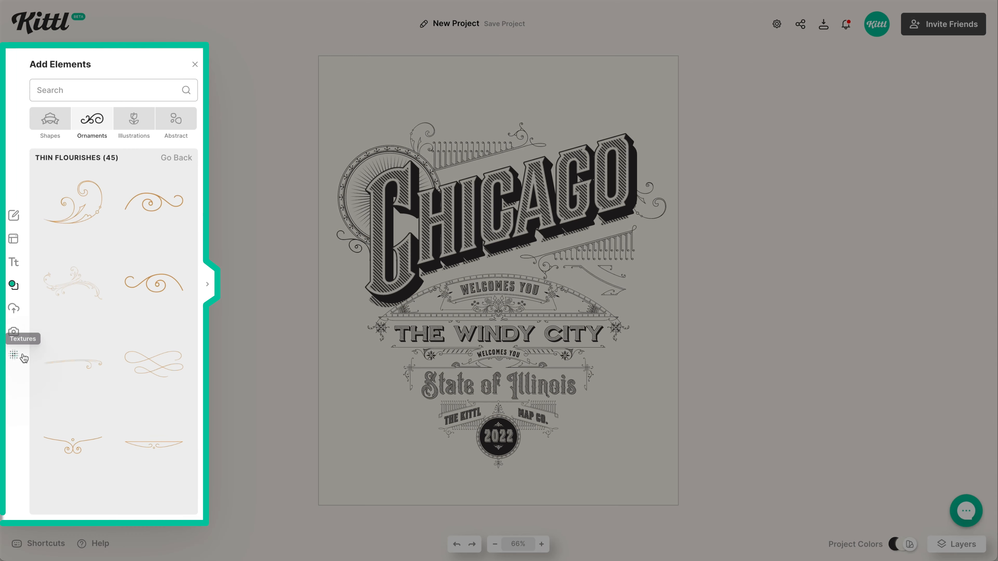
Try different paper textures on the background and apply the one with darkened edges
{"action": "left_click", "coordinate": [14, 355]}
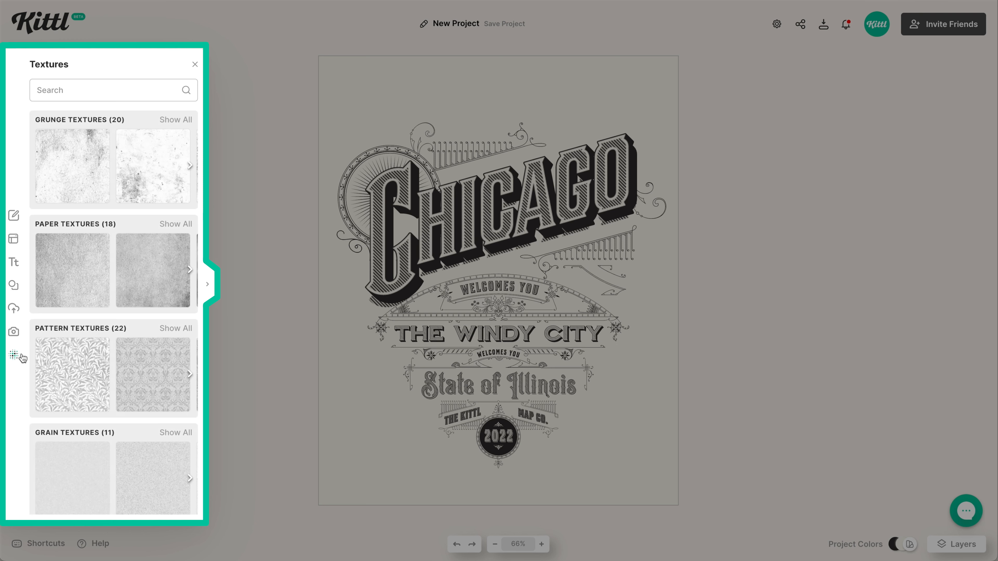
{"action": "left_click", "coordinate": [78, 278]}
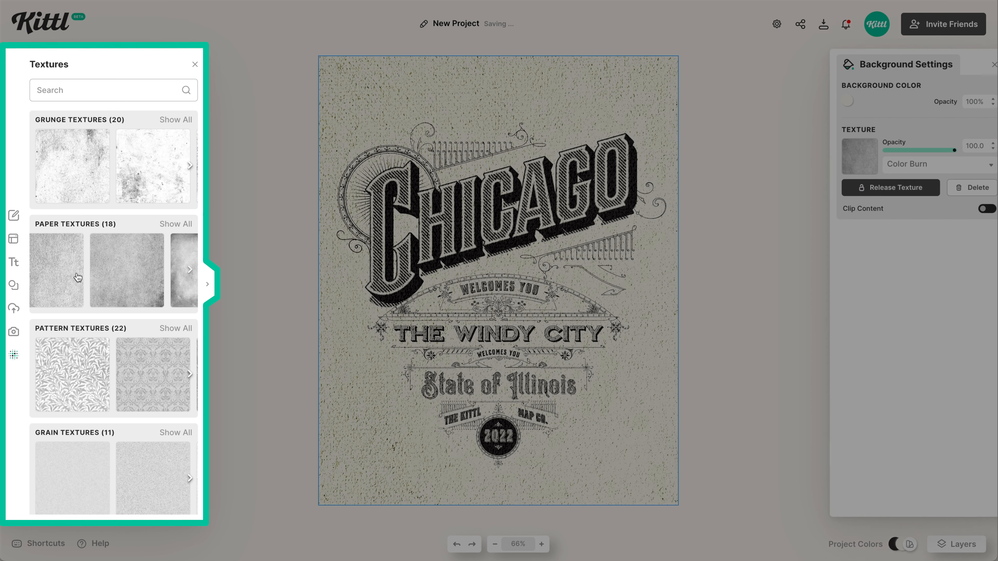
{"action": "left_click", "coordinate": [122, 287]}
{"action": "scroll", "coordinate": [135, 292], "scroll_direction": "right", "scroll_amount": 1}
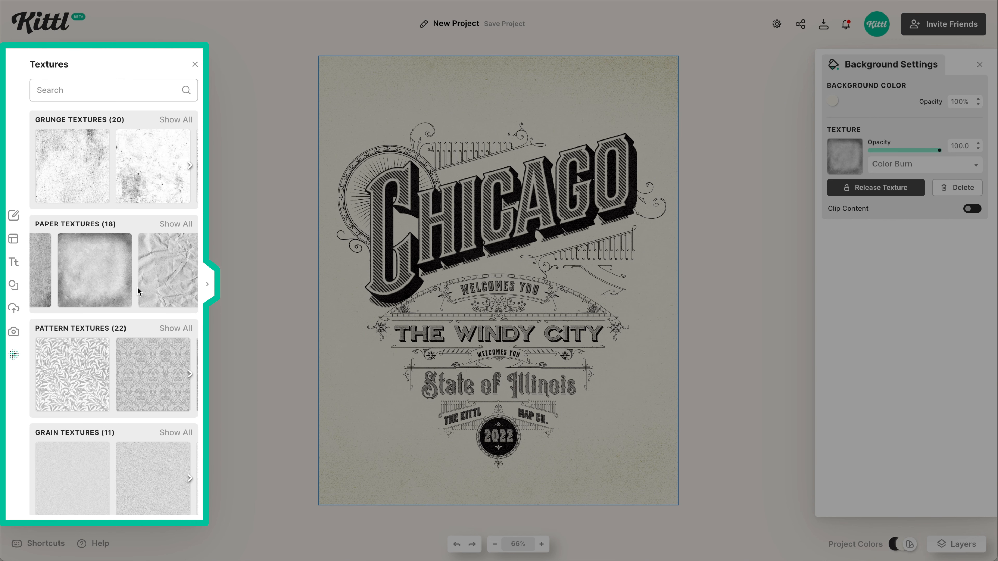